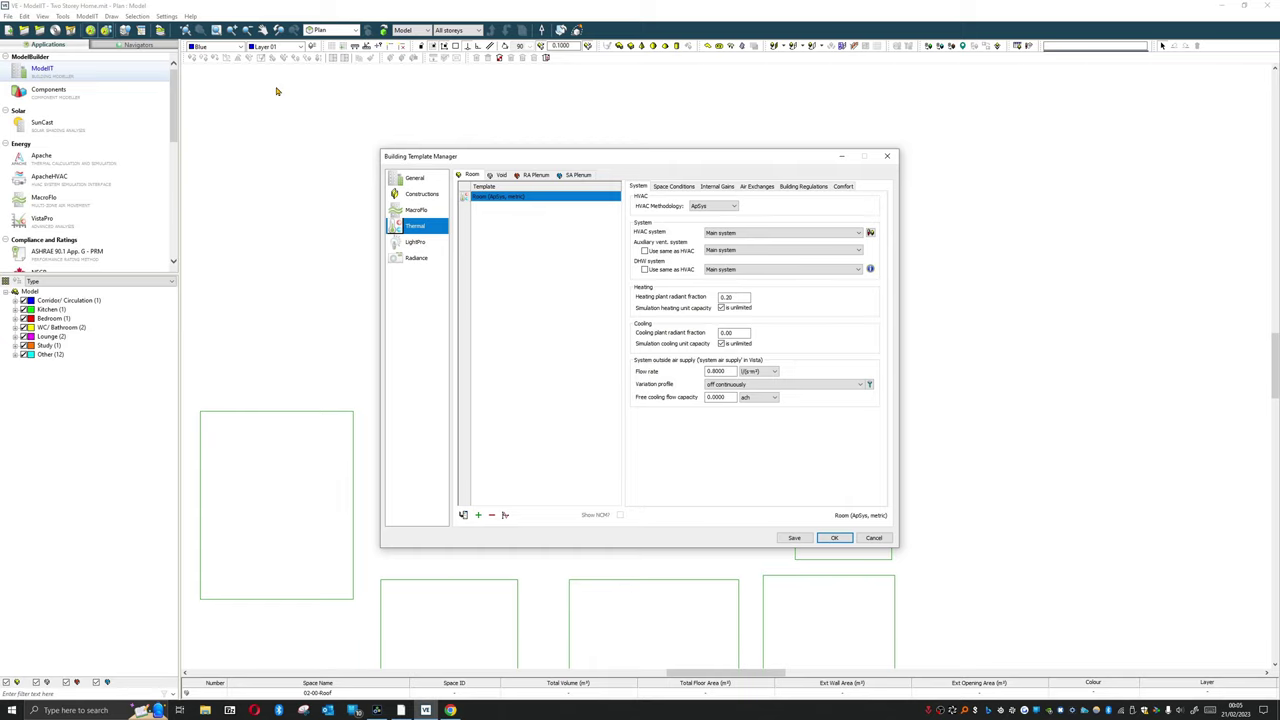
# Review the thermal condition templates, including their Building Regulations room types, in both the tabular and the standard Building Template Manager
pyautogui.click(873, 538)
pyautogui.click(143, 31)
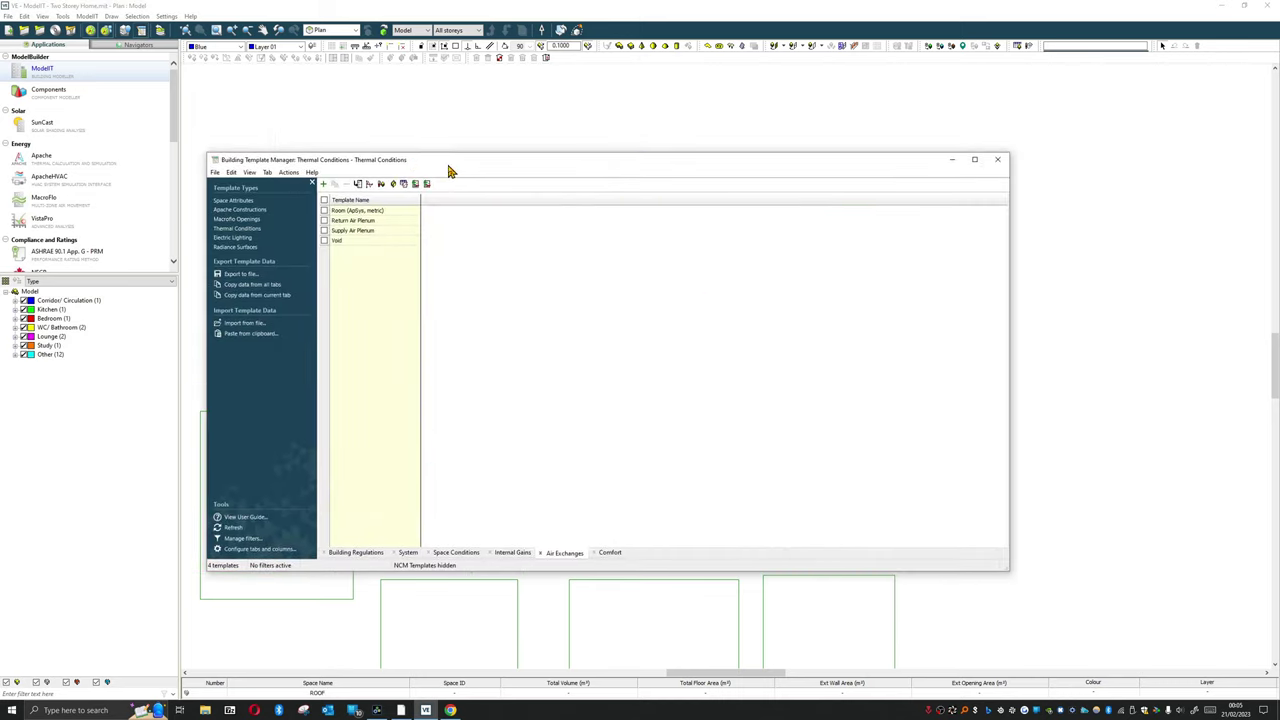
pyautogui.click(368, 556)
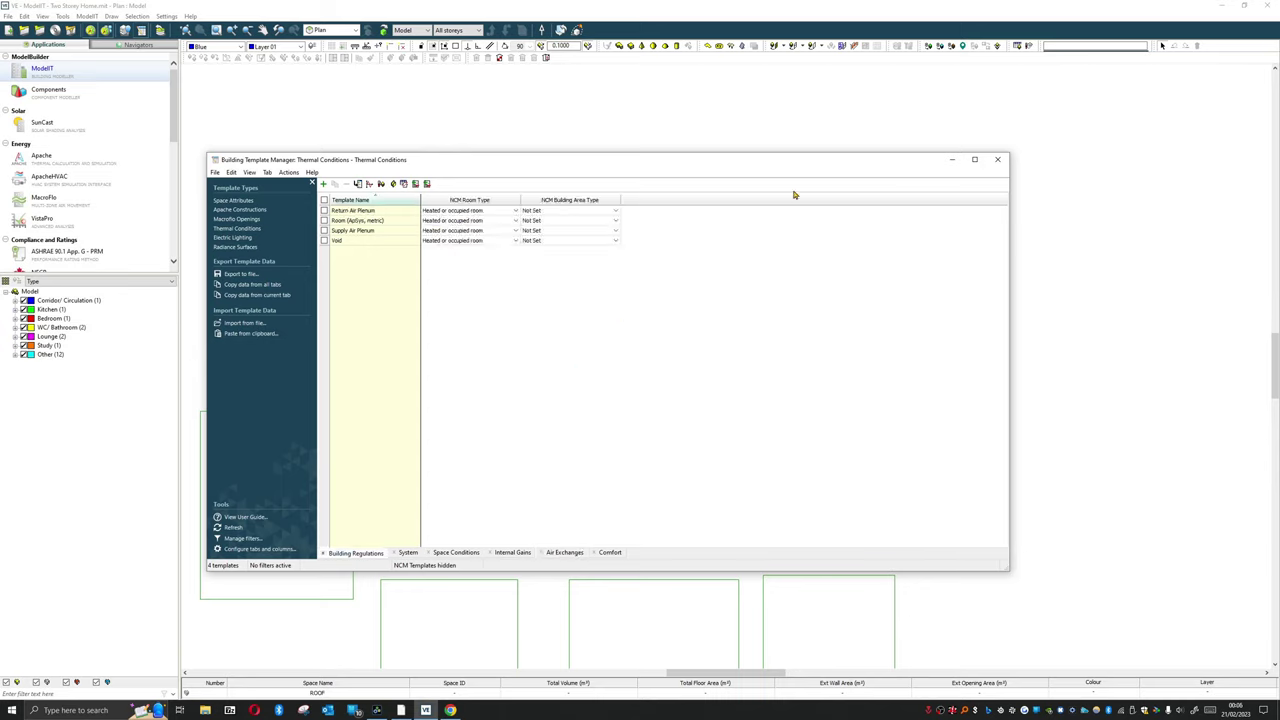
pyautogui.click(997, 159)
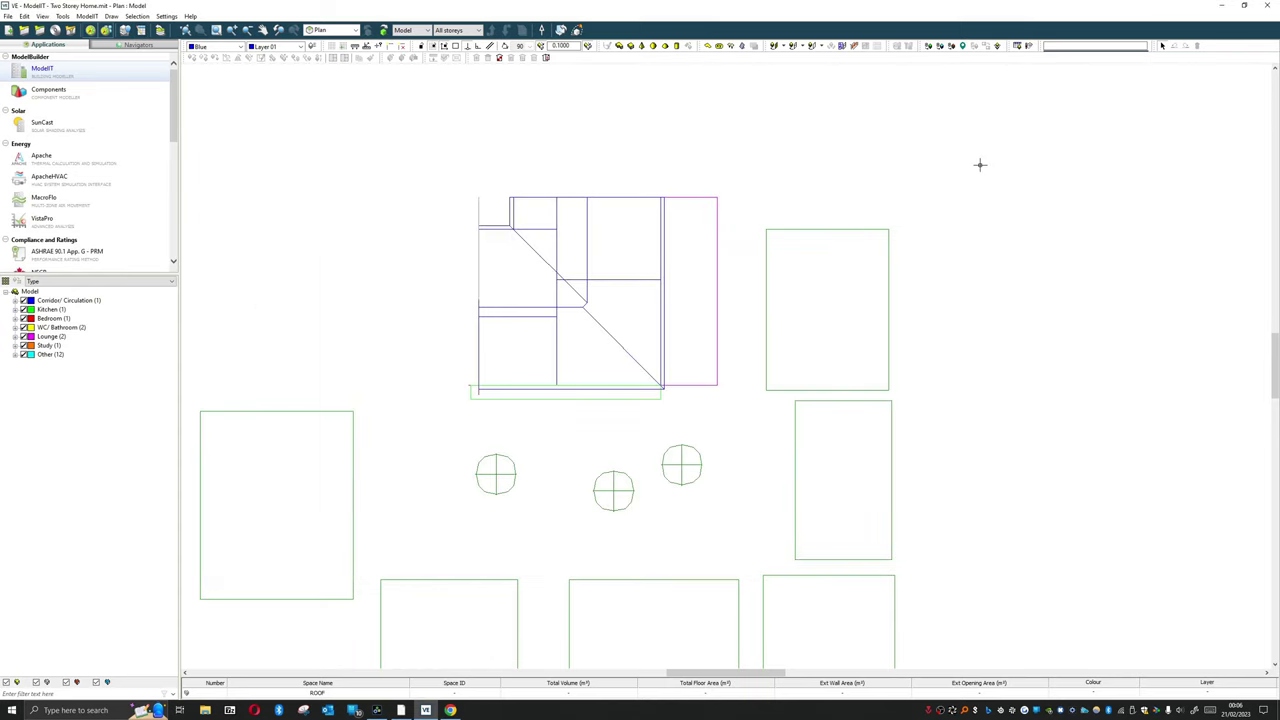
pyautogui.click(417, 277)
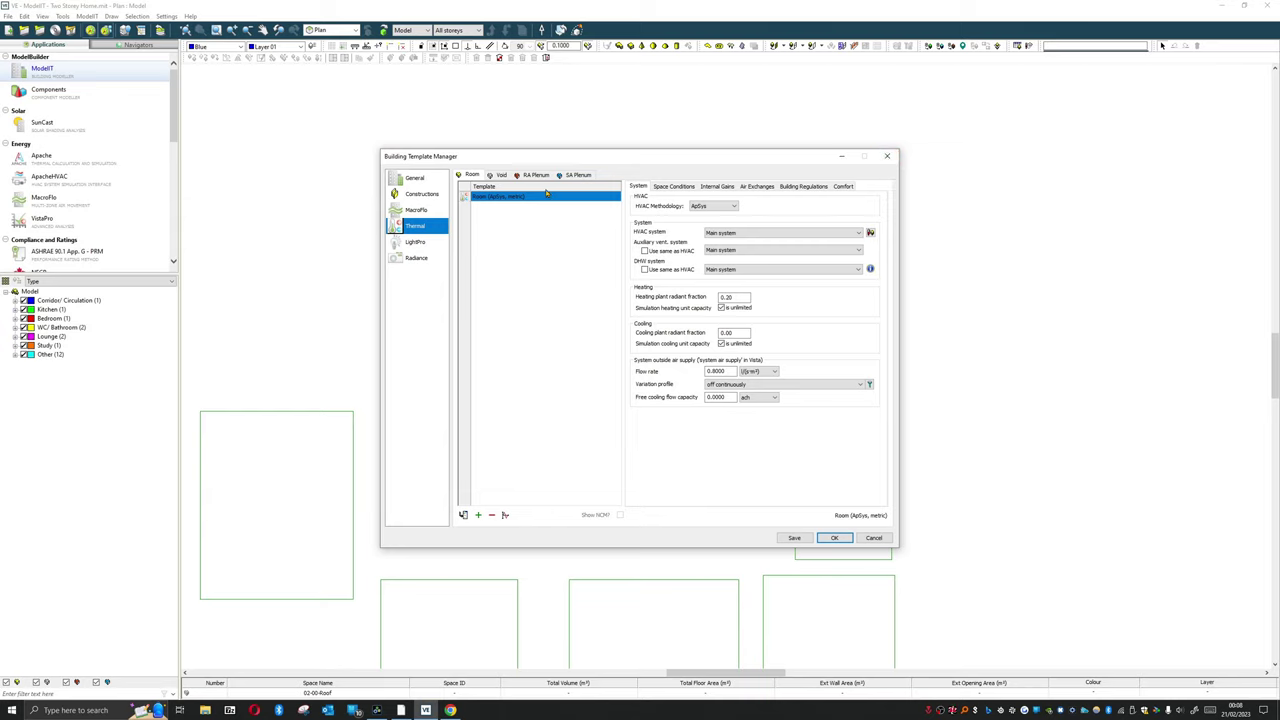
pyautogui.click(888, 157)
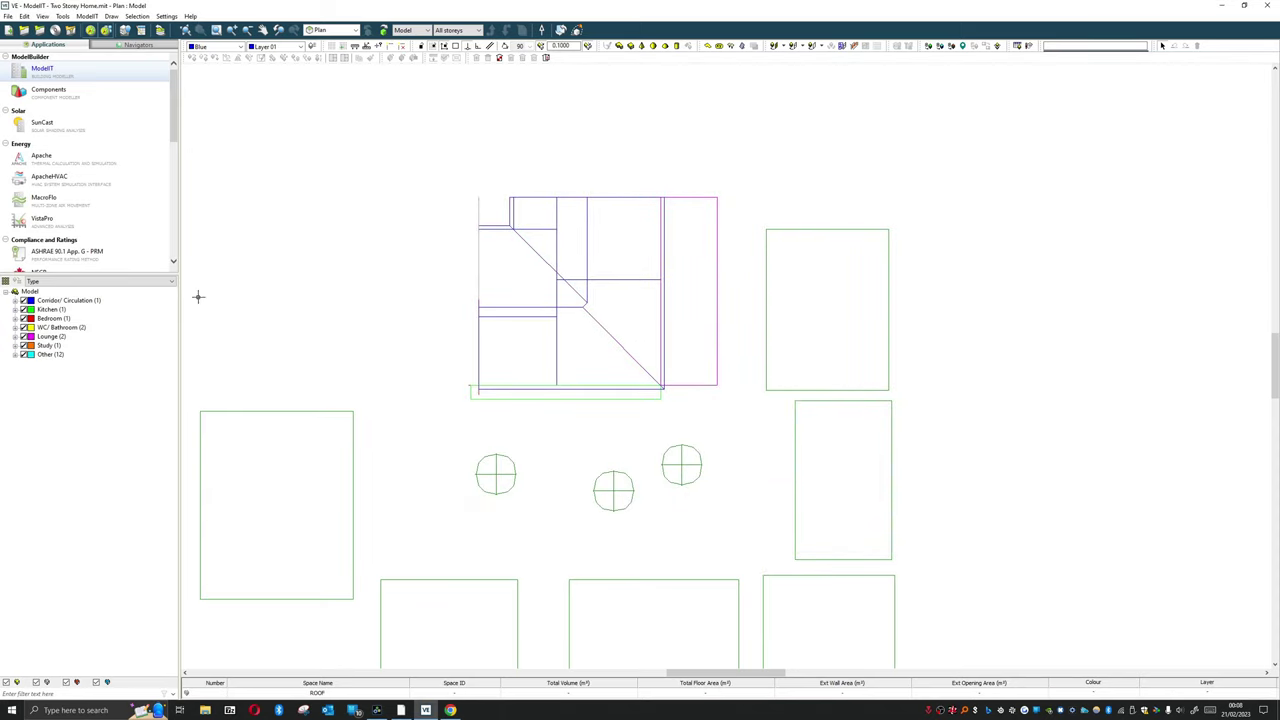
# Expand all the room type groups in the model tree, from Corridor/Circulation to Other, to list their spaces
pyautogui.click(15, 301)
pyautogui.click(15, 318)
pyautogui.click(15, 336)
pyautogui.click(15, 354)
pyautogui.click(15, 381)
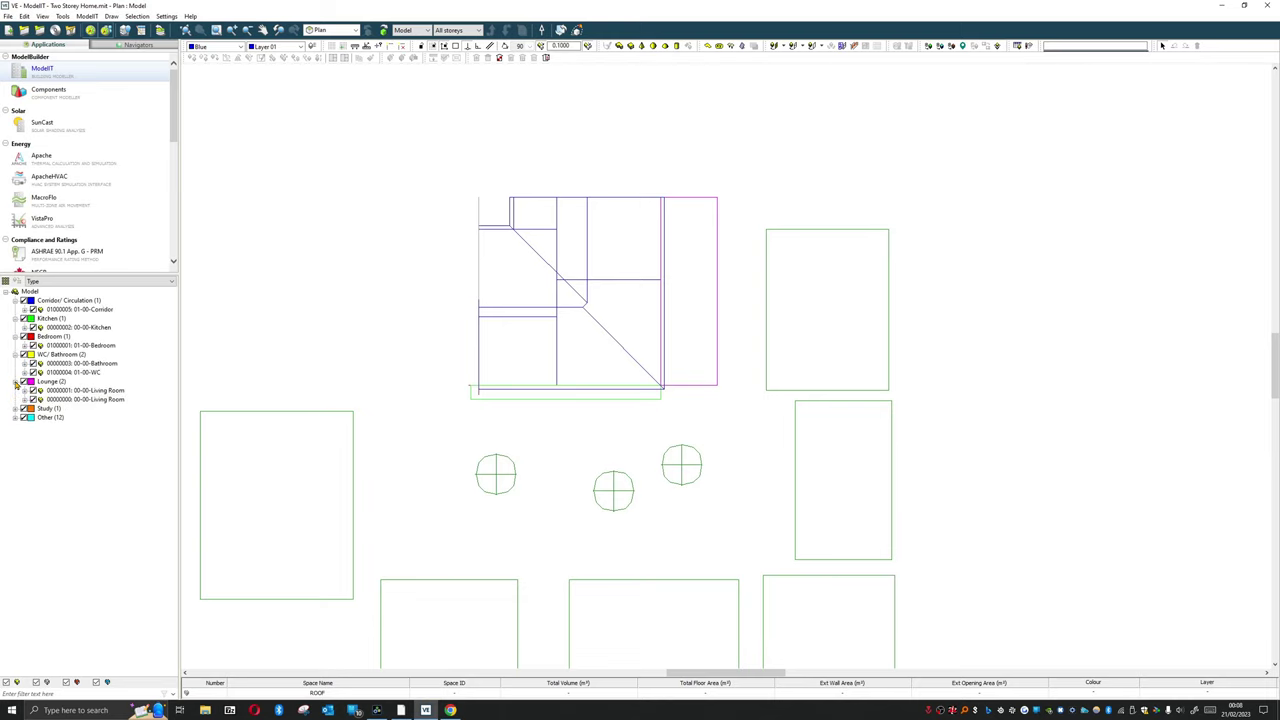
pyautogui.click(15, 408)
pyautogui.click(15, 426)
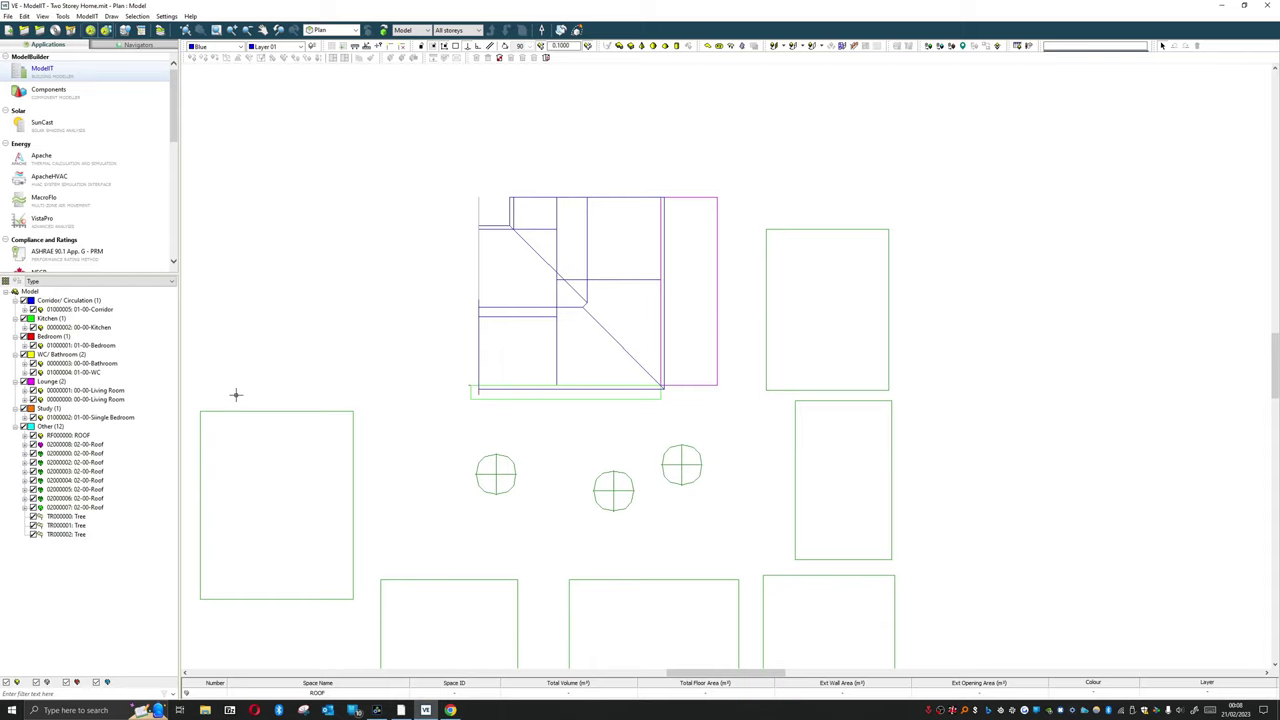
# Draw a rectangular Adjacent Building room with a height of 3.5 m in the empty area beside the neighbouring blocks
pyautogui.click(637, 50)
pyautogui.scroll(-4, 740, 191)
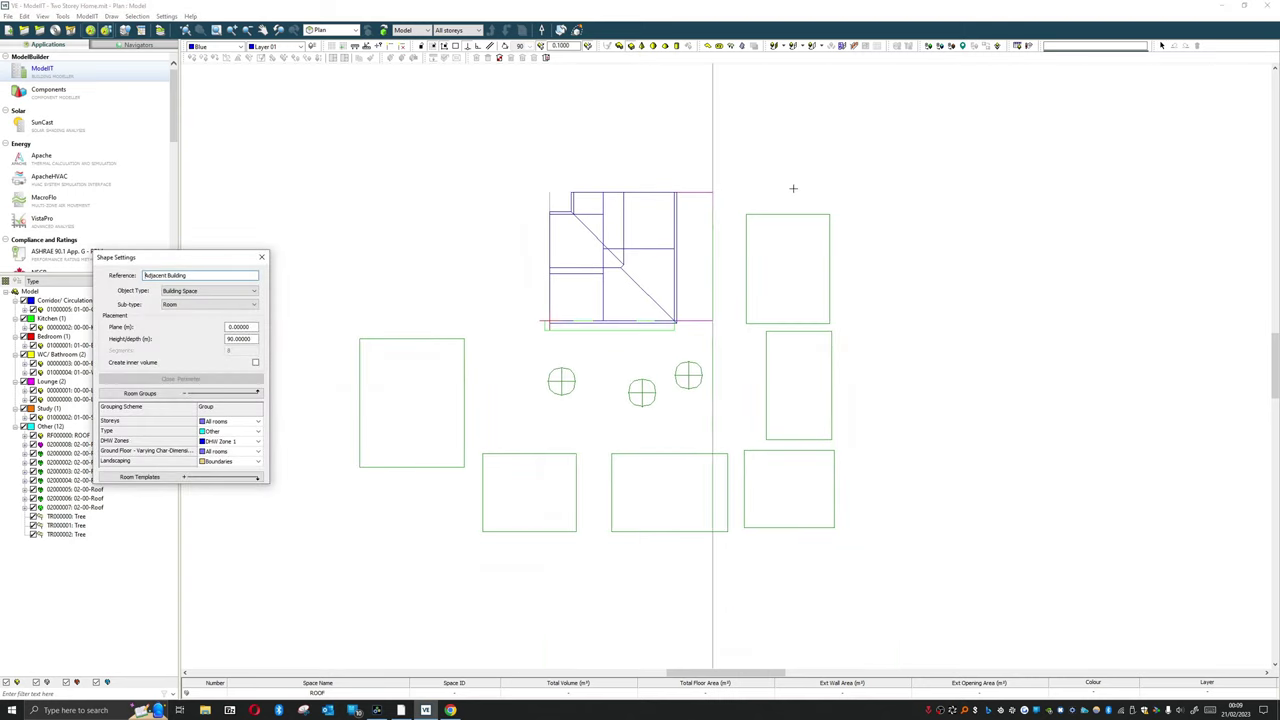
pyautogui.scroll(3, 521, 300)
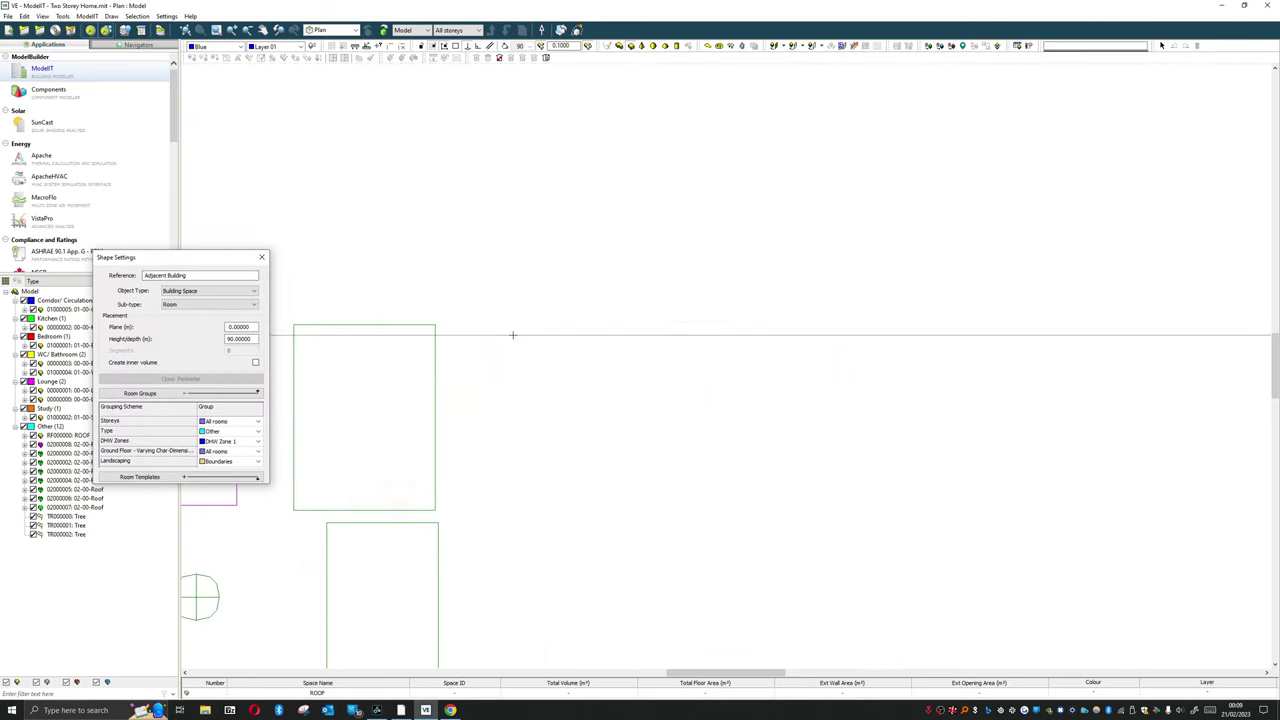
pyautogui.click(208, 277)
pyautogui.press('Tab')
pyautogui.press('Tab')
pyautogui.press('Tab')
pyautogui.press('Tab')
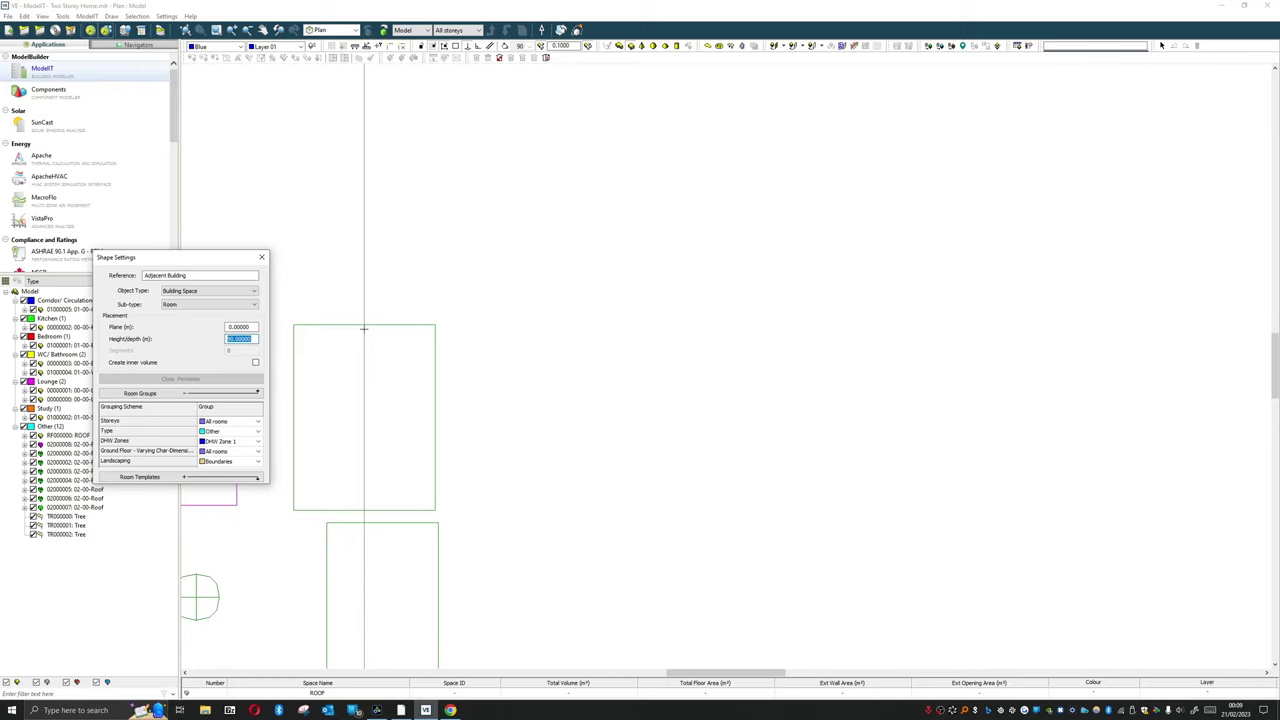
pyautogui.write('4.5')
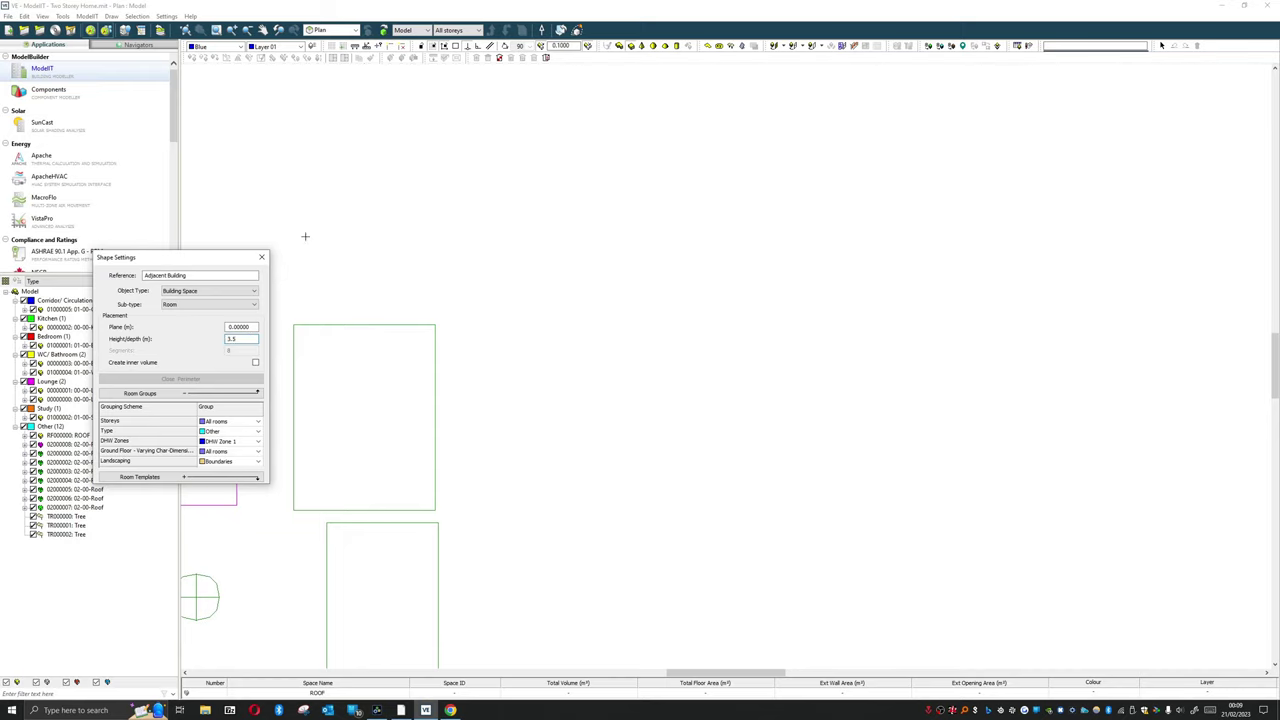
pyautogui.click(581, 276)
pyautogui.click(718, 411)
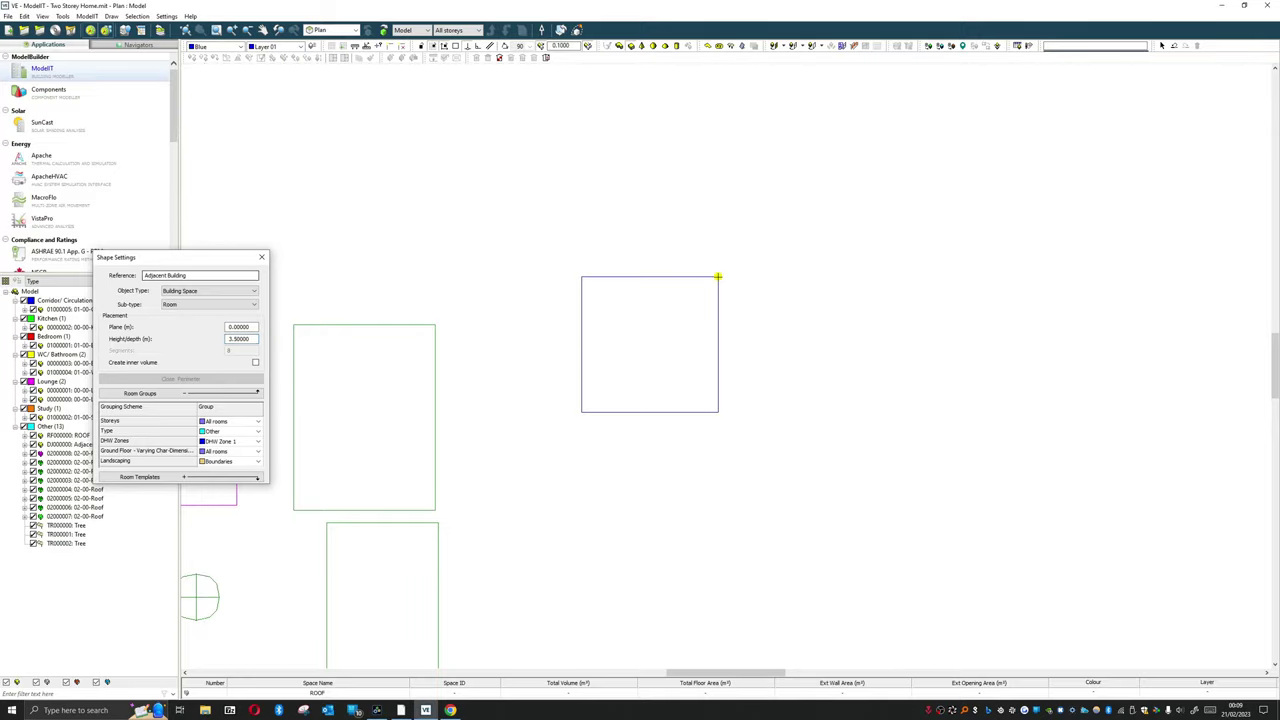
# Draw four more 3.5 m high rectangular spaces adjoining the first room, including a narrow one enclosed between the rooms
pyautogui.click(718, 276)
pyautogui.click(661, 265)
pyautogui.click(660, 276)
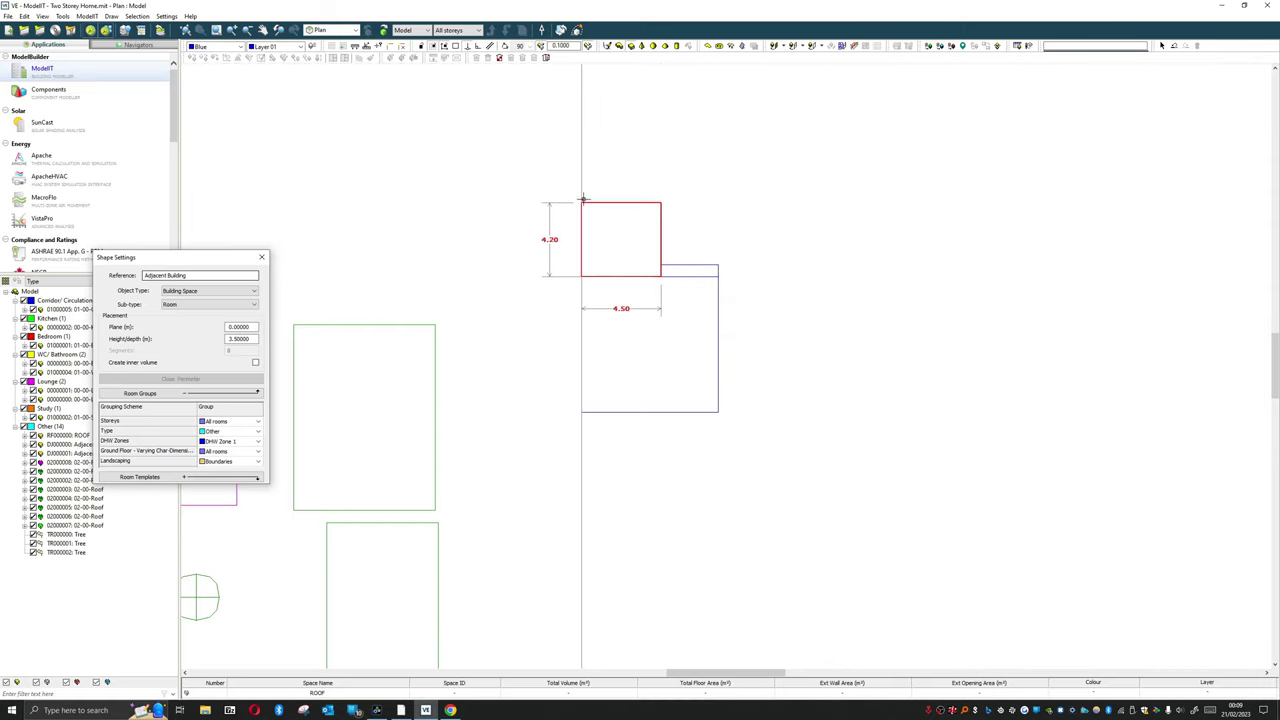
pyautogui.click(581, 186)
pyautogui.click(660, 187)
pyautogui.click(718, 265)
pyautogui.click(718, 186)
pyautogui.click(811, 412)
# Change the sub-type of the narrow space between the drawn rooms to Void
pyautogui.click(262, 257)
pyautogui.scroll(2, 729, 285)
pyautogui.click(628, 254)
pyautogui.click(628, 254)
pyautogui.moveTo(900, 237); pyautogui.dragTo(883, 260)
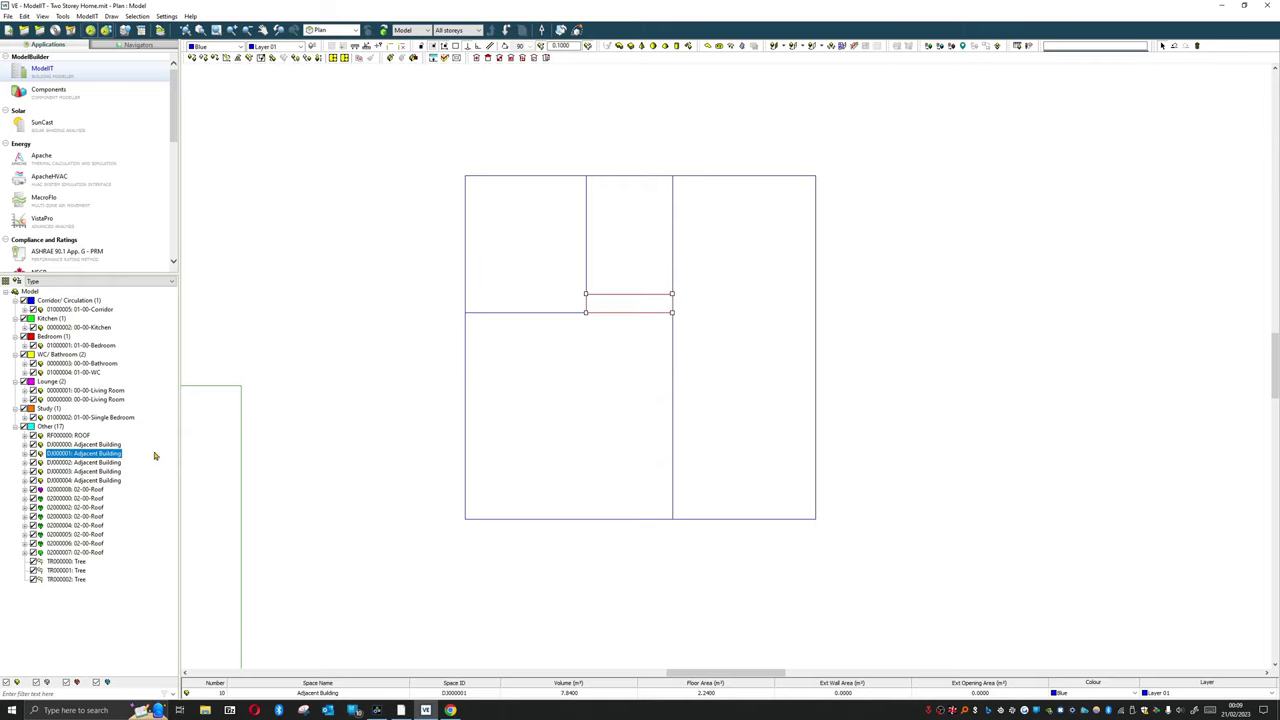
pyautogui.rightClick(84, 457)
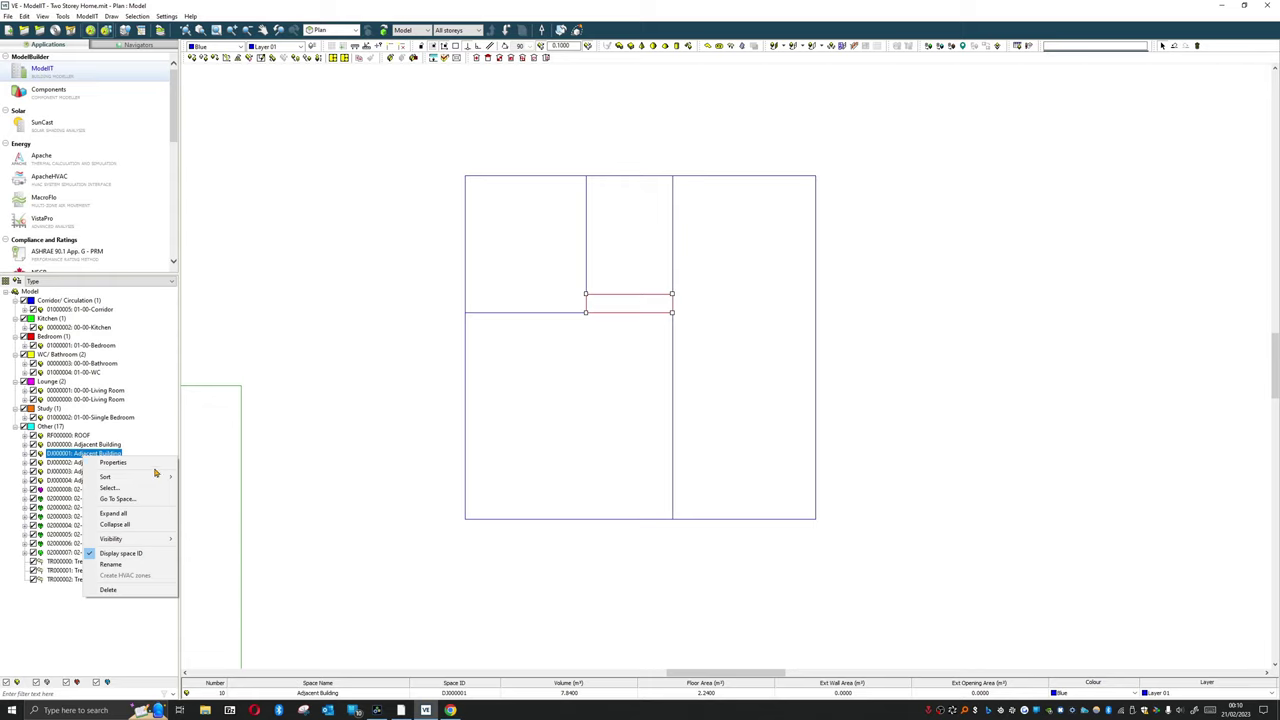
pyautogui.click(426, 367)
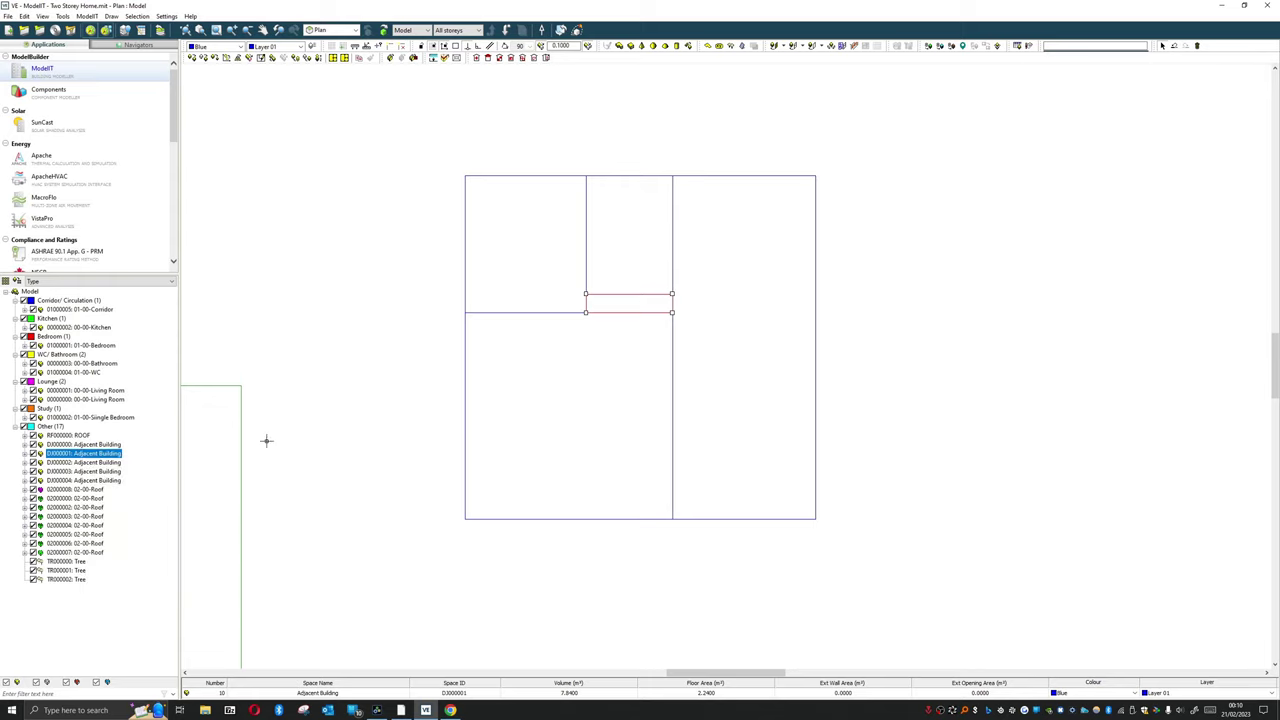
pyautogui.rightClick(94, 455)
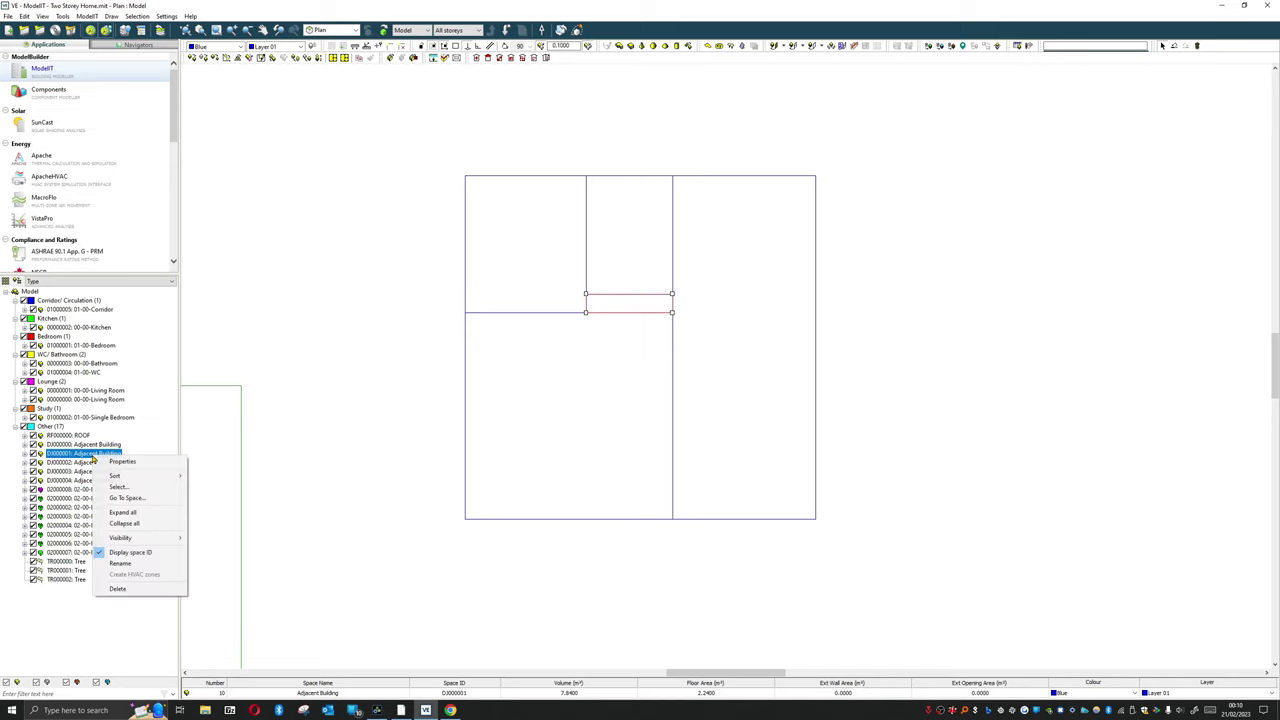
pyautogui.click(122, 462)
pyautogui.click(637, 355)
pyautogui.click(638, 361)
pyautogui.click(641, 367)
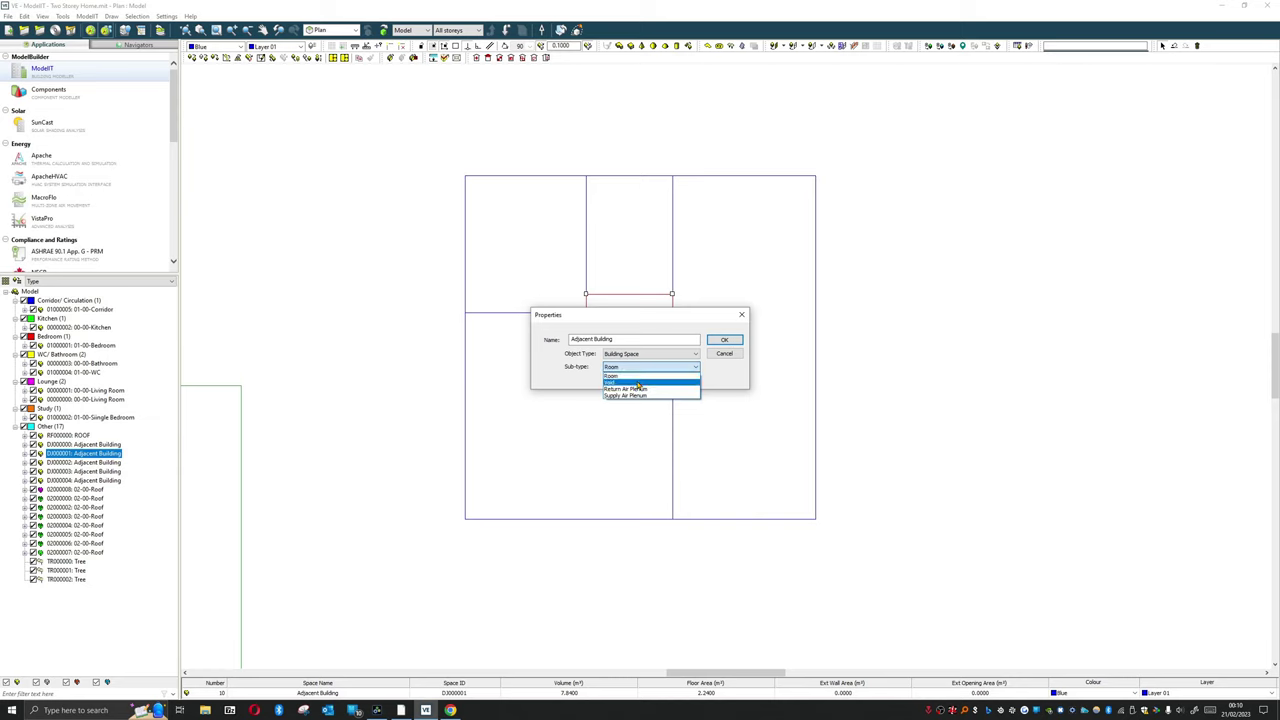
pyautogui.click(638, 384)
pyautogui.click(724, 340)
pyautogui.click(238, 461)
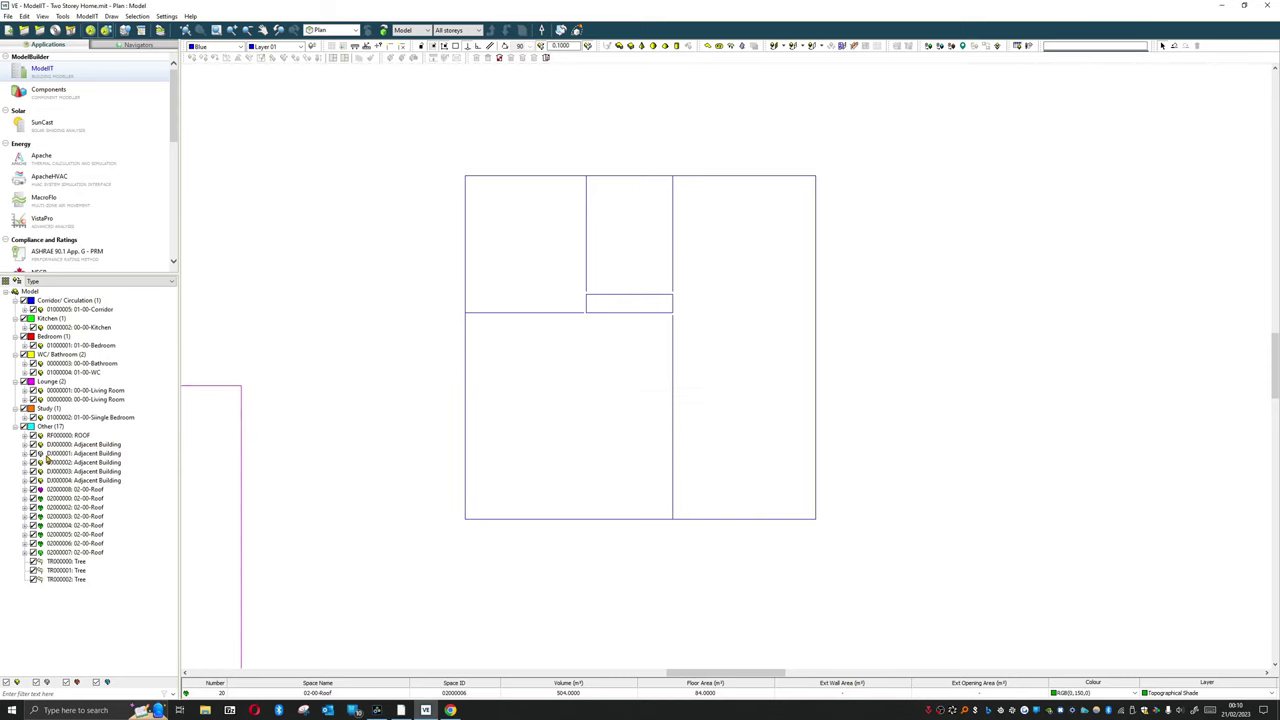
# Select all the newly drawn Adjacent Building spaces and remove them from the model
pyautogui.keyDown('ctrl'); pyautogui.click(43, 456); pyautogui.keyUp('ctrl')
pyautogui.scroll(-1, 357, 357)
pyautogui.click(357, 357)
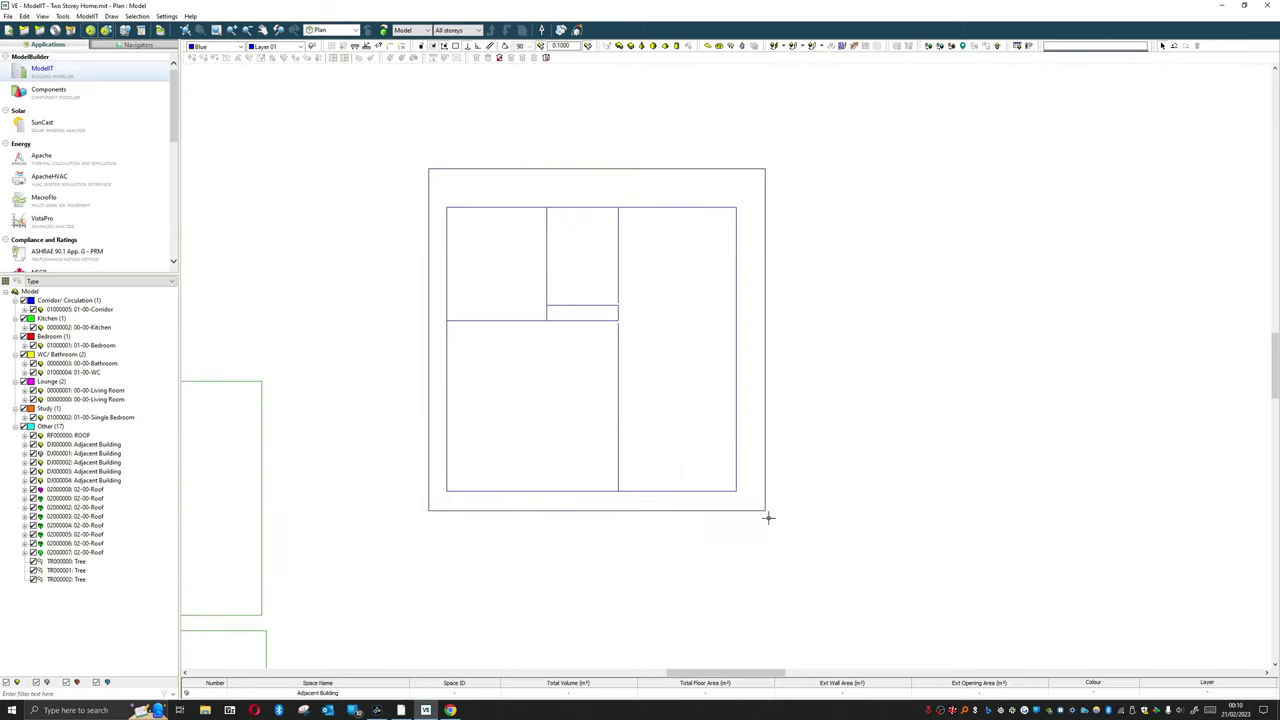
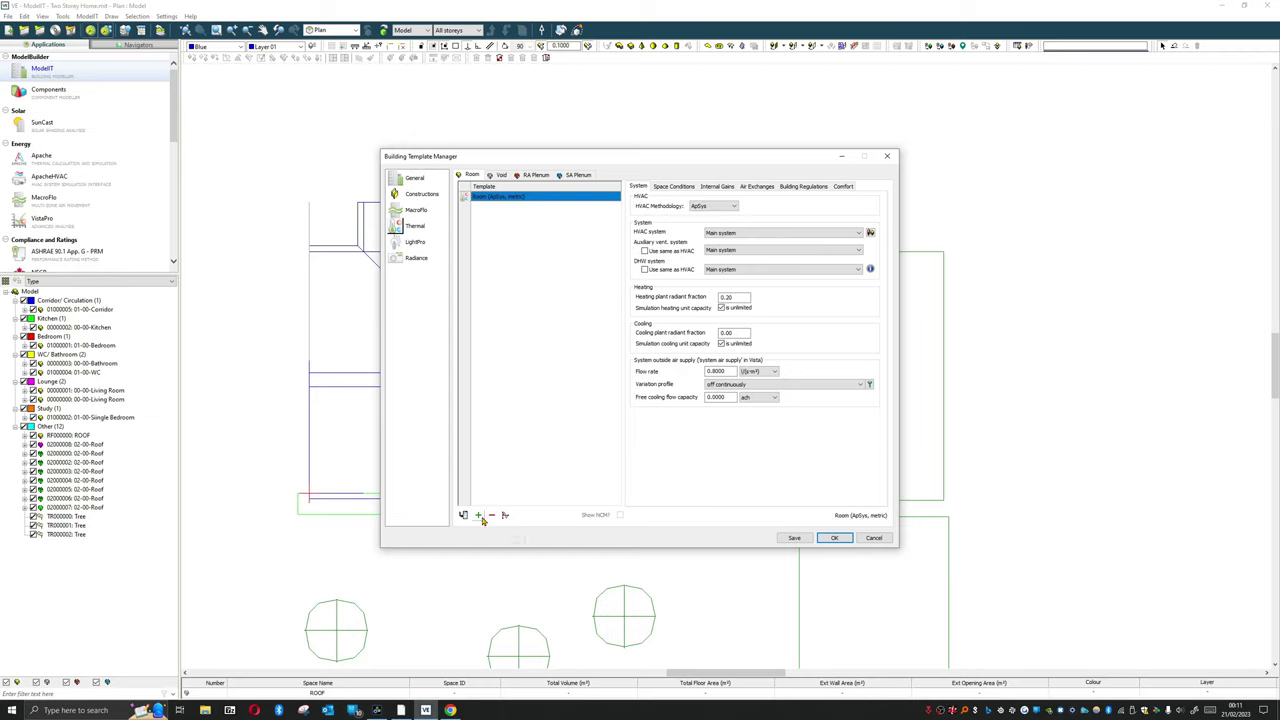
# Add a new thermal room template and name it Kitchen
pyautogui.click(480, 516)
pyautogui.click(496, 208)
pyautogui.click(496, 208)
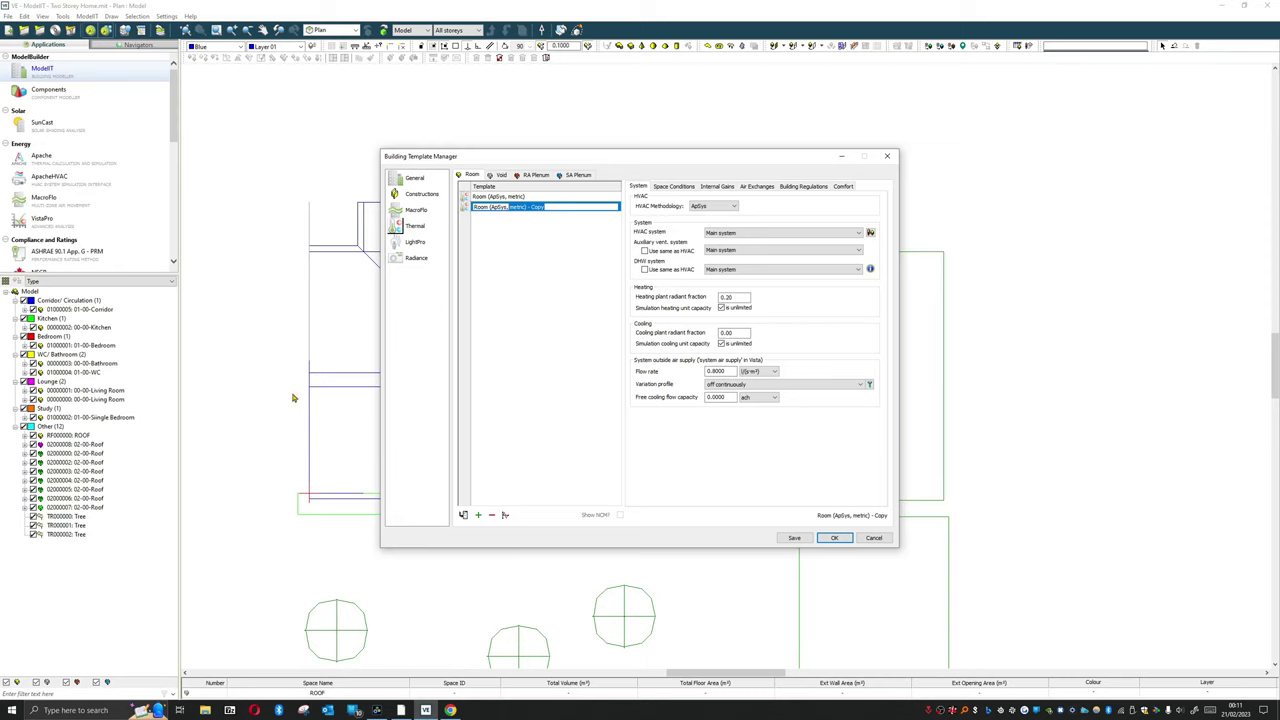
pyautogui.hotkey('ctrl', 'a')
pyautogui.press('BackSpace')
pyautogui.write('Kitchen')
pyautogui.press('Return')
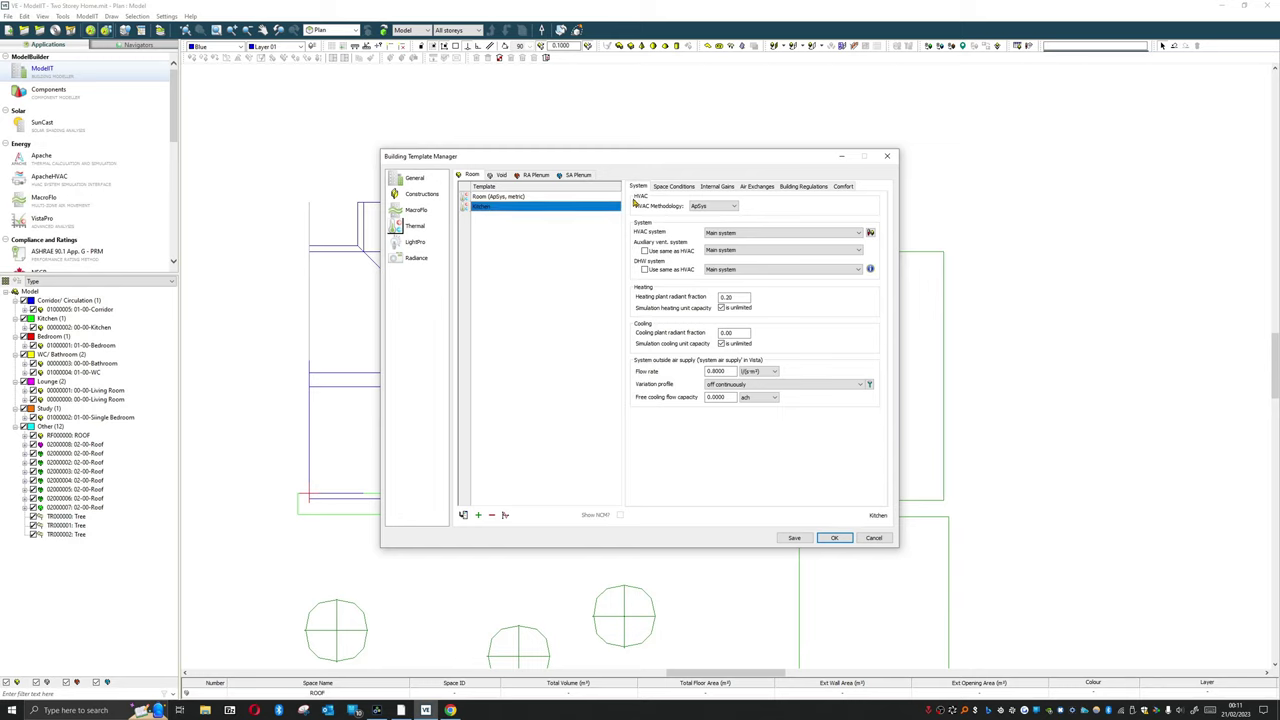
# Set the Kitchen template's HVAC system to Main system
pyautogui.click(748, 234)
pyautogui.click(748, 241)
pyautogui.click(729, 234)
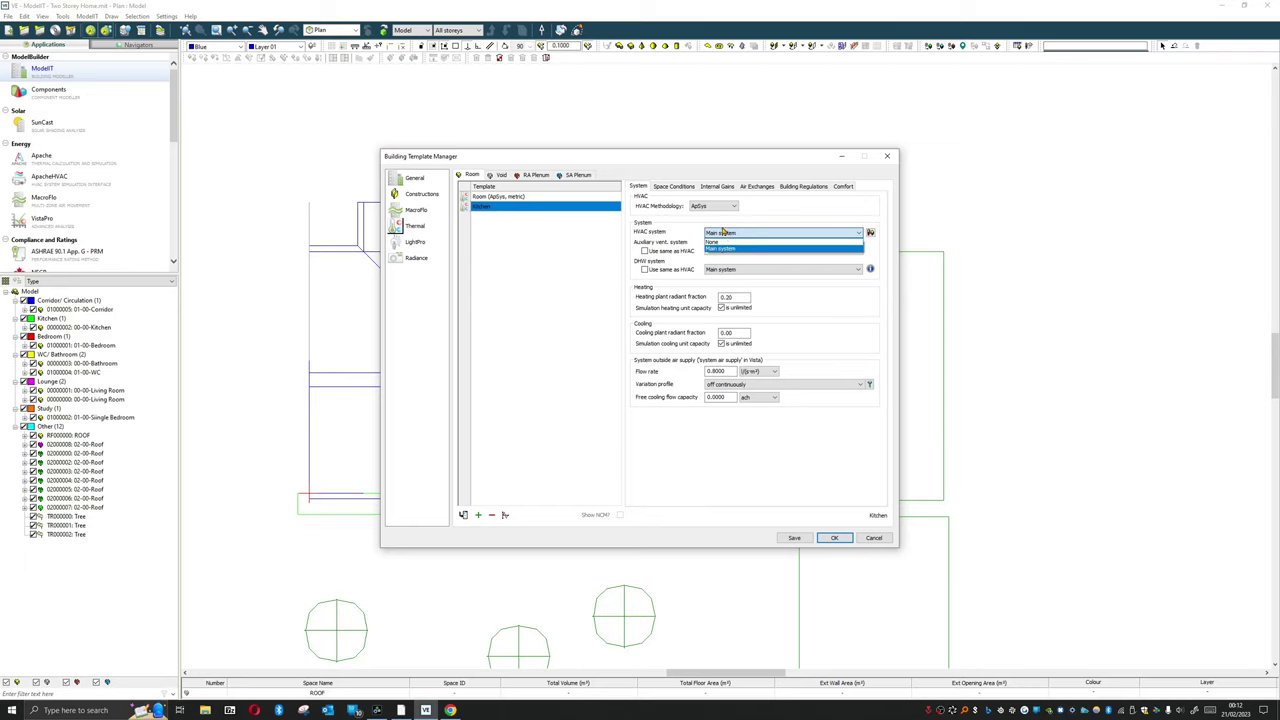
pyautogui.click(724, 232)
pyautogui.click(724, 250)
pyautogui.click(724, 262)
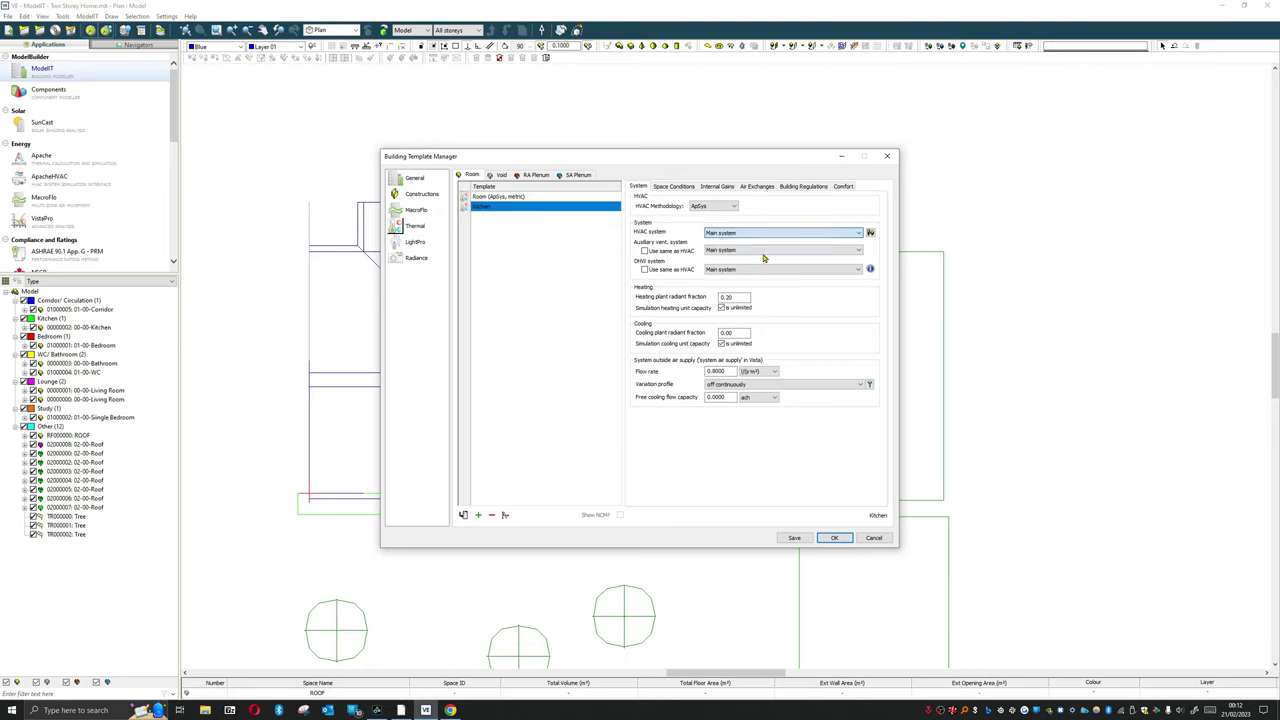
# Set the Kitchen template's auxiliary ventilation system to None, without using the same system as HVAC
pyautogui.click(645, 251)
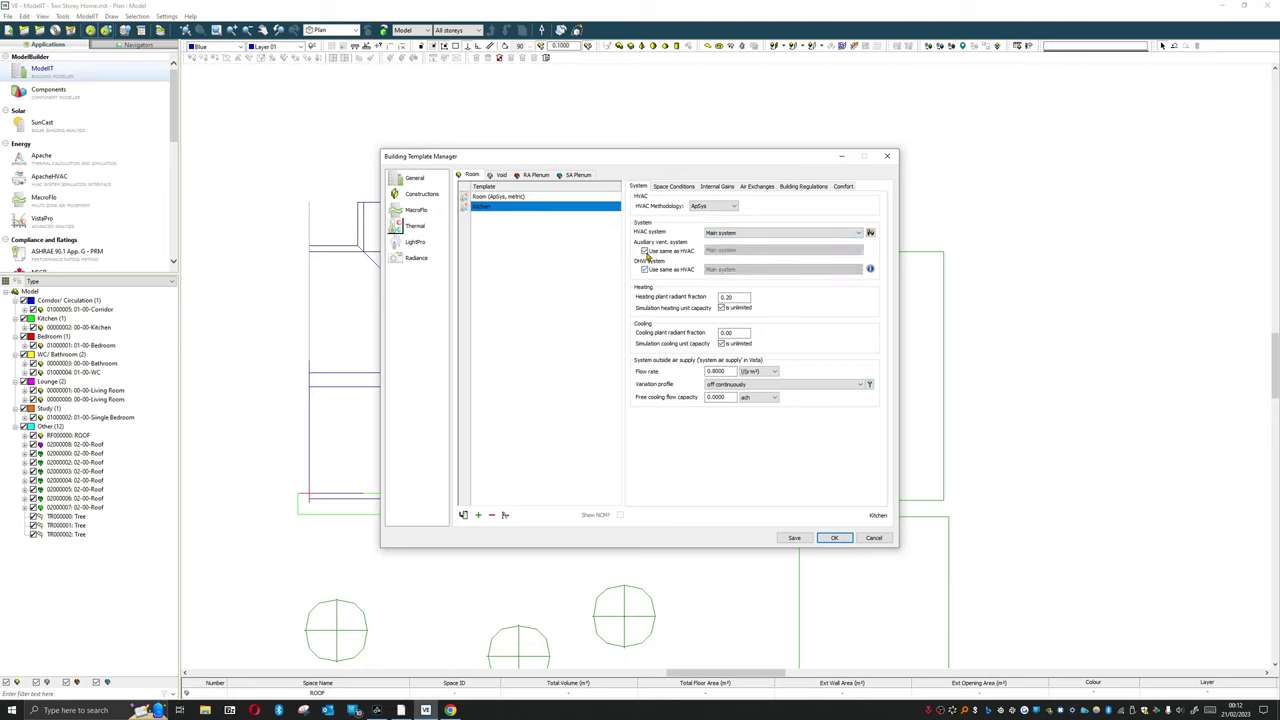
pyautogui.click(645, 251)
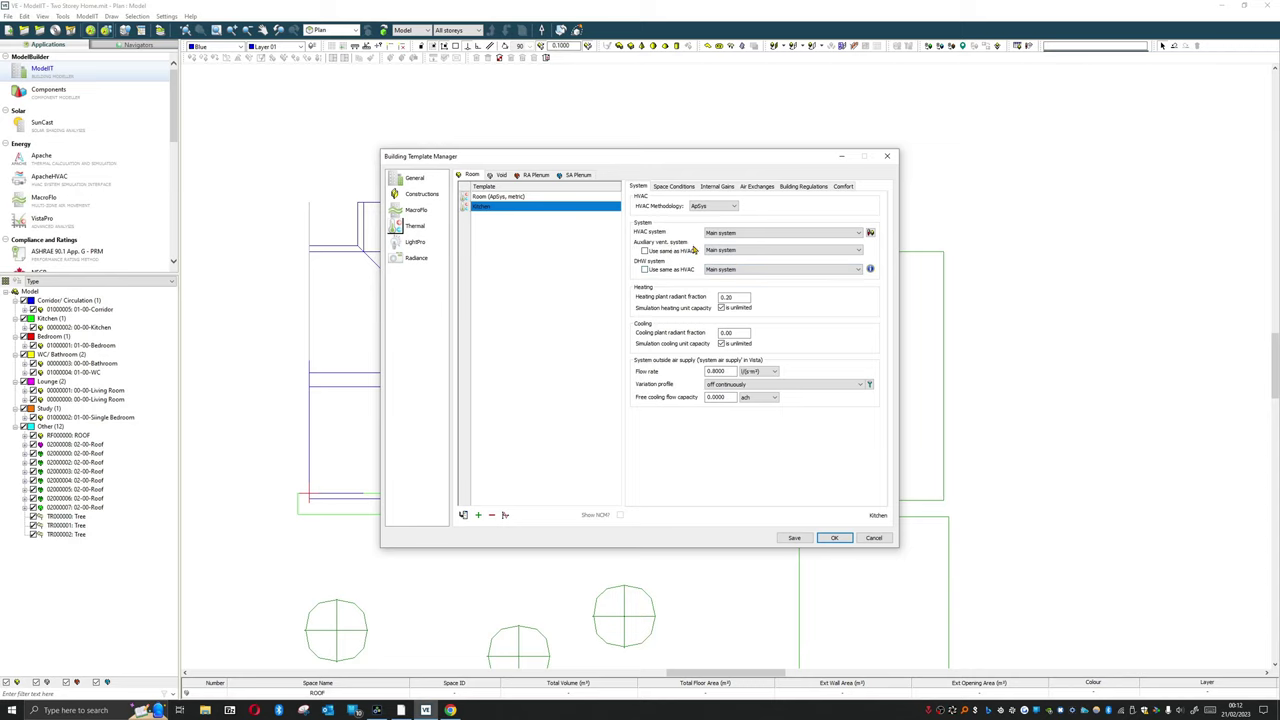
pyautogui.click(751, 254)
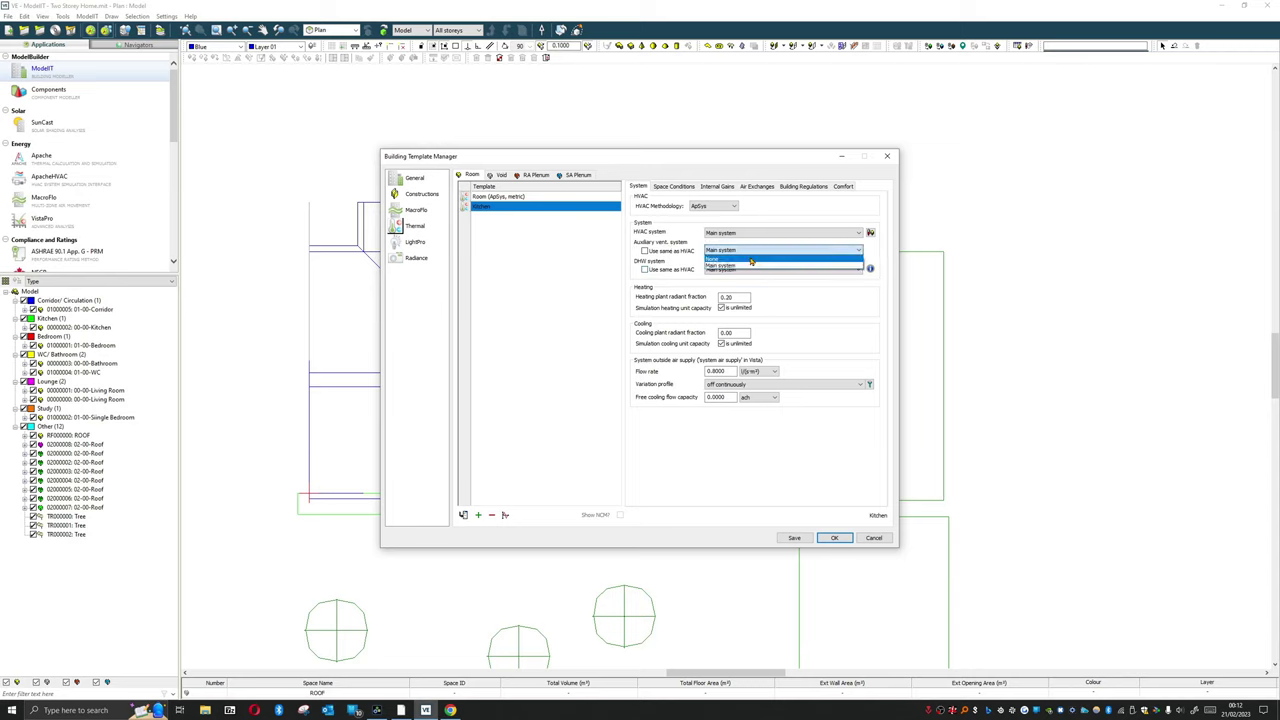
pyautogui.click(752, 259)
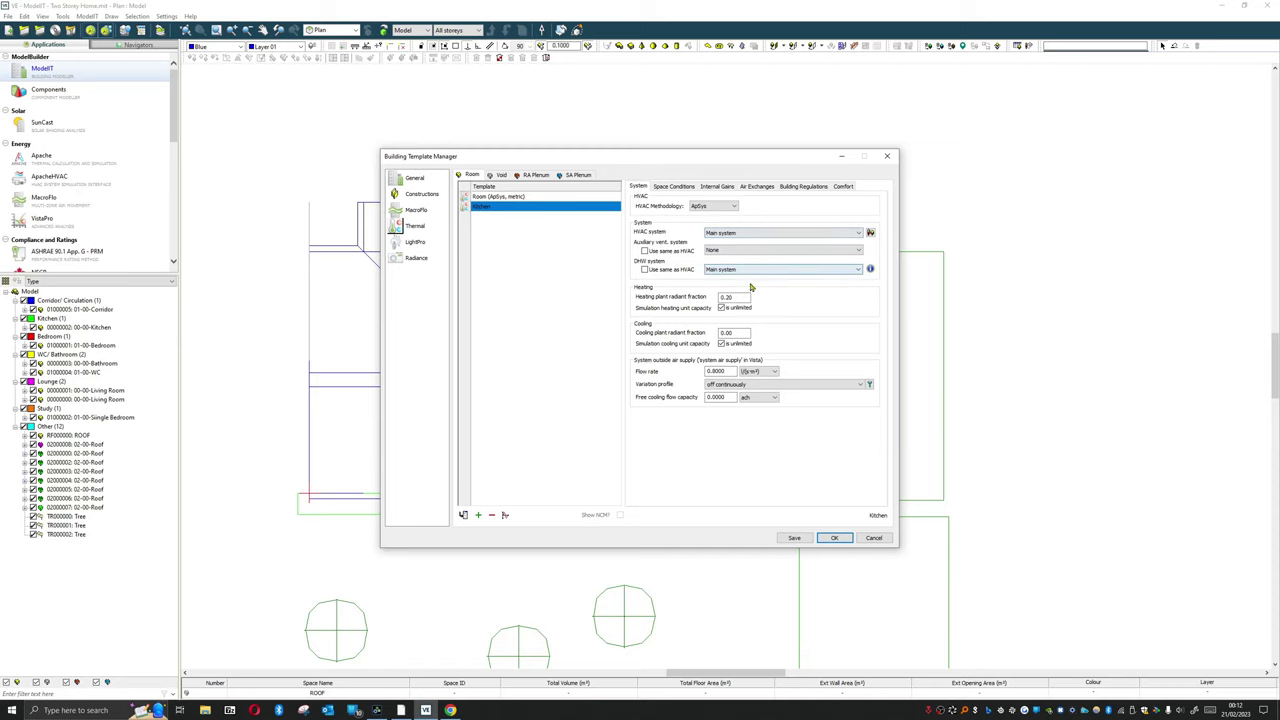
# Keep Main system as the Kitchen's DHW system and ApSys as its HVAC methodology
pyautogui.click(737, 272)
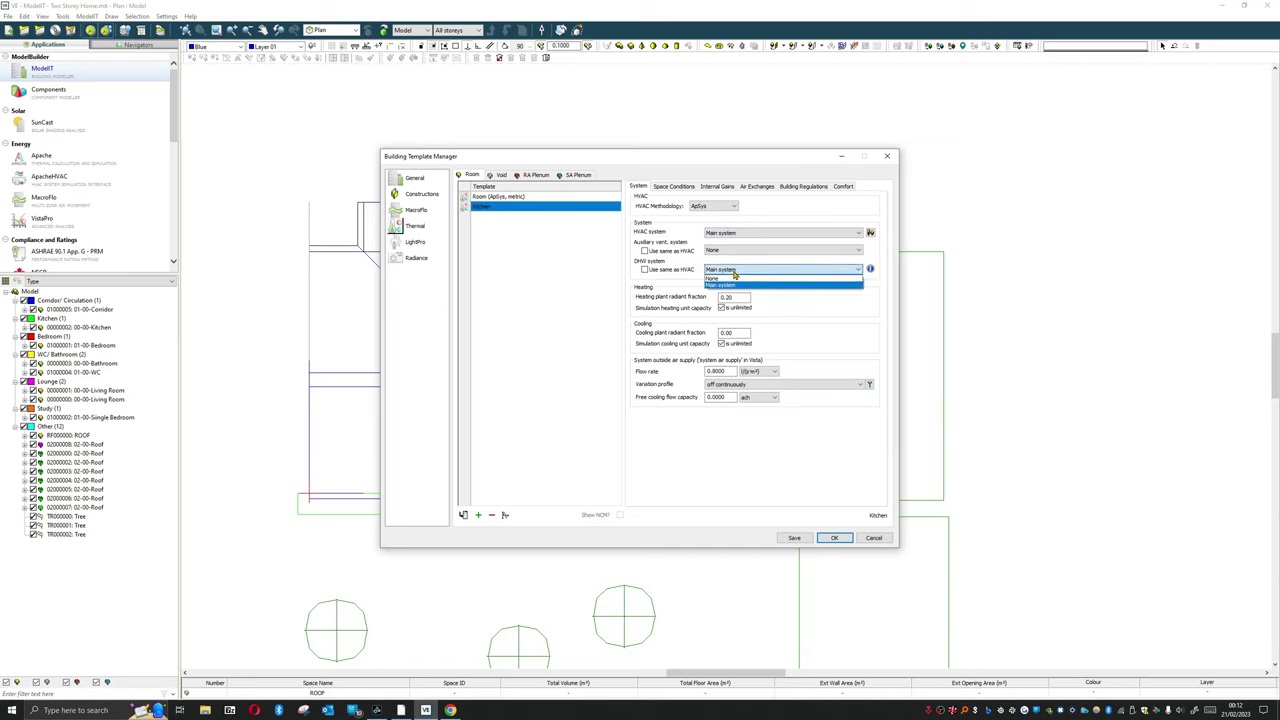
pyautogui.click(674, 284)
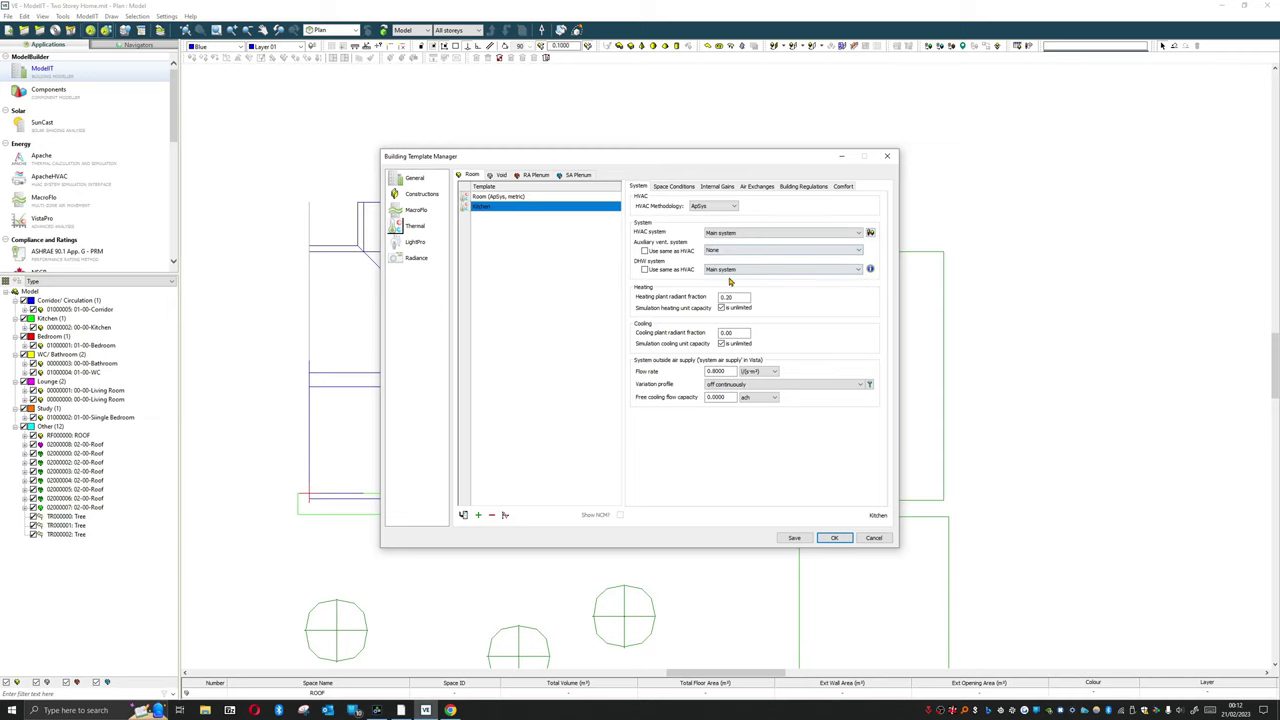
pyautogui.click(710, 205)
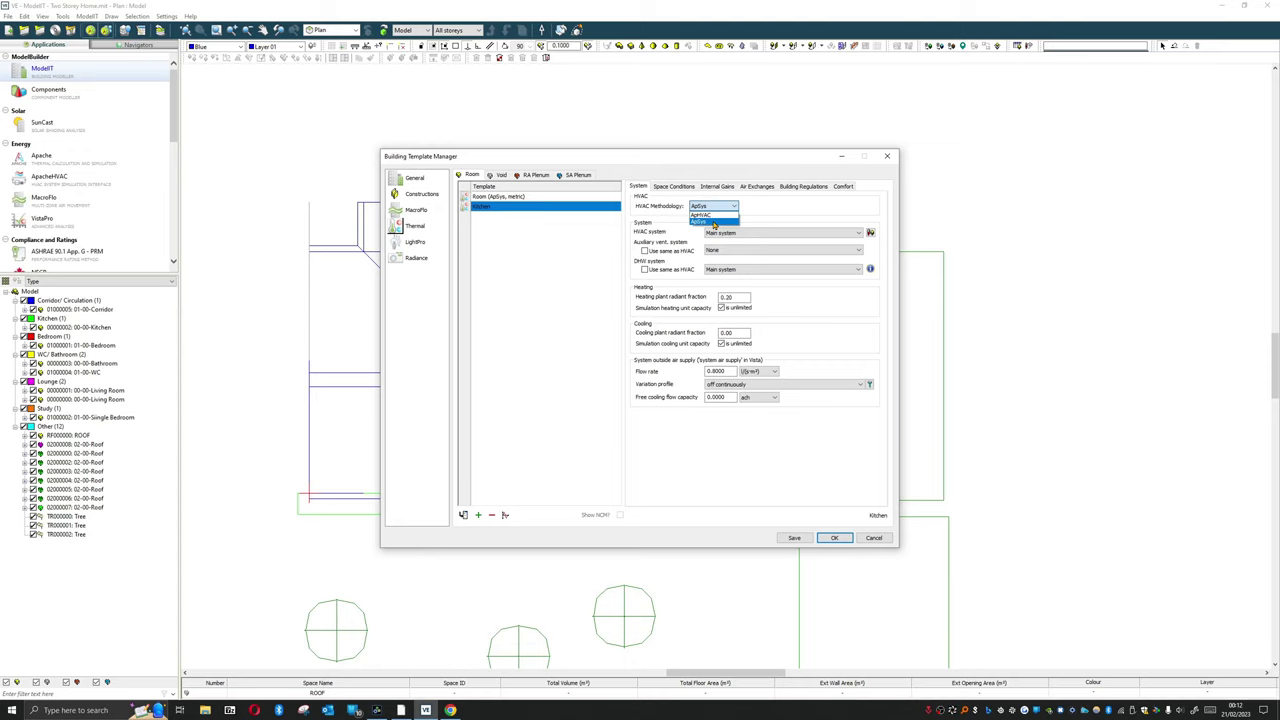
pyautogui.click(712, 222)
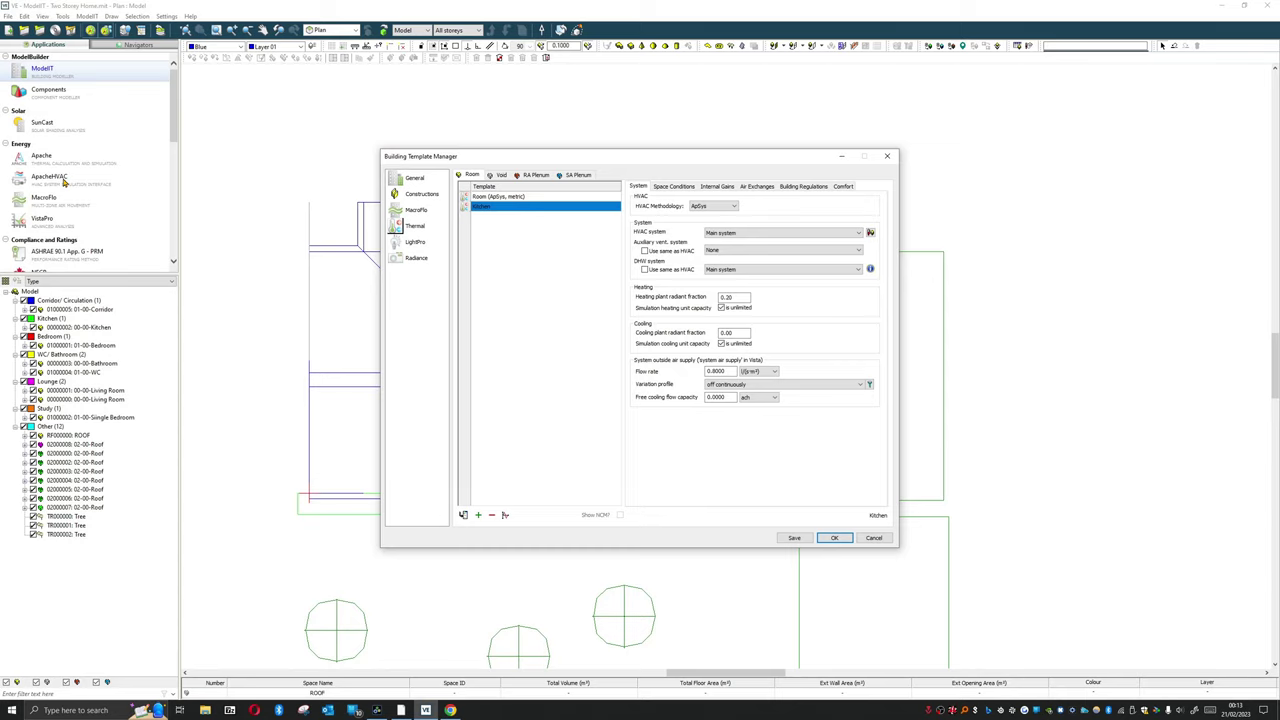
# Examine the Kitchen template's heating and outside air supply settings, including the radiant fraction, unit capacity, flow rate and variation profile options
pyautogui.click(745, 297)
pyautogui.moveTo(745, 297); pyautogui.dragTo(717, 333)
pyautogui.click(737, 297)
pyautogui.click(721, 308)
pyautogui.click(722, 308)
pyautogui.doubleClick(730, 371)
pyautogui.click(730, 371)
pyautogui.click(751, 384)
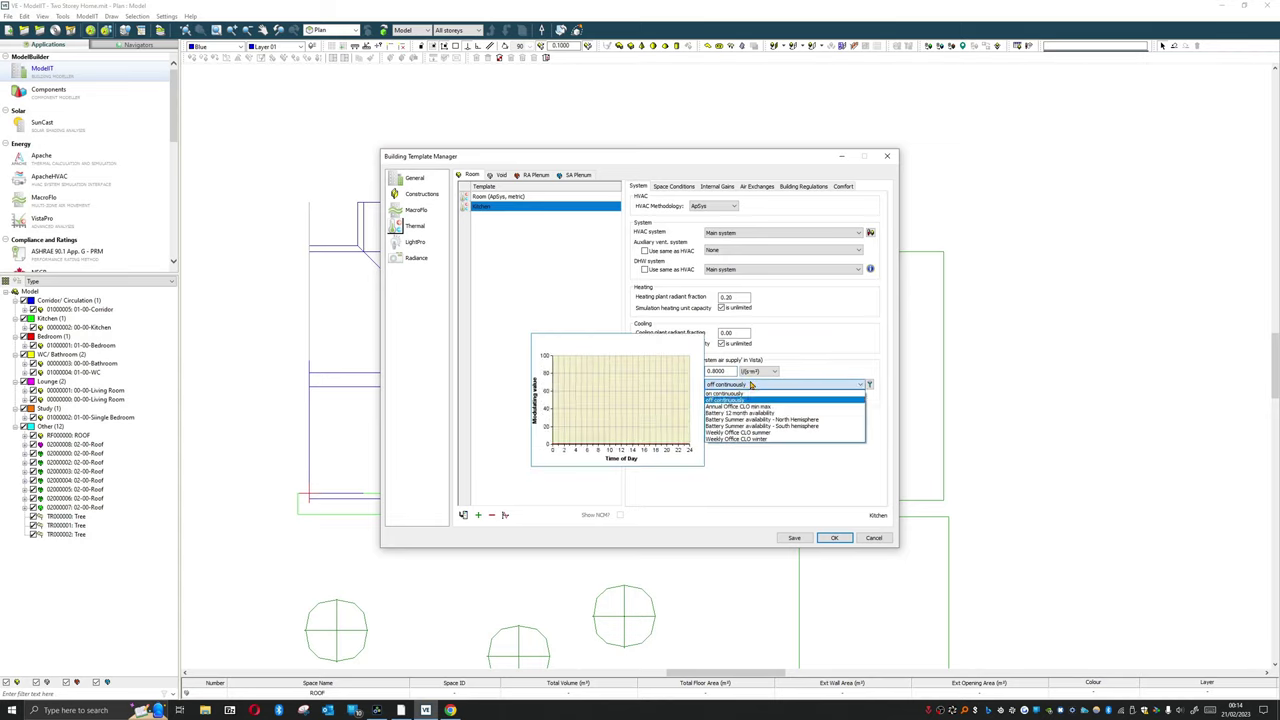
pyautogui.click(828, 350)
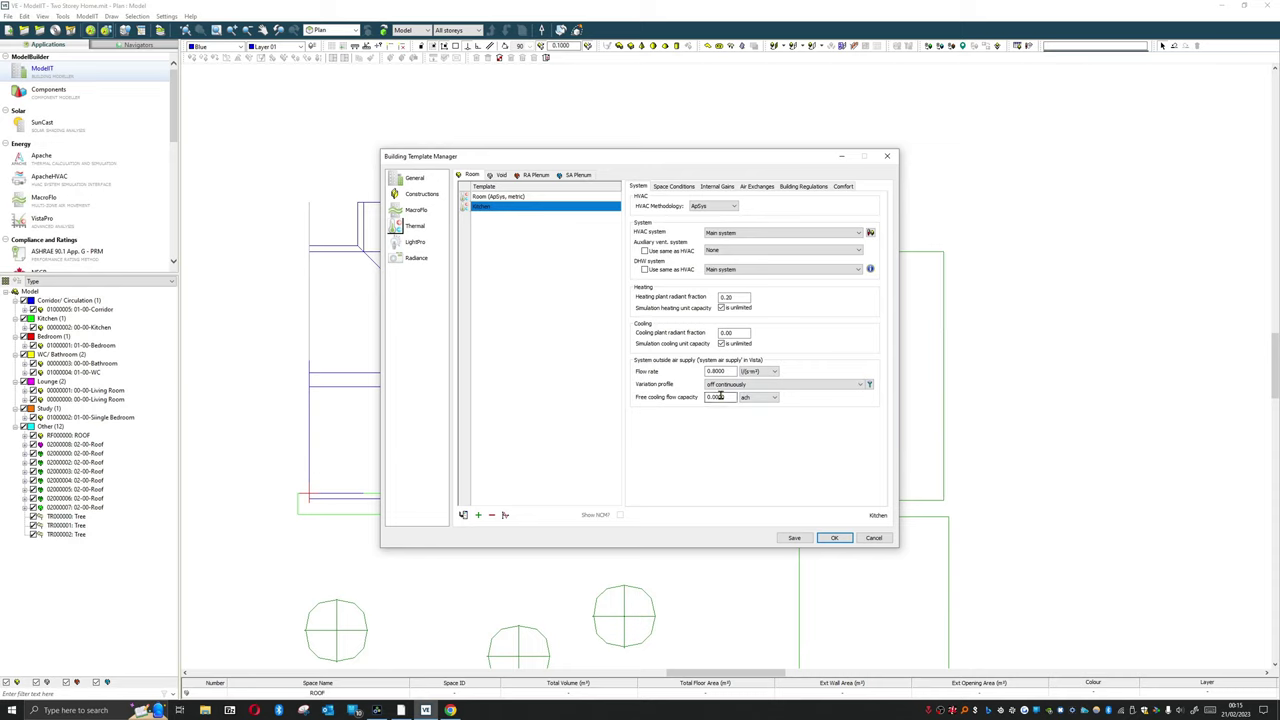
# Examine the unit options for the Kitchen template's outside air supply flow rate
pyautogui.click(752, 373)
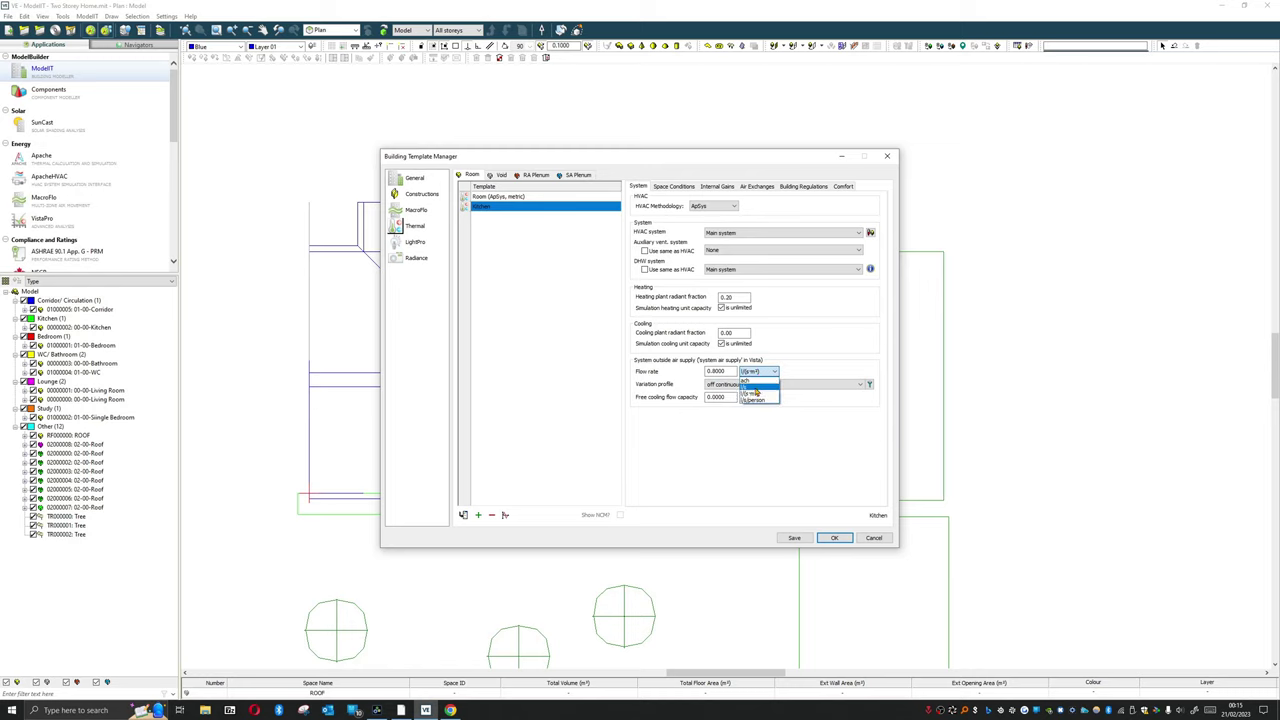
pyautogui.click(812, 358)
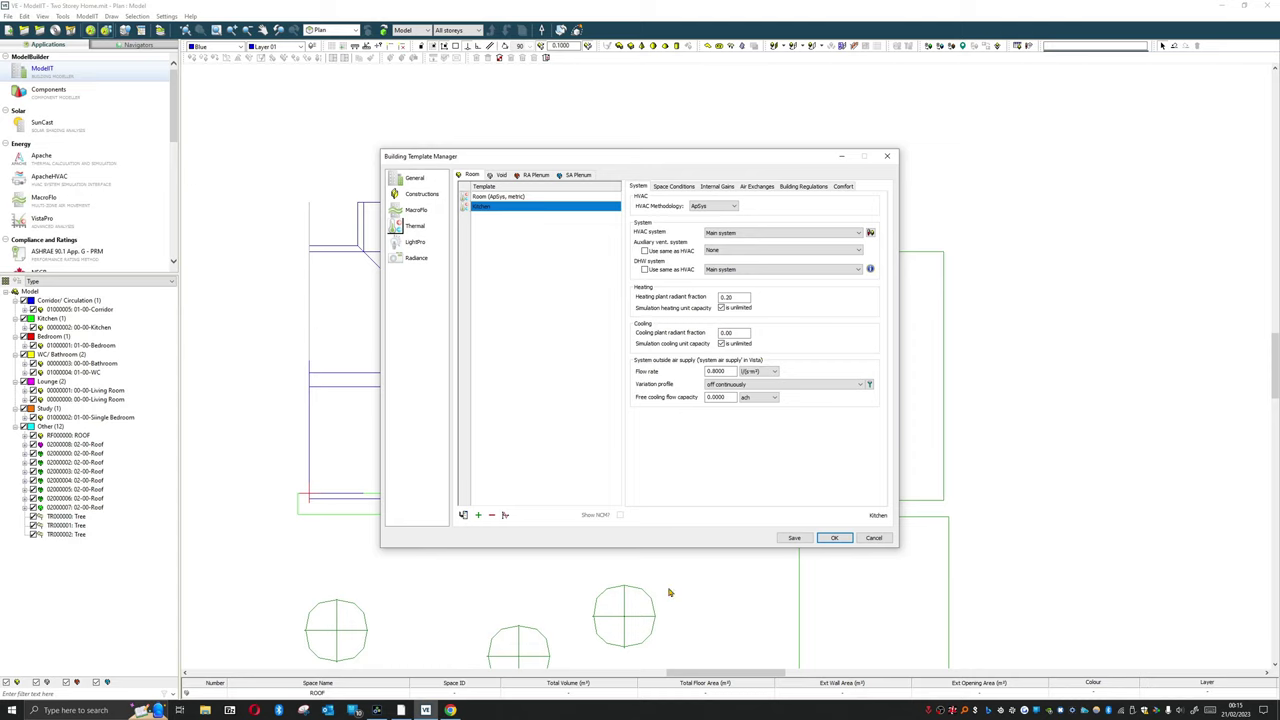
# Examine the heating operation profile options in the Kitchen template's space conditions
pyautogui.click(689, 190)
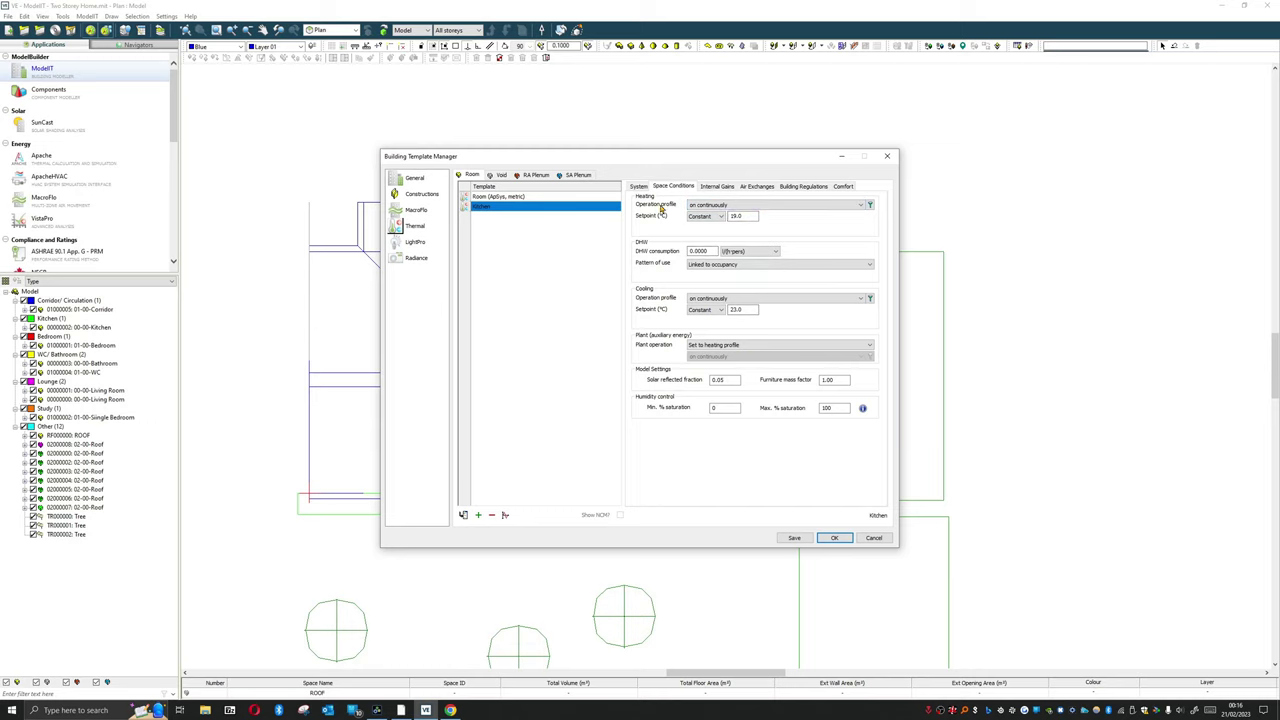
pyautogui.click(752, 206)
pyautogui.click(753, 207)
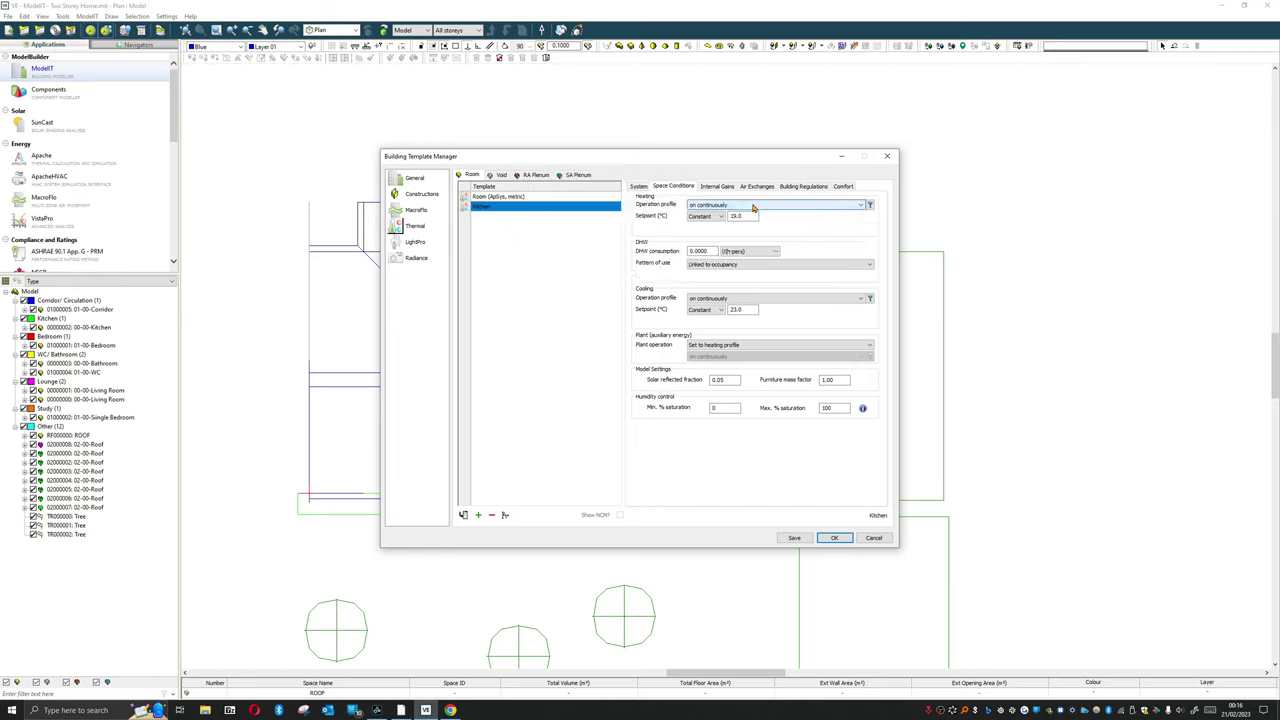
pyautogui.click(750, 205)
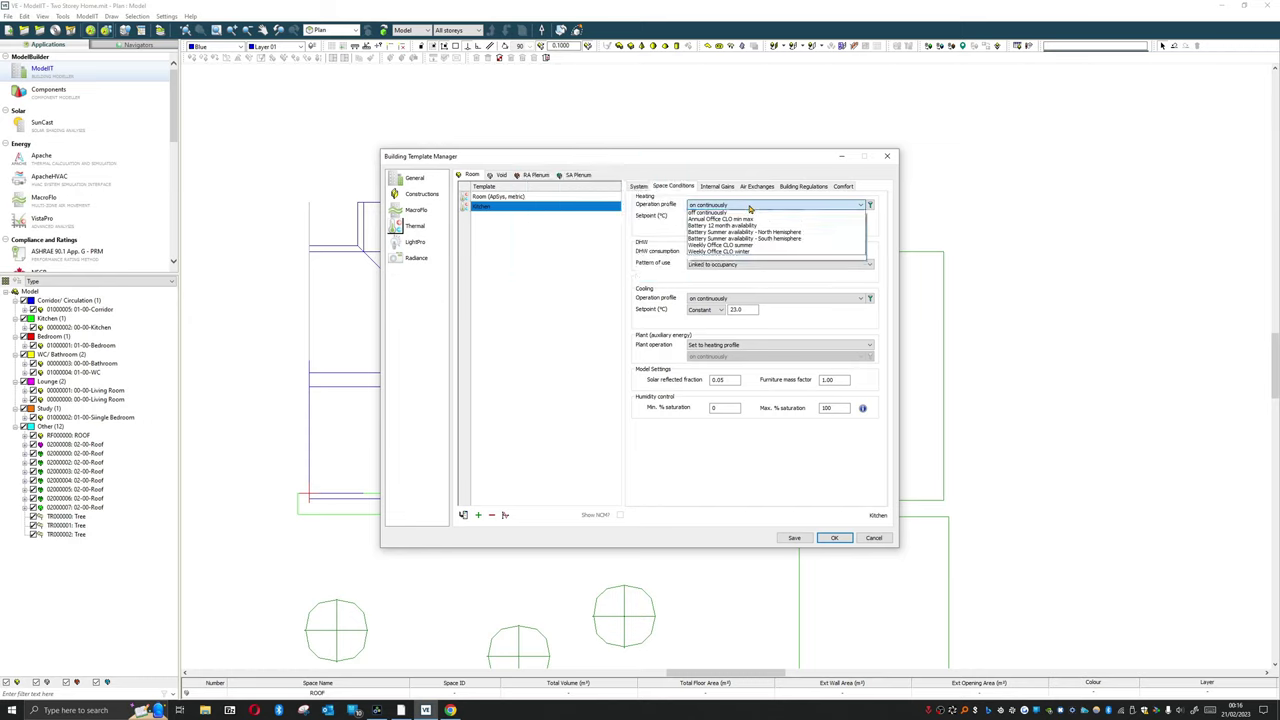
pyautogui.click(750, 207)
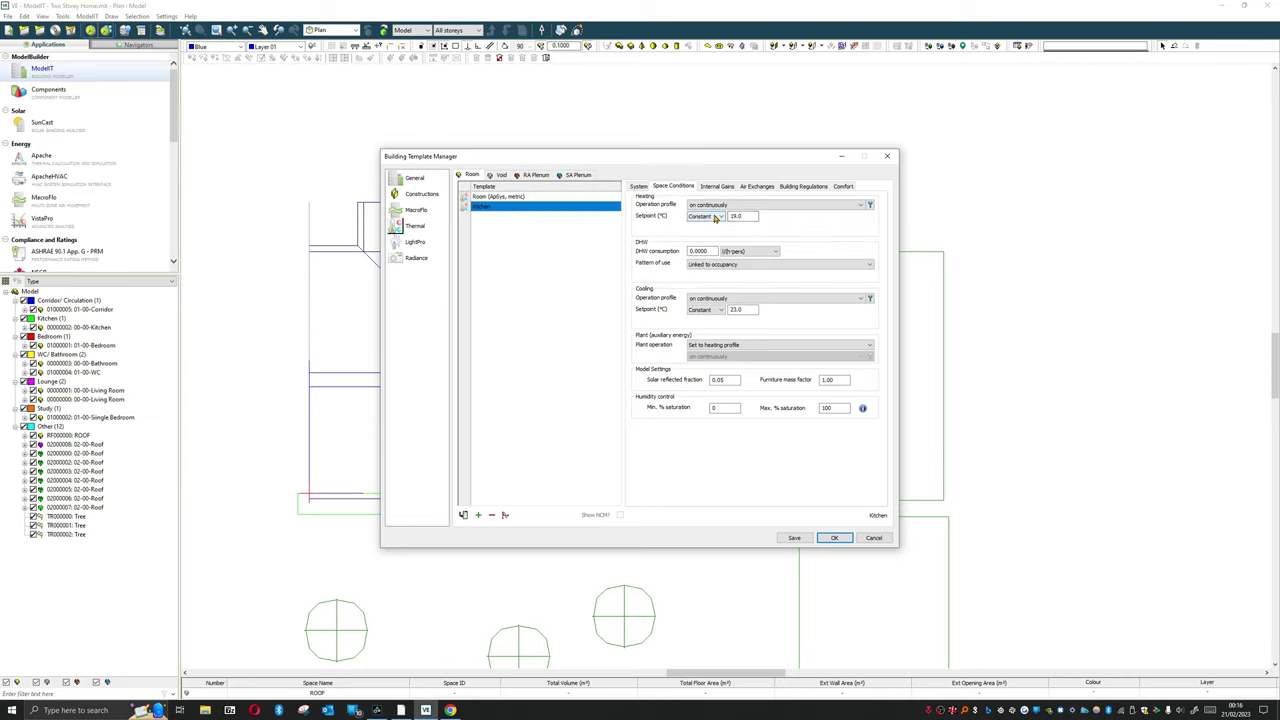
# Switch the Kitchen's heating setpoint type to Profile and return it to Constant
pyautogui.click(713, 218)
pyautogui.click(713, 233)
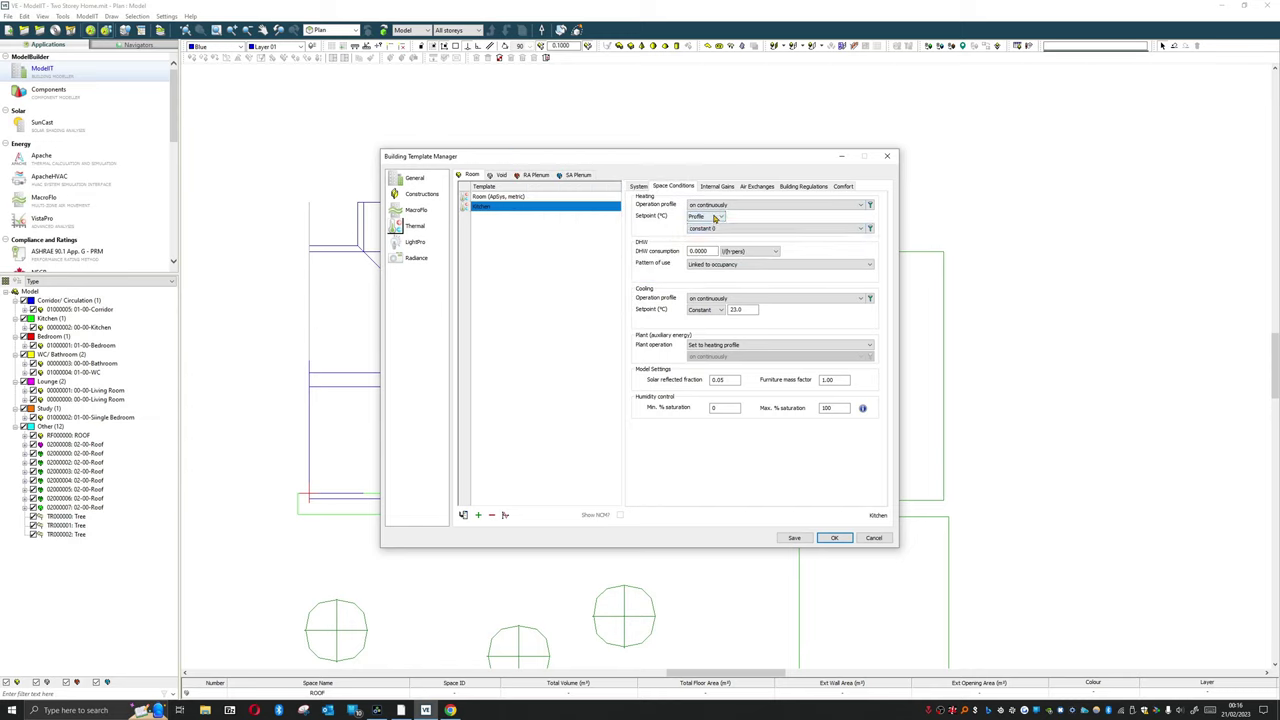
pyautogui.click(708, 216)
pyautogui.click(710, 226)
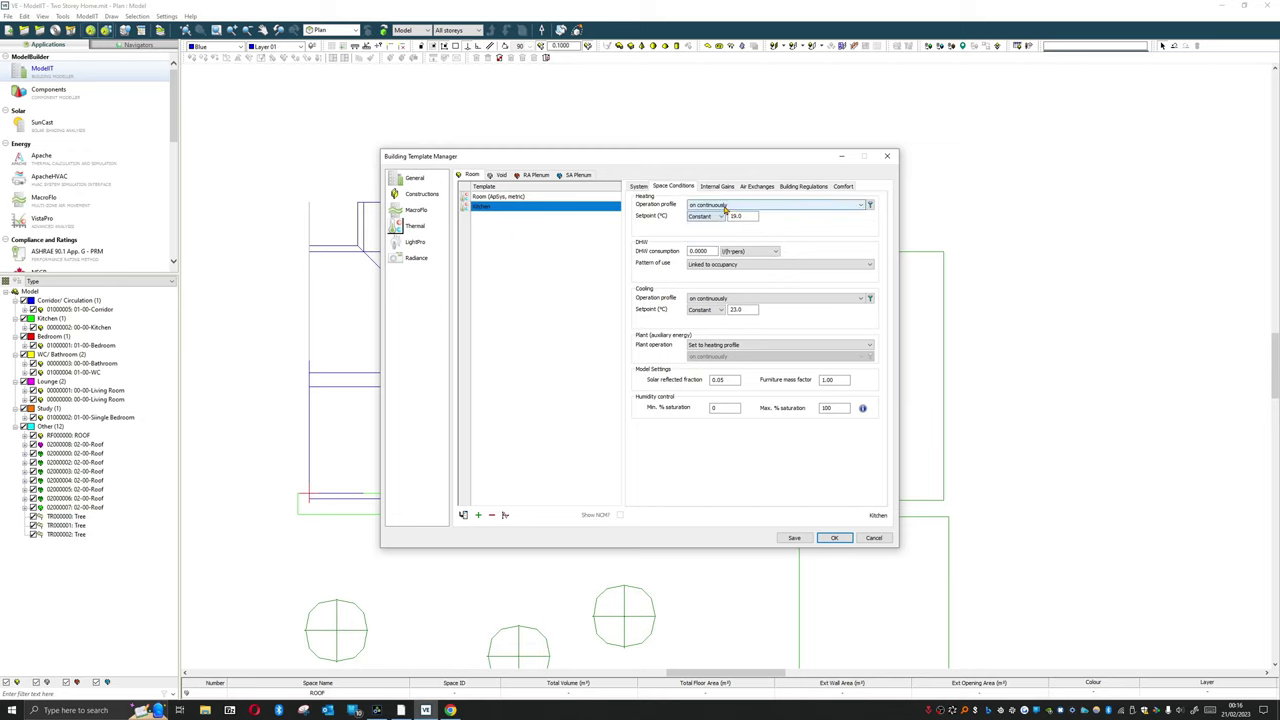
# Preview the graphs of the available heating operation profiles, keeping on continuously for the Kitchen
pyautogui.click(723, 207)
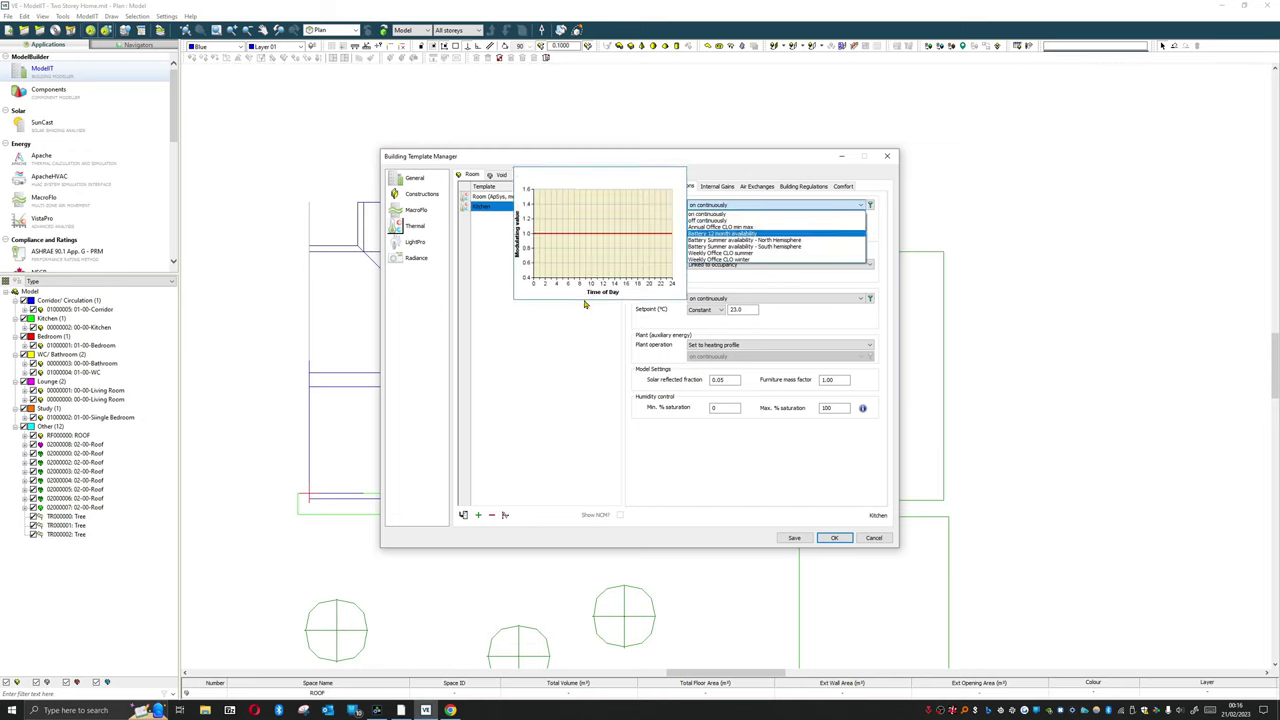
pyautogui.press('Escape')
pyautogui.click(724, 205)
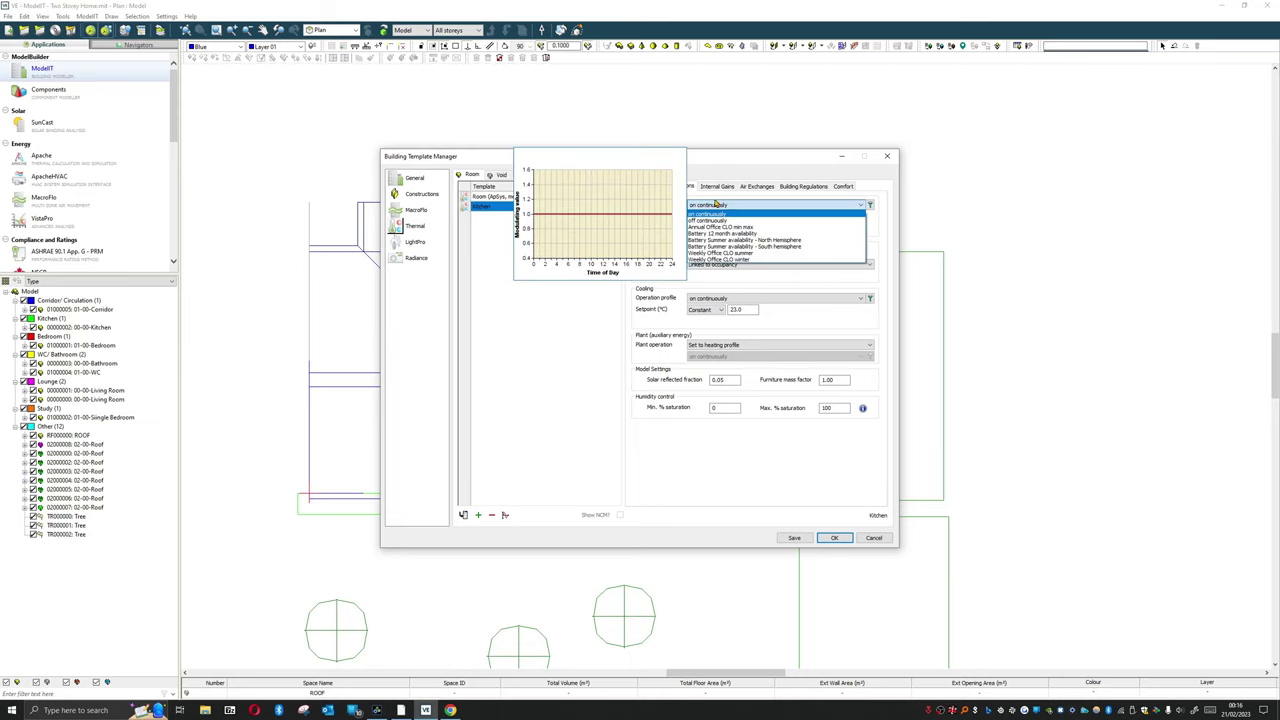
pyautogui.click(755, 205)
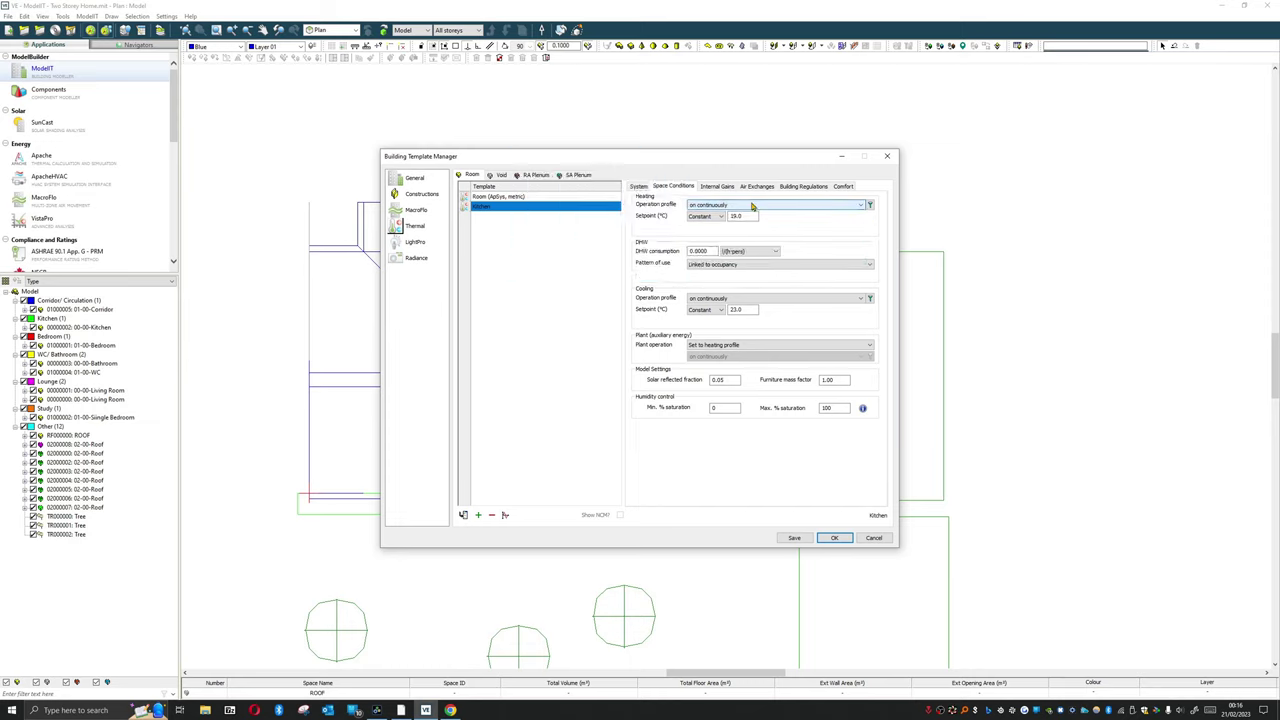
pyautogui.click(753, 205)
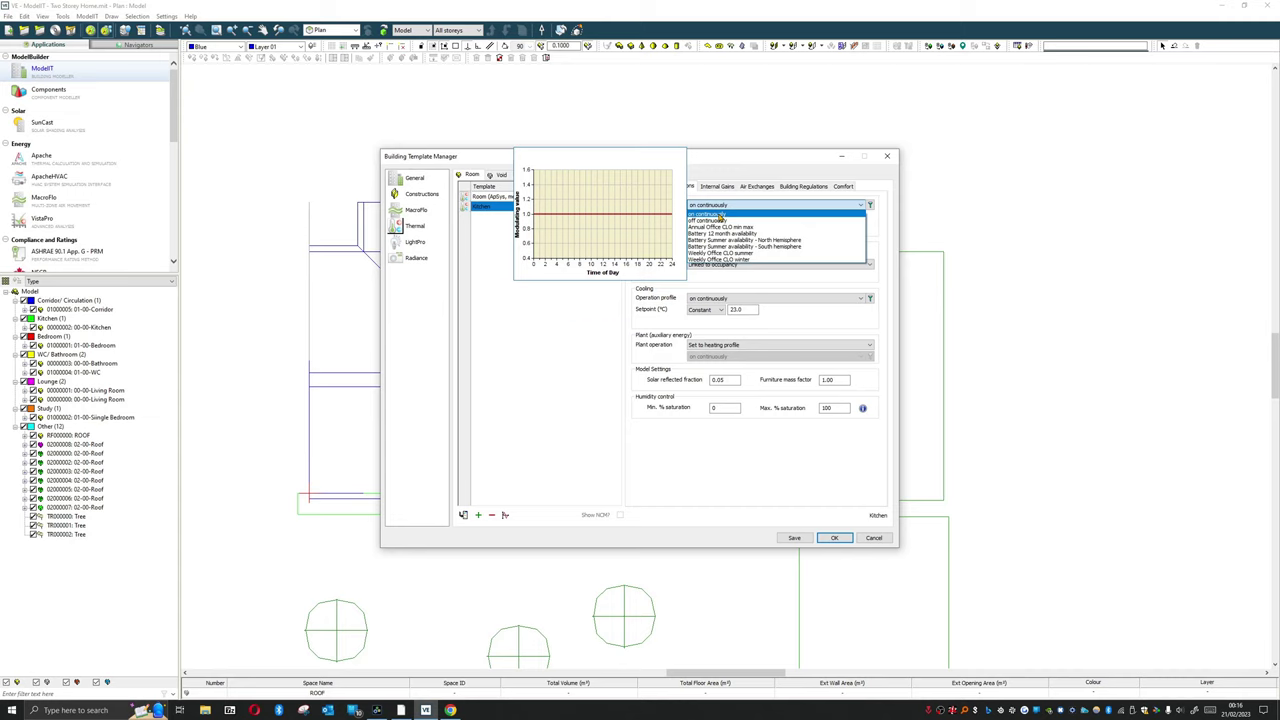
pyautogui.click(720, 215)
pyautogui.doubleClick(737, 216)
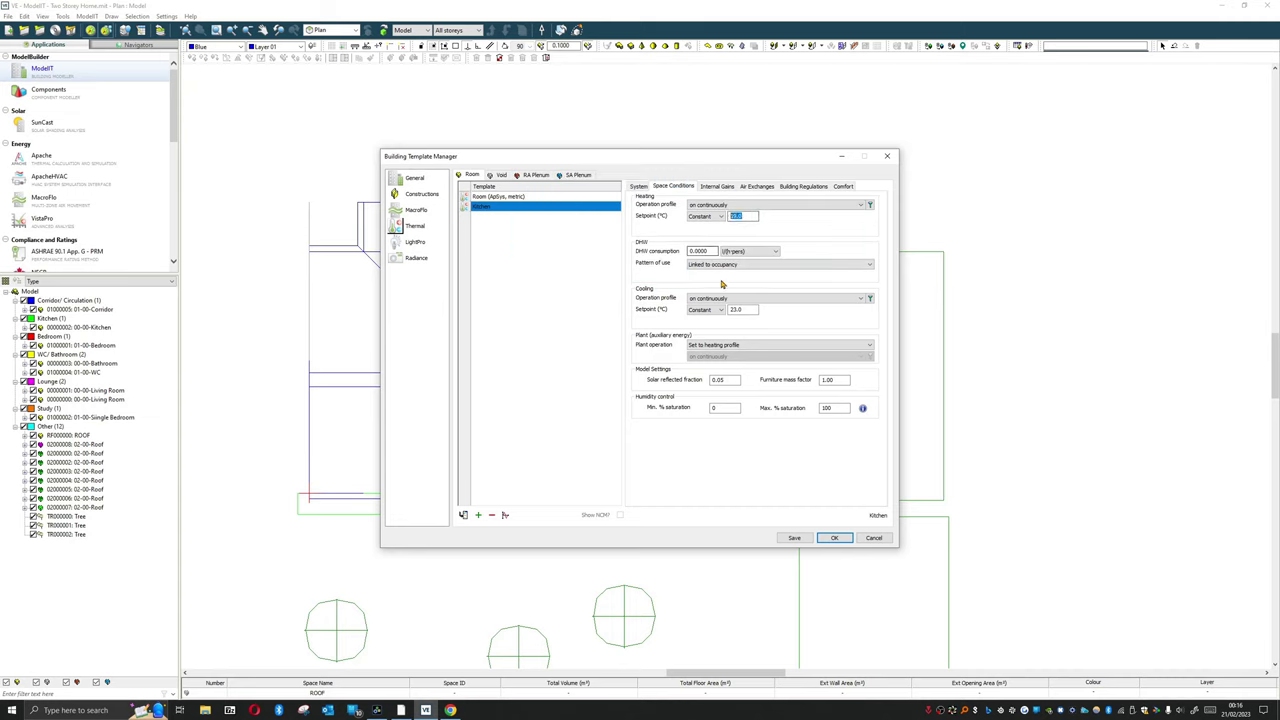
pyautogui.click(742, 206)
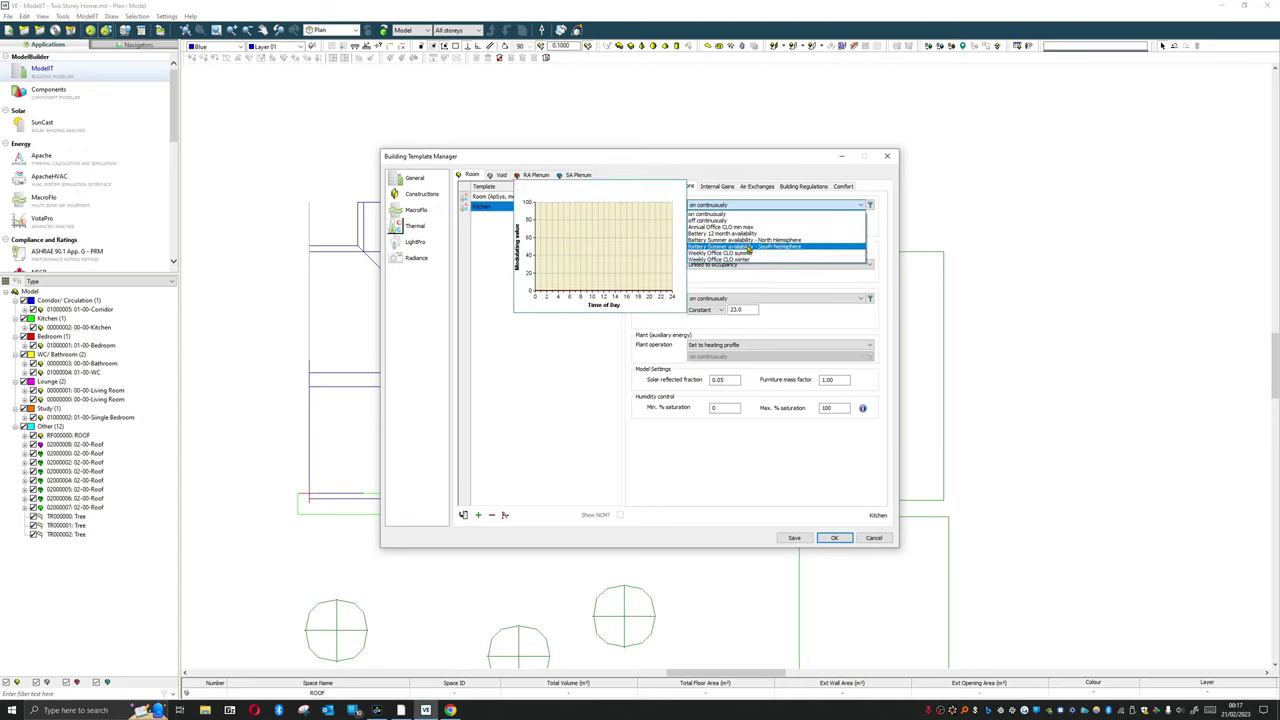
pyautogui.click(752, 214)
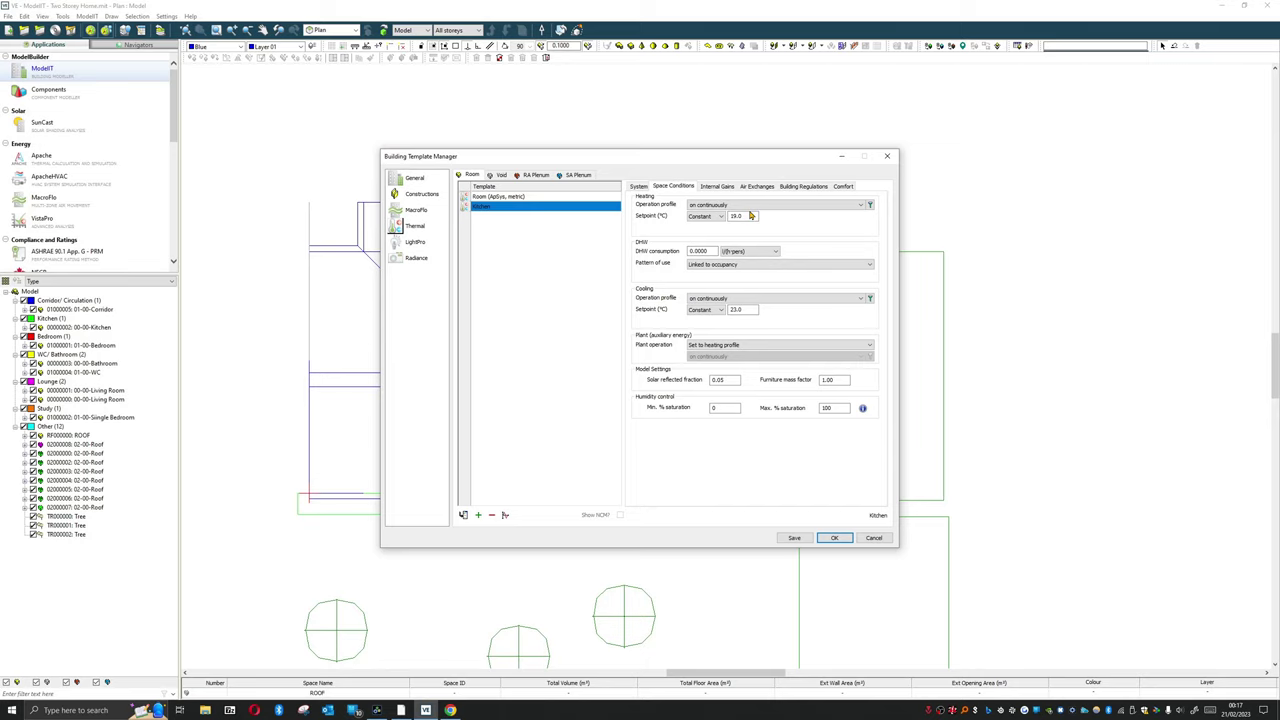
# Change the Kitchen's heating setpoint type to Profile and examine the temperature profiles offered for it
pyautogui.click(708, 216)
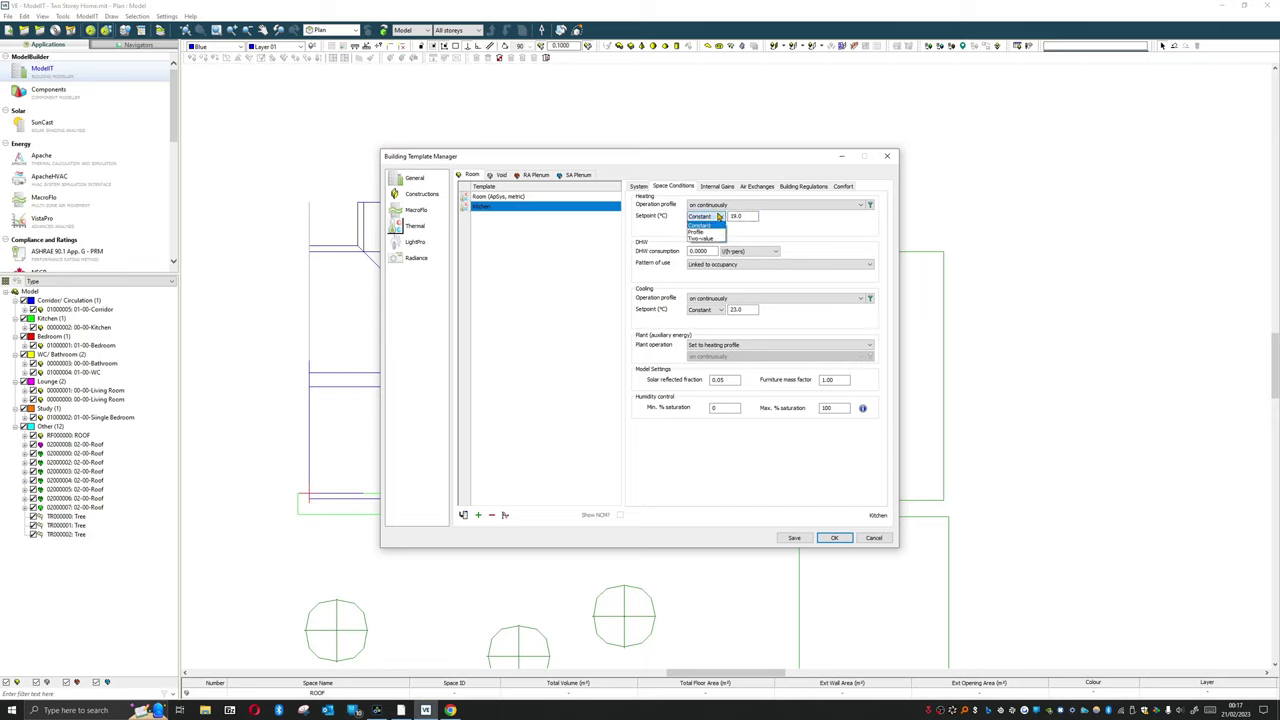
pyautogui.click(725, 206)
pyautogui.click(708, 216)
pyautogui.click(716, 233)
pyautogui.click(744, 229)
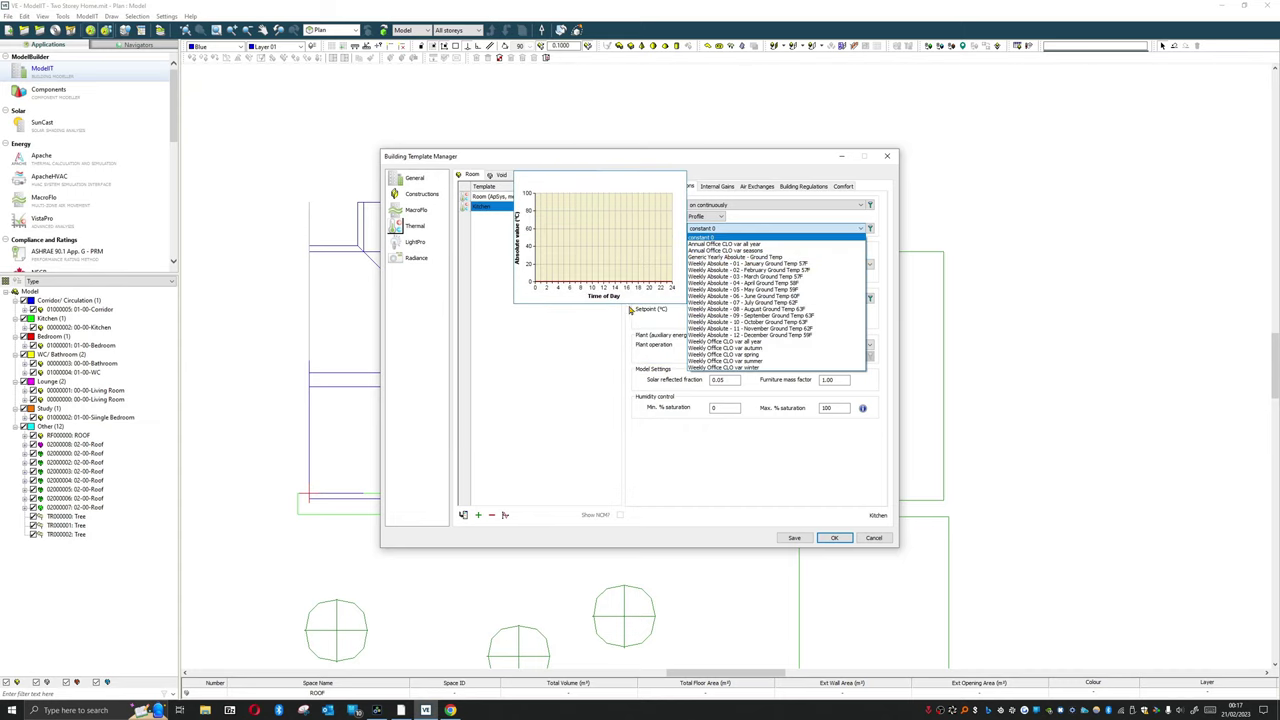
pyautogui.click(632, 343)
# Set the Kitchen's heating setpoint to Two-value with main setpoint 20 °C and setback 16 °C, keeping the System extended hours profile
pyautogui.click(716, 216)
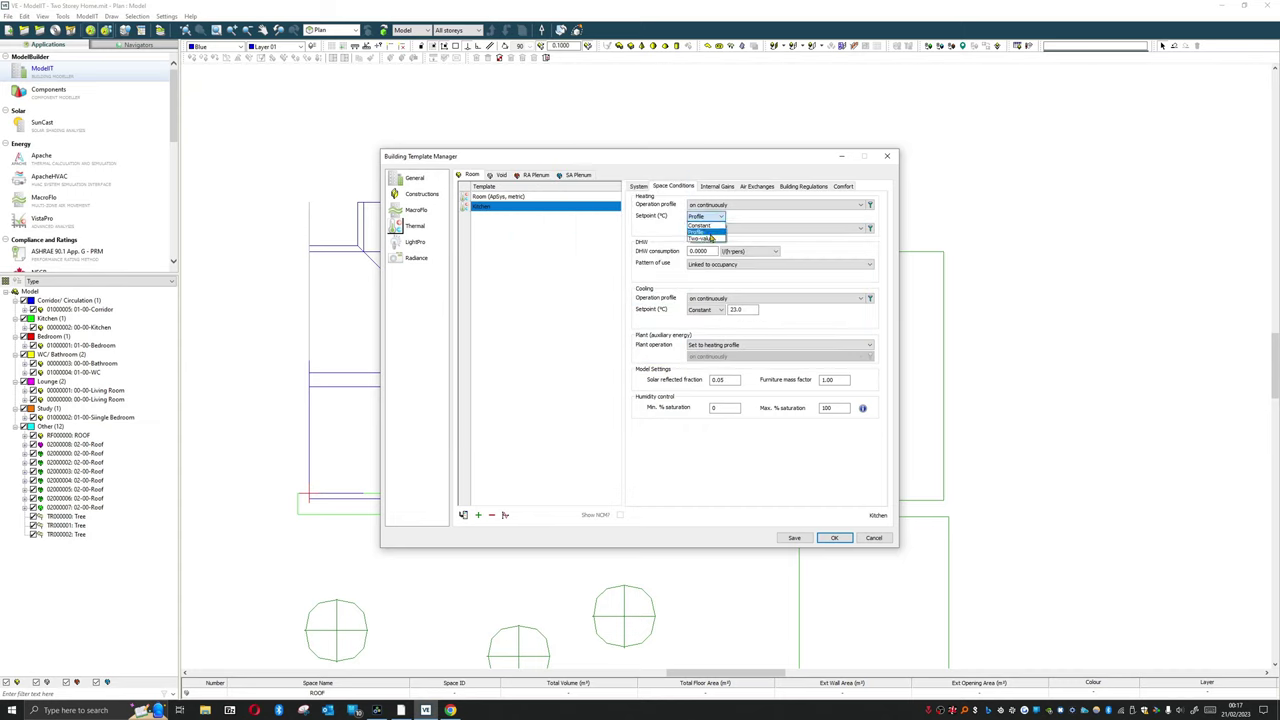
pyautogui.click(708, 239)
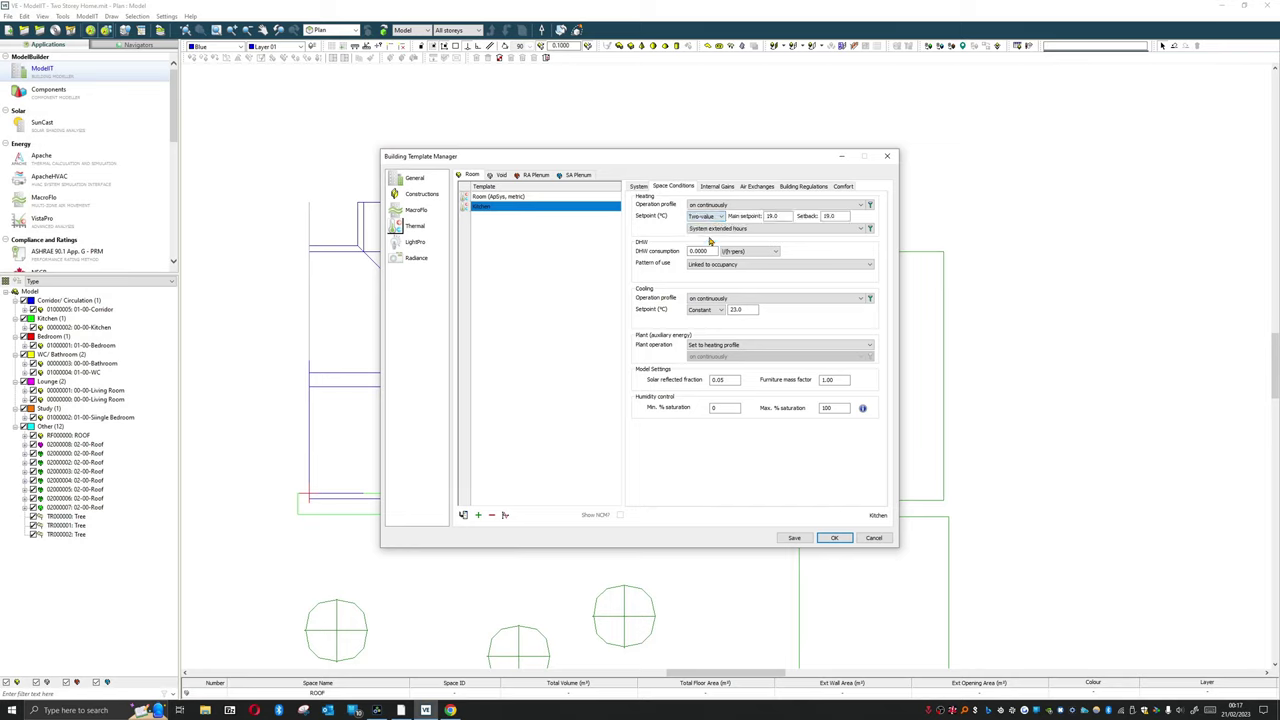
pyautogui.doubleClick(772, 216)
pyautogui.write('21')
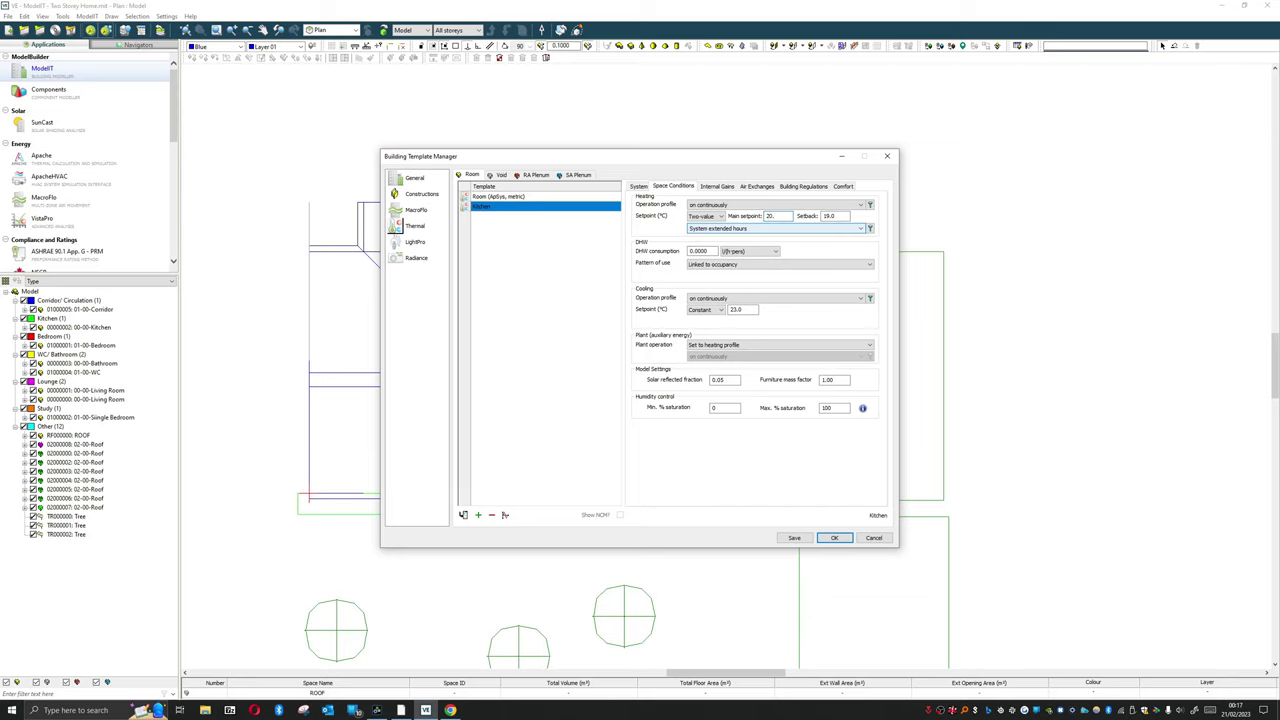
pyautogui.press('Tab')
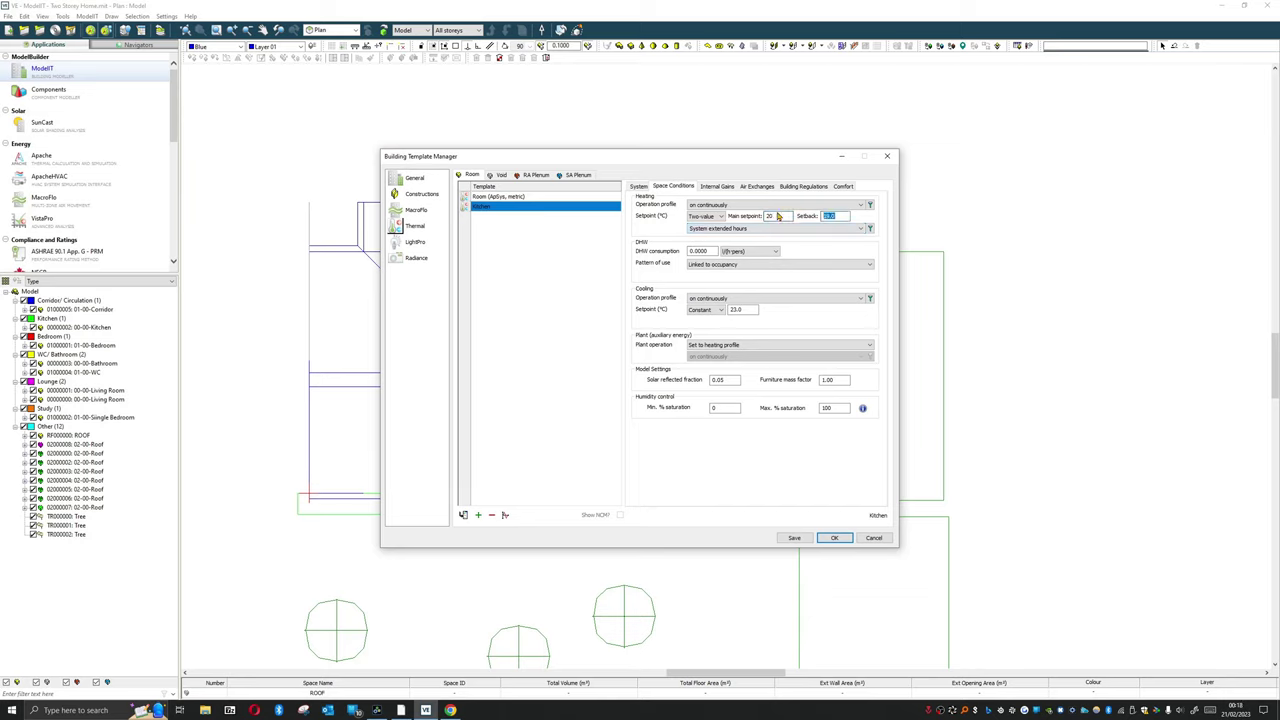
pyautogui.write('16')
pyautogui.click(748, 228)
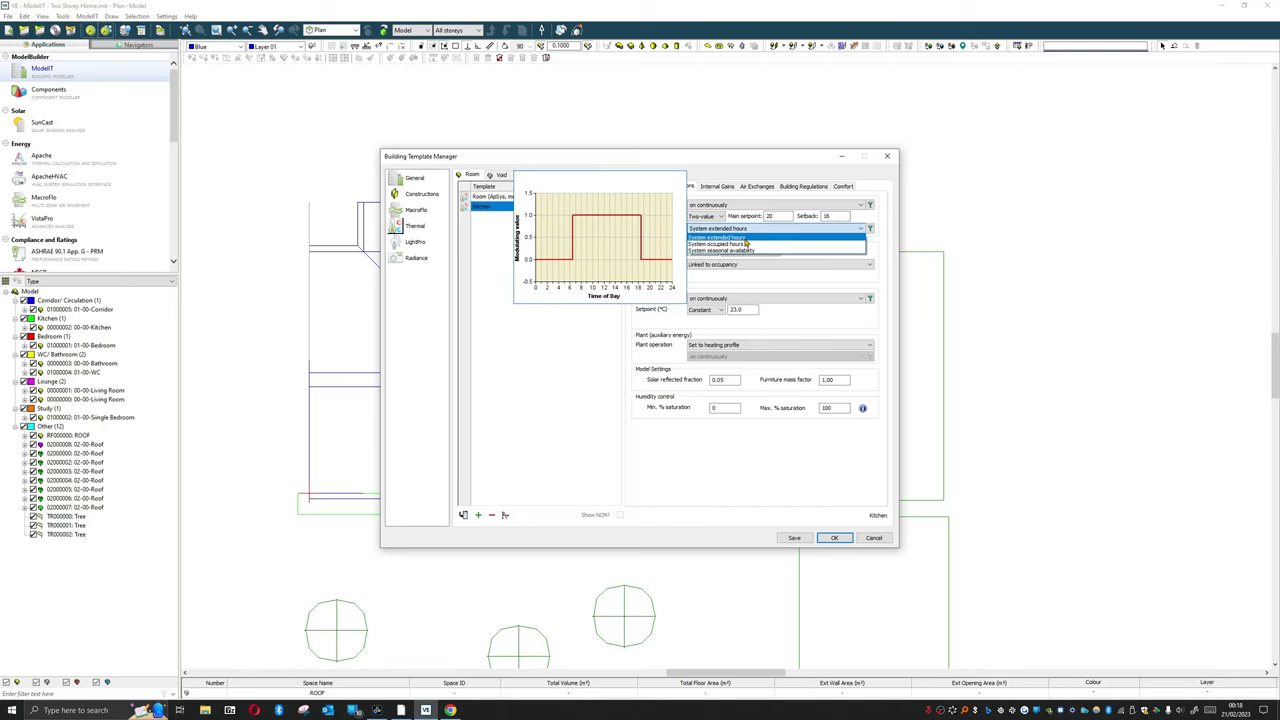
pyautogui.click(846, 197)
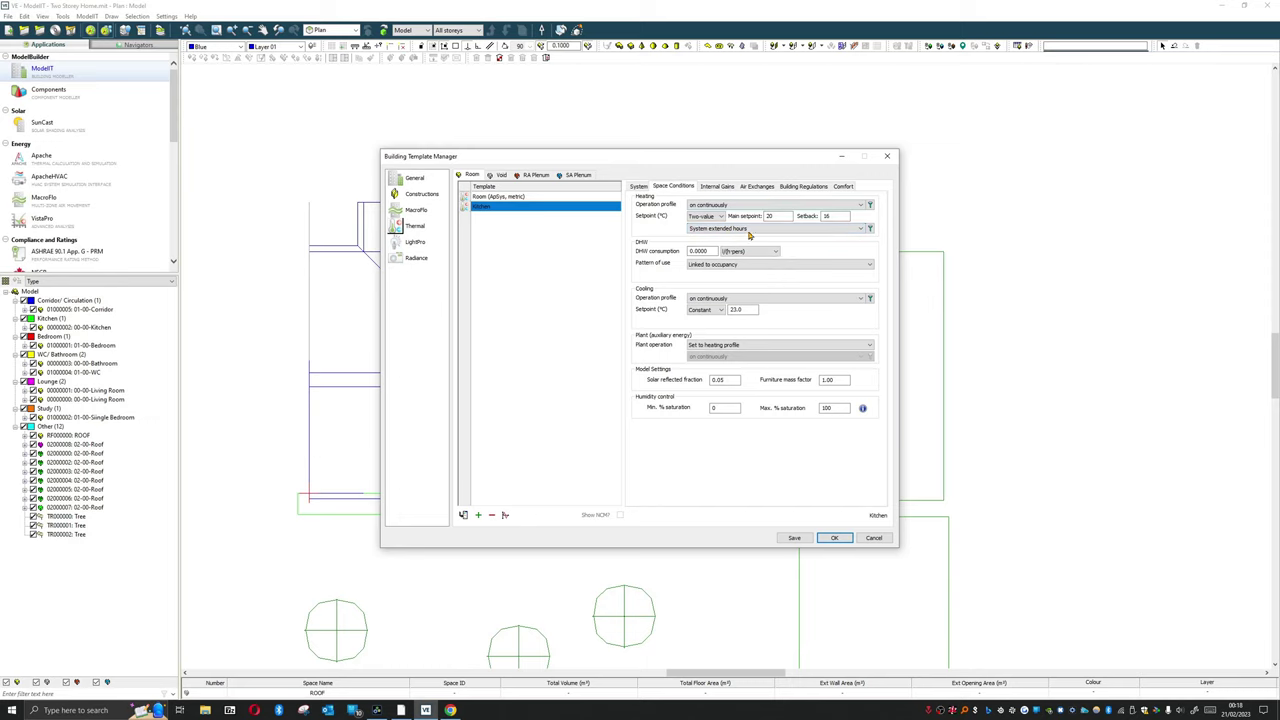
# Return the Kitchen's heating setpoint type from Two-value to Constant
pyautogui.click(712, 216)
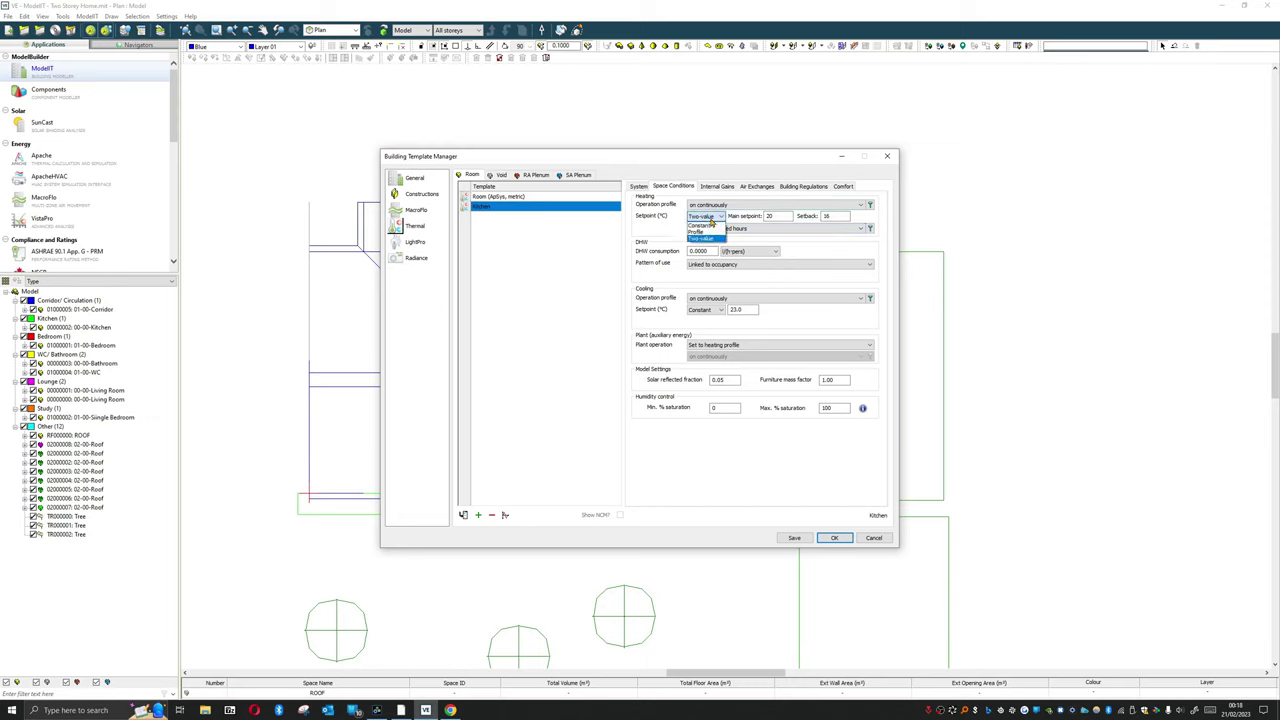
pyautogui.click(763, 217)
pyautogui.hotkey('alt', 'Down')
pyautogui.press('Up')
pyautogui.press('Return')
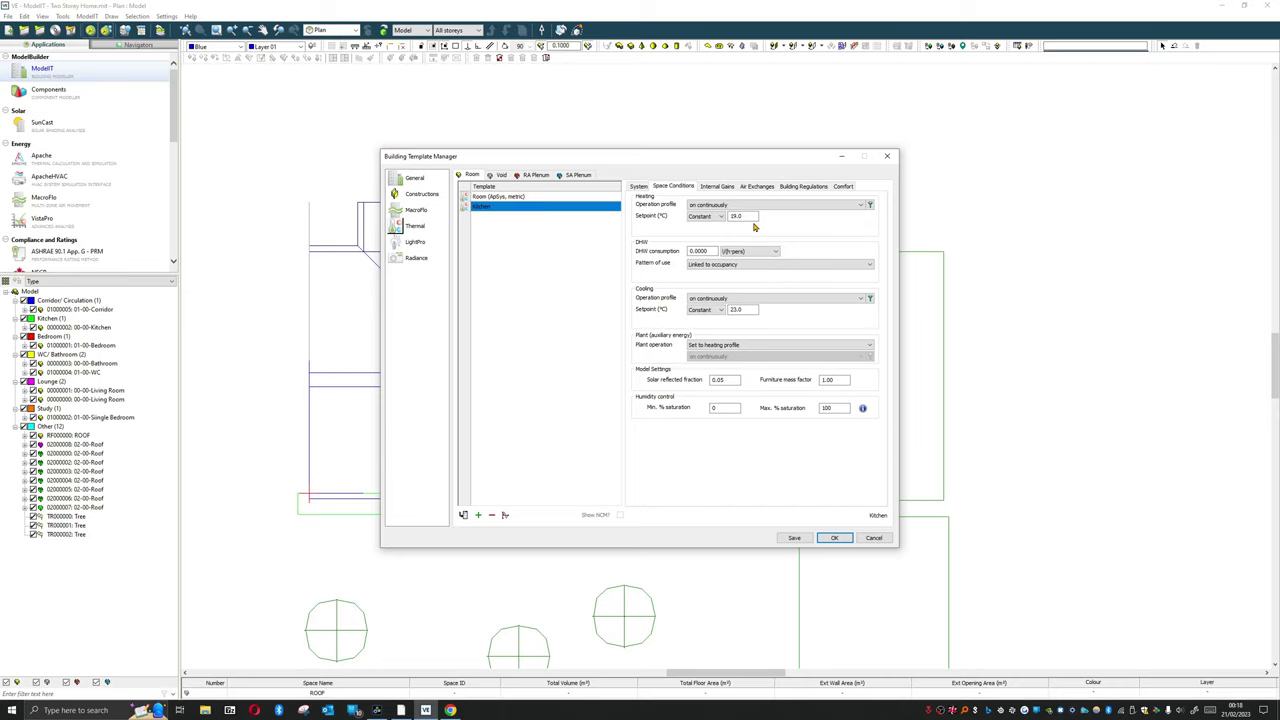
# Examine the unit options for the Kitchen's DHW consumption
pyautogui.click(751, 250)
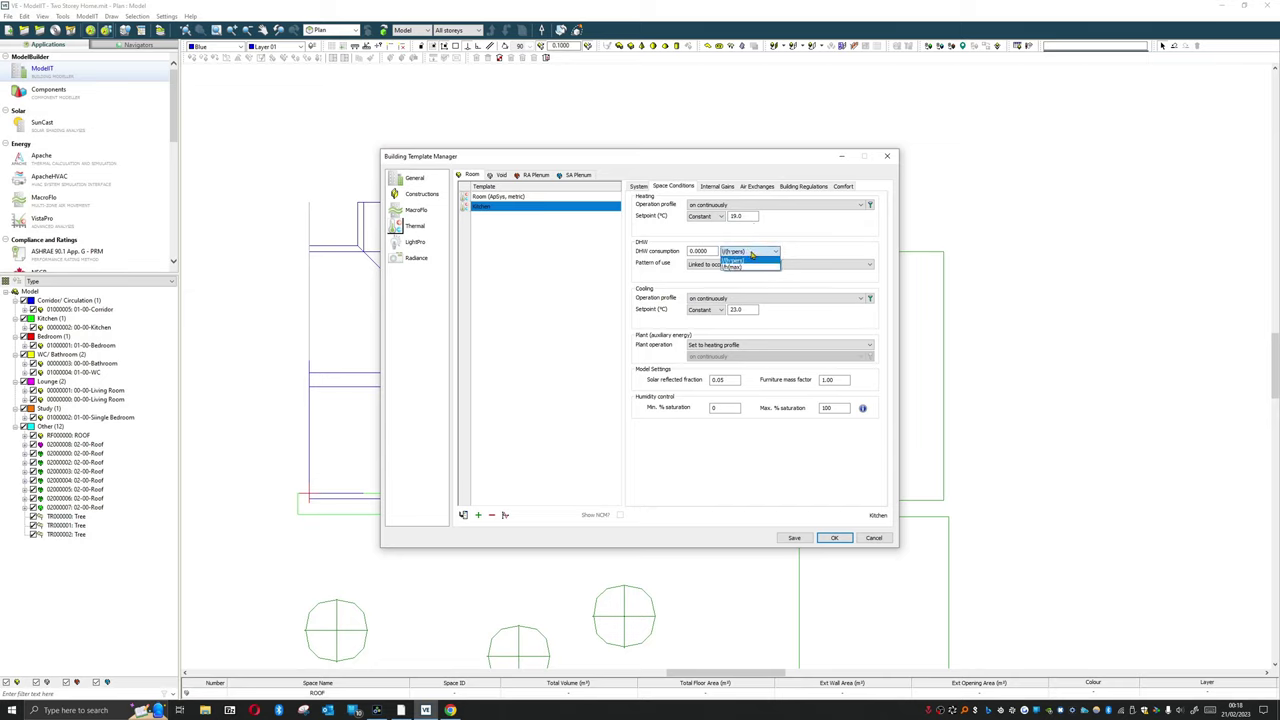
pyautogui.click(751, 252)
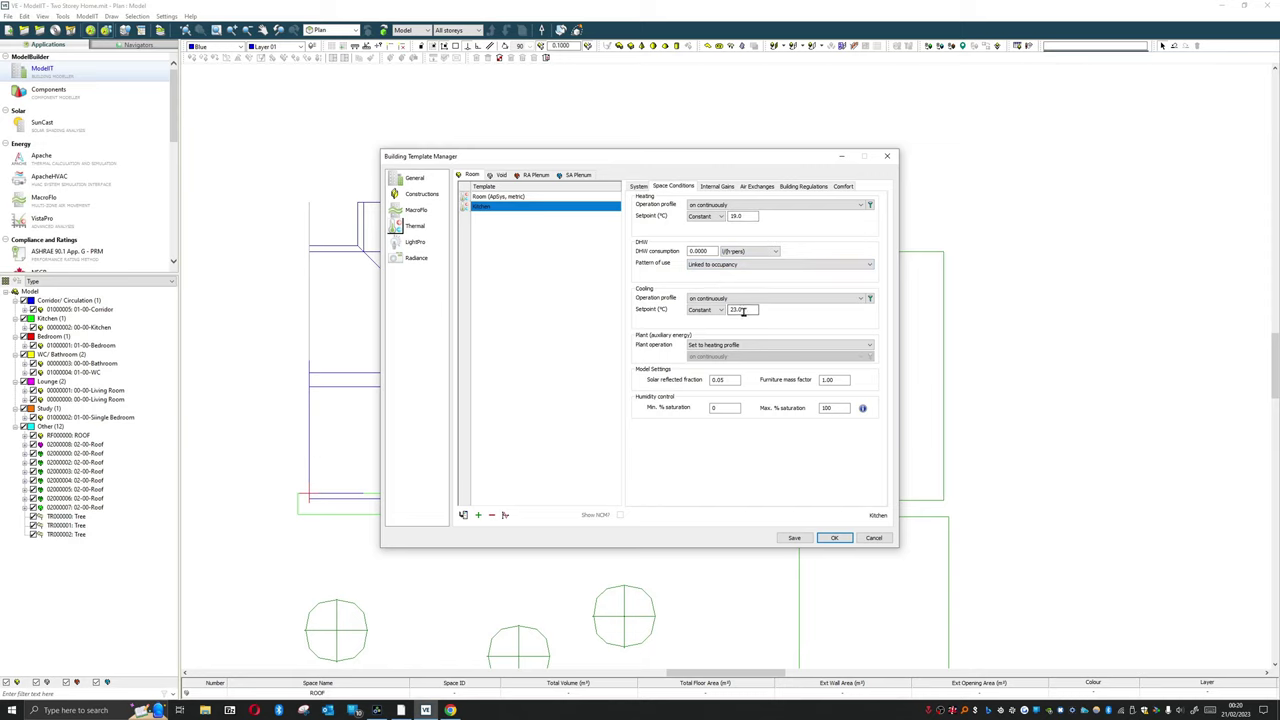
# Try a constant cooling setpoint of 18 °C for the Kitchen, then restore it to 23 °C
pyautogui.doubleClick(751, 310)
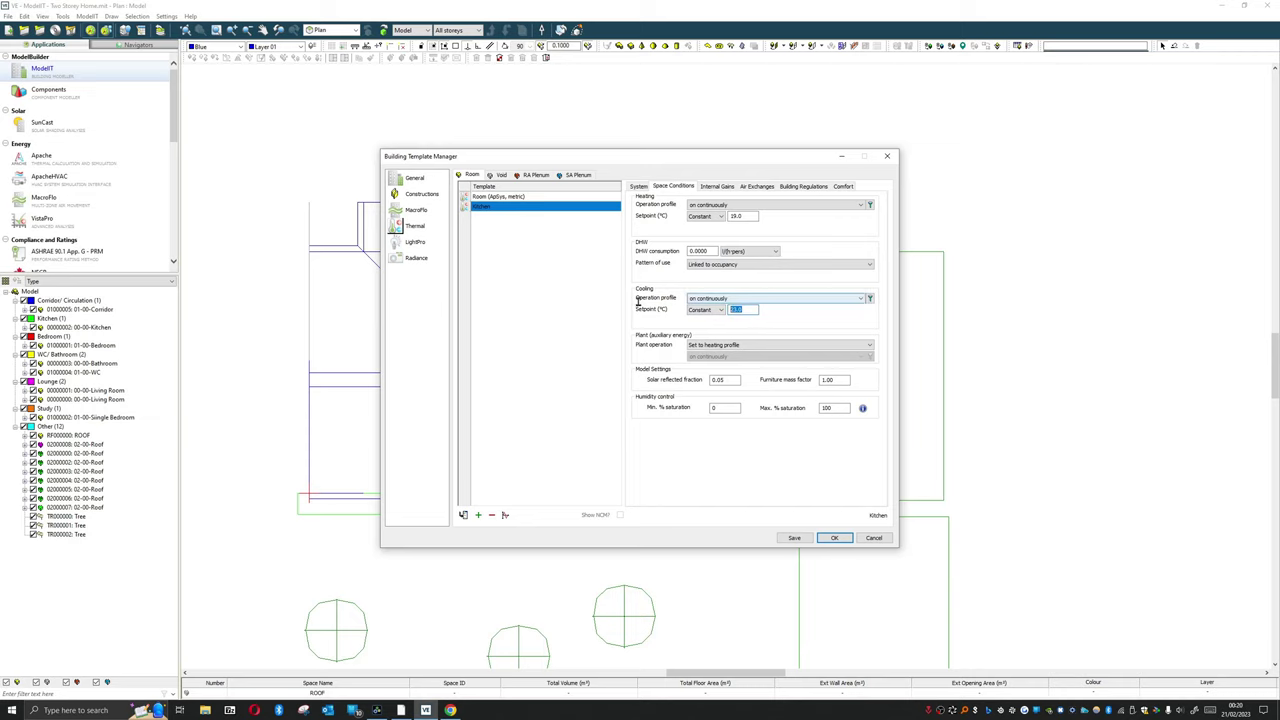
pyautogui.write('18')
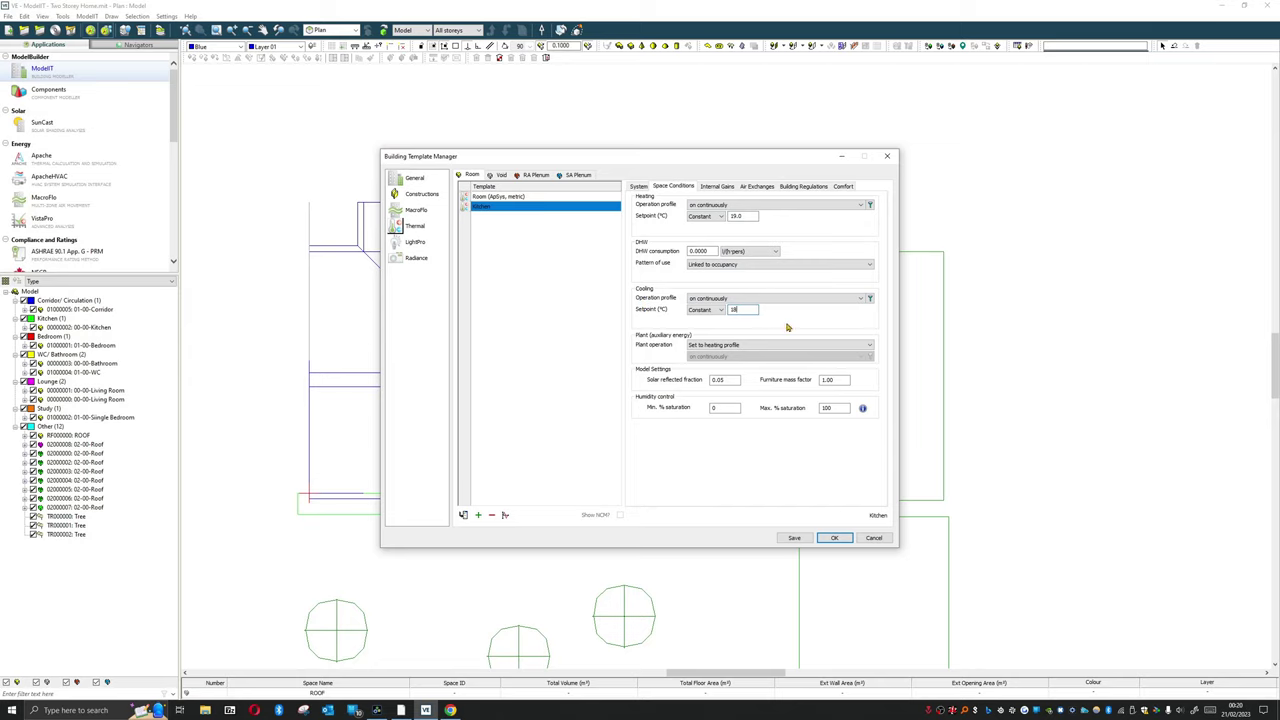
pyautogui.doubleClick(737, 309)
pyautogui.write('23')
# Set the Kitchen's cooling operation profile to off continuously and keep plant operation on Set to heating profile
pyautogui.click(646, 188)
pyautogui.moveTo(757, 218); pyautogui.dragTo(666, 224)
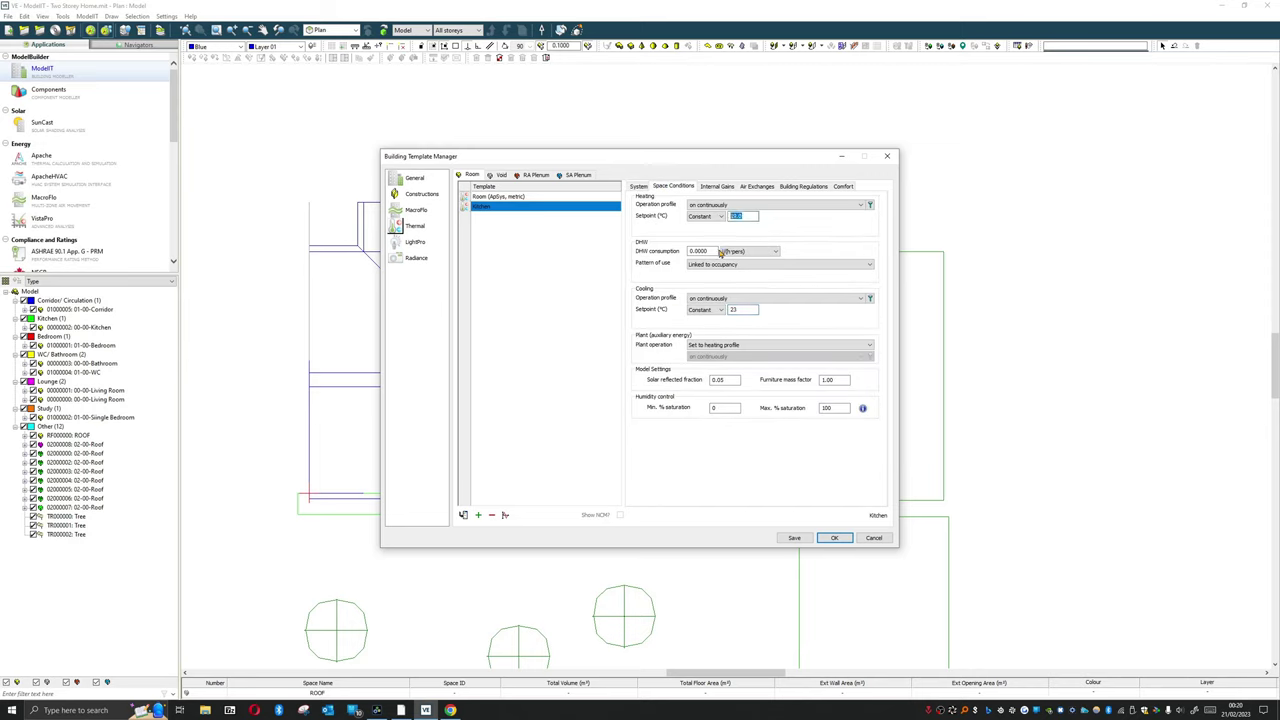
pyautogui.click(755, 298)
pyautogui.click(718, 315)
pyautogui.click(710, 346)
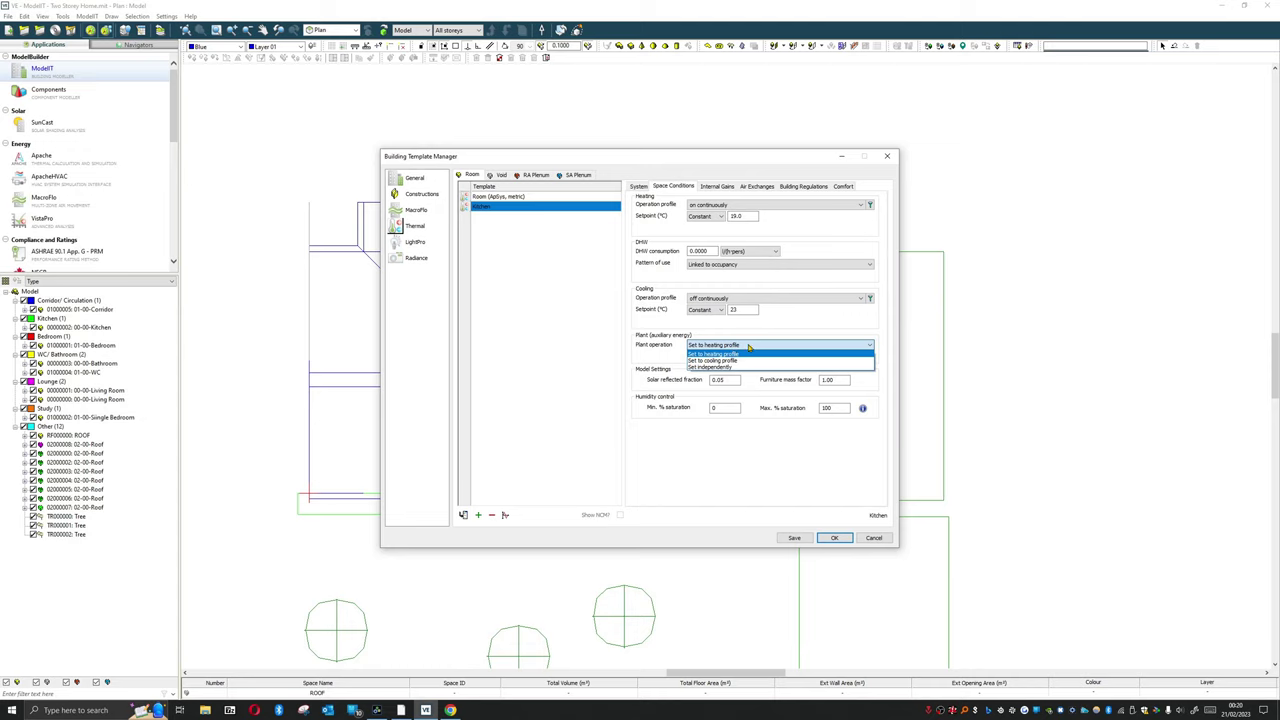
pyautogui.click(753, 336)
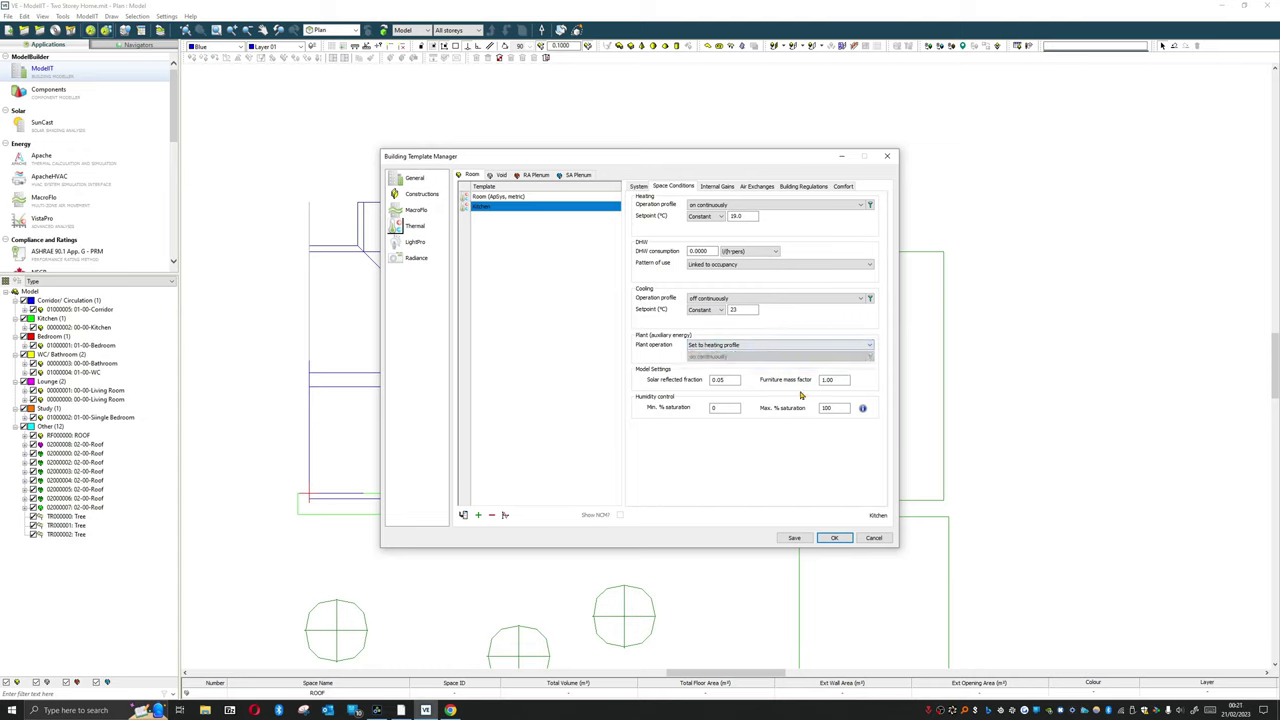
# Examine the Kitchen's solar reflected fraction and furniture mass factor in the model settings
pyautogui.click(738, 382)
pyautogui.moveTo(730, 381); pyautogui.dragTo(712, 381)
pyautogui.click(836, 380)
pyautogui.doubleClick(720, 380)
pyautogui.doubleClick(830, 380)
pyautogui.click(834, 382)
pyautogui.doubleClick(824, 376)
# Examine the Kitchen's minimum and maximum percentage saturation and read the humidification control information
pyautogui.click(716, 406)
pyautogui.press('Tab')
pyautogui.hotkey('shift', 'Tab')
pyautogui.moveTo(862, 411)
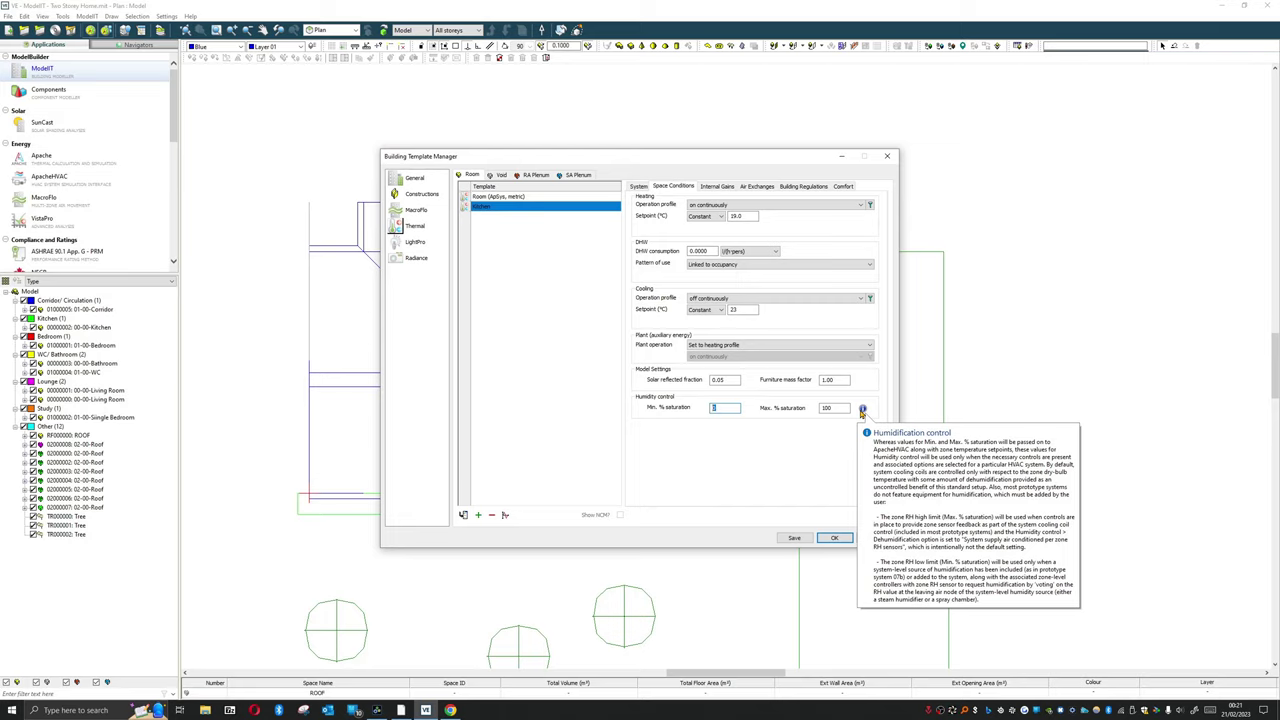
pyautogui.press('Tab')
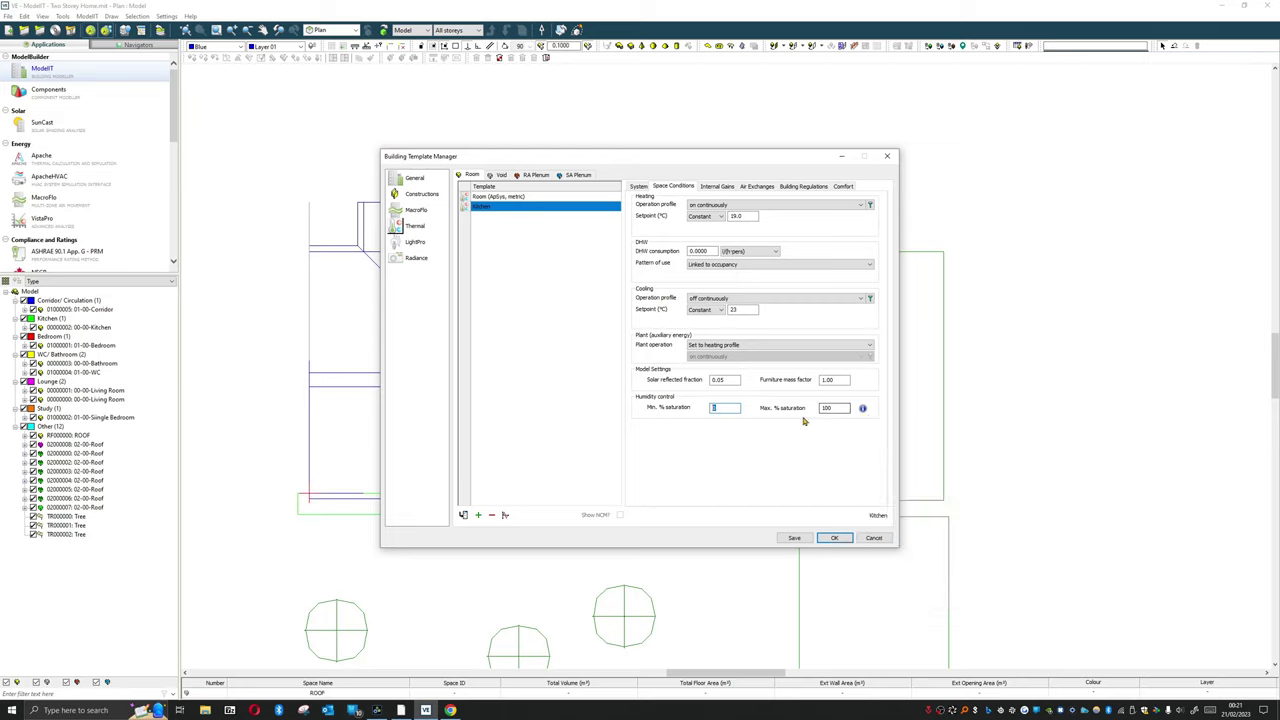
pyautogui.hotkey('shift', 'Tab')
pyautogui.press('Tab')
pyautogui.click(732, 408)
pyautogui.click(832, 410)
pyautogui.click(723, 408)
# Open the Kitchen template's internal gains settings
pyautogui.click(712, 186)
pyautogui.click(662, 186)
pyautogui.click(731, 187)
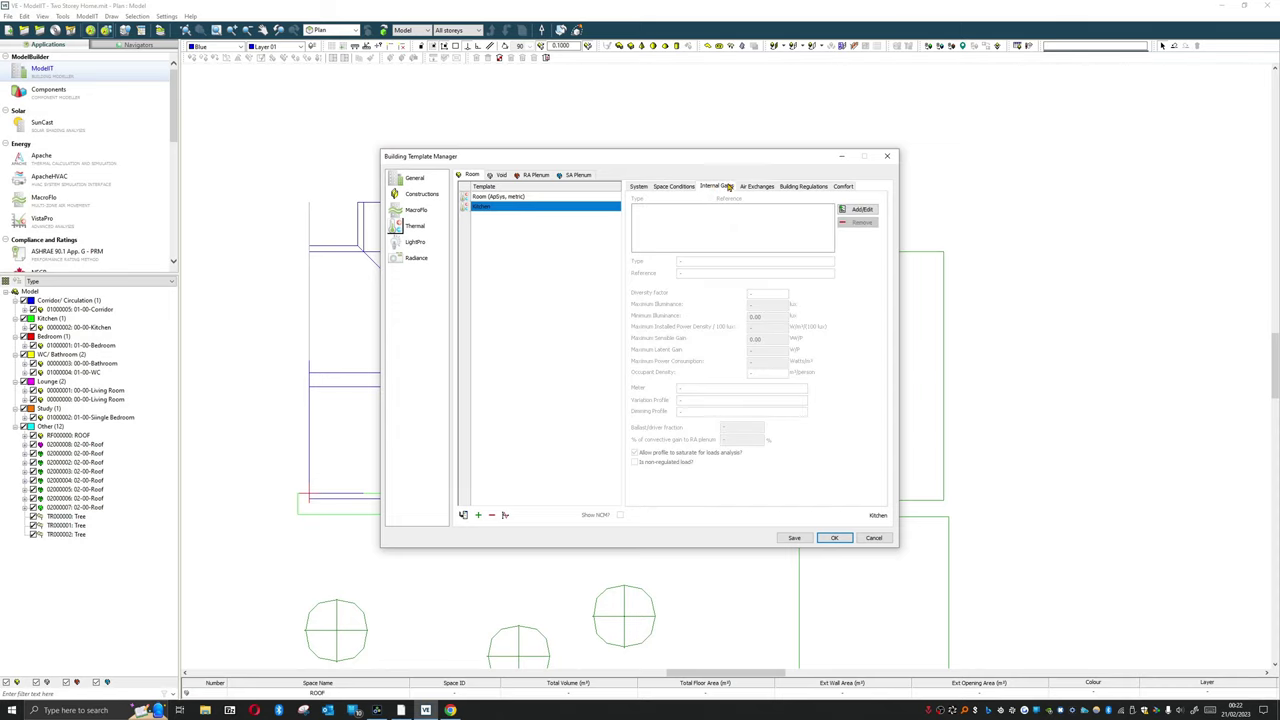
# Review the Kitchen template's air exchange and building regulations settings, and open its internal gains for editing
pyautogui.click(767, 189)
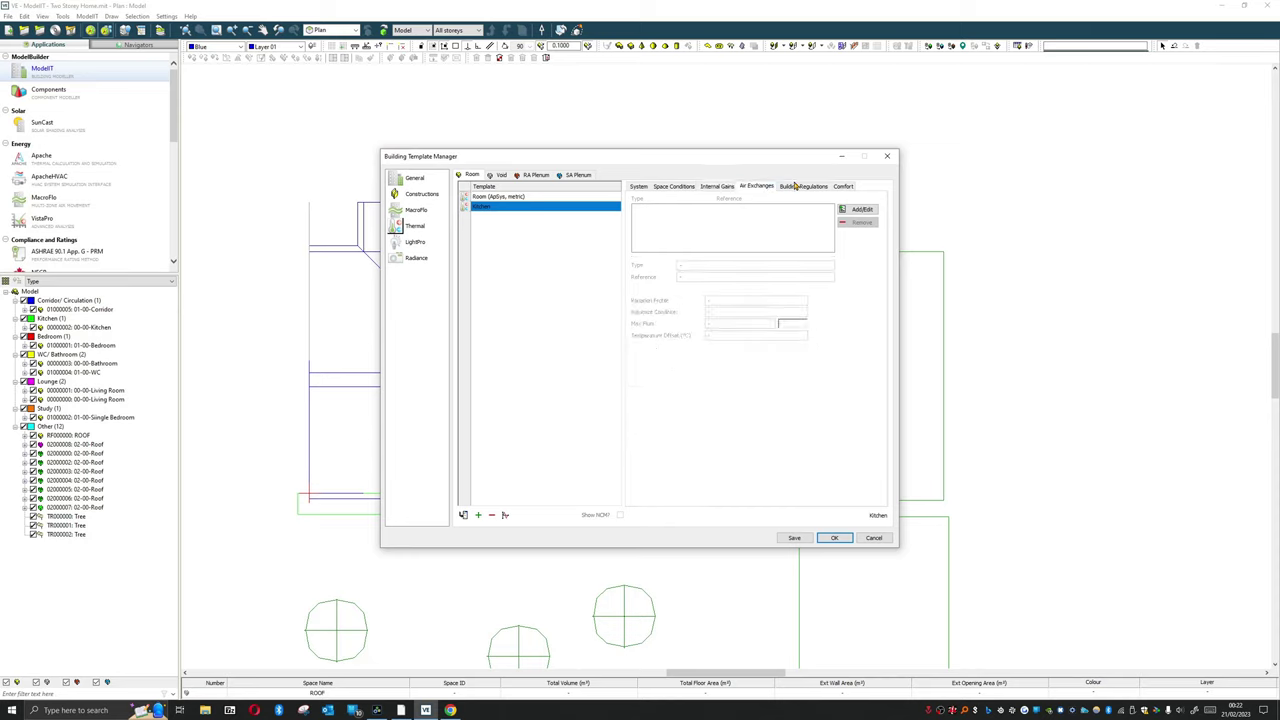
pyautogui.click(795, 186)
pyautogui.click(772, 188)
pyautogui.click(731, 187)
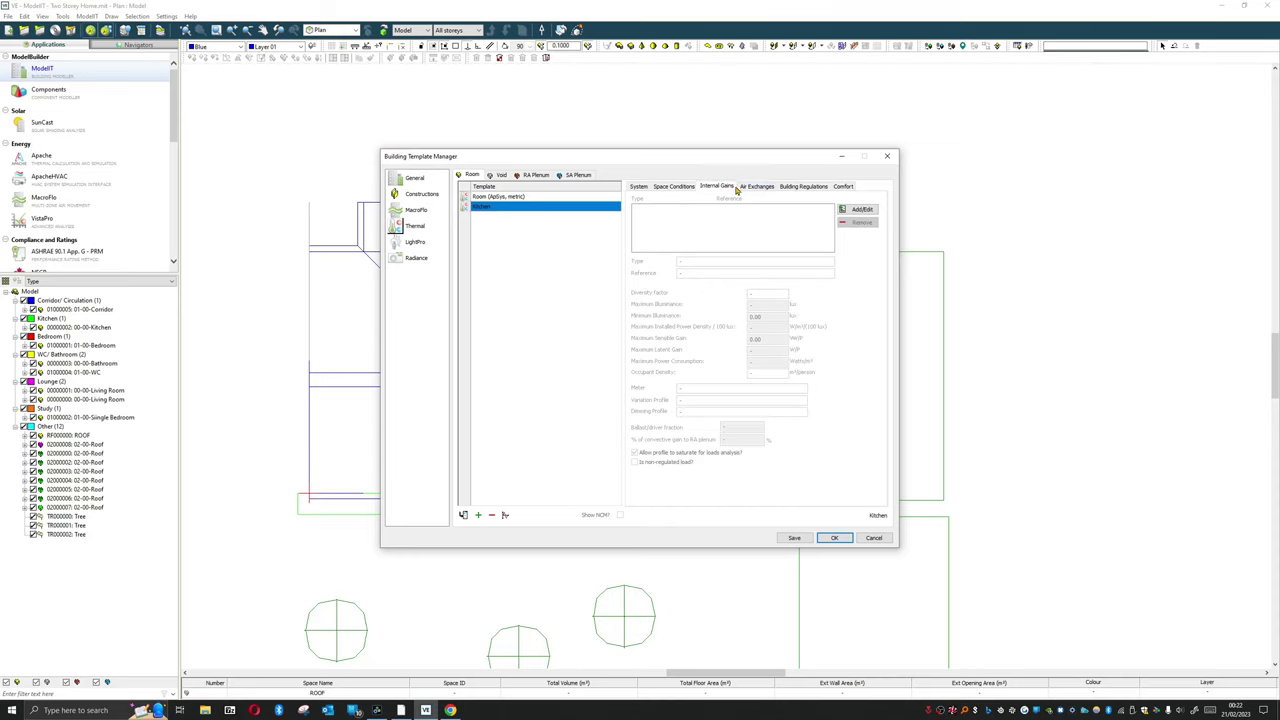
pyautogui.click(737, 189)
pyautogui.click(711, 189)
pyautogui.click(752, 188)
pyautogui.click(748, 185)
pyautogui.click(858, 209)
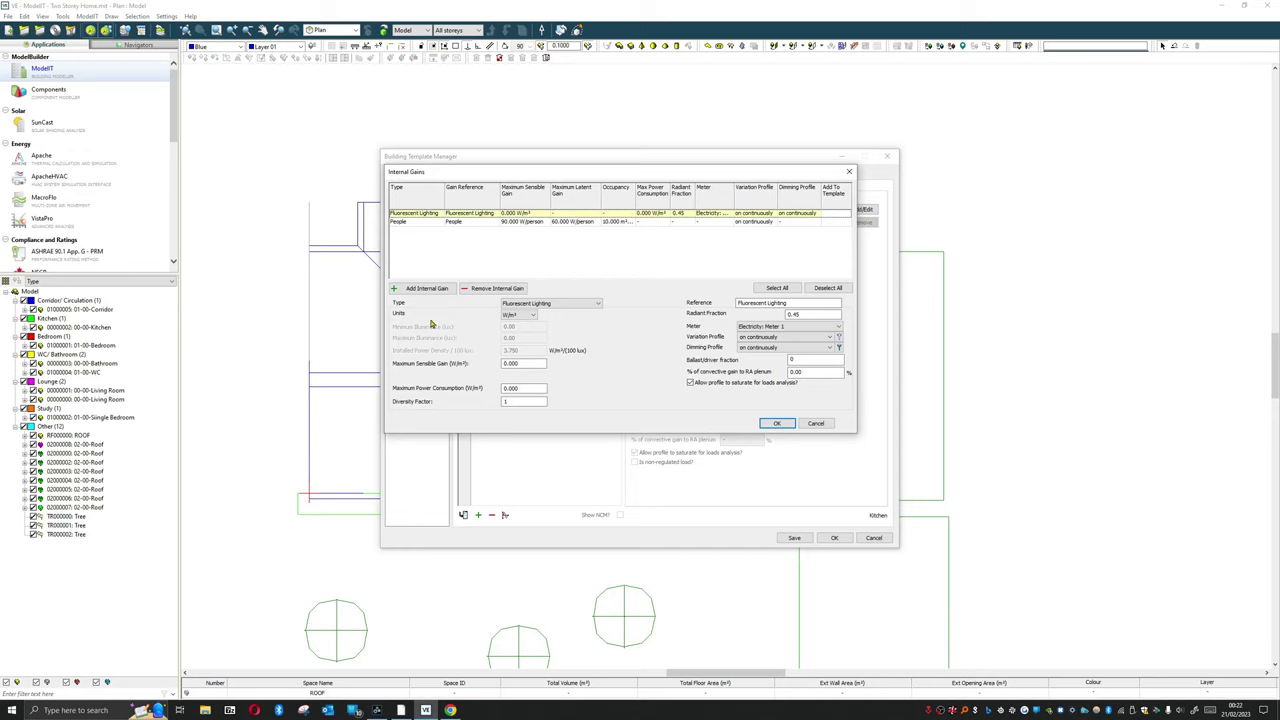
pyautogui.click(837, 222)
pyautogui.click(837, 213)
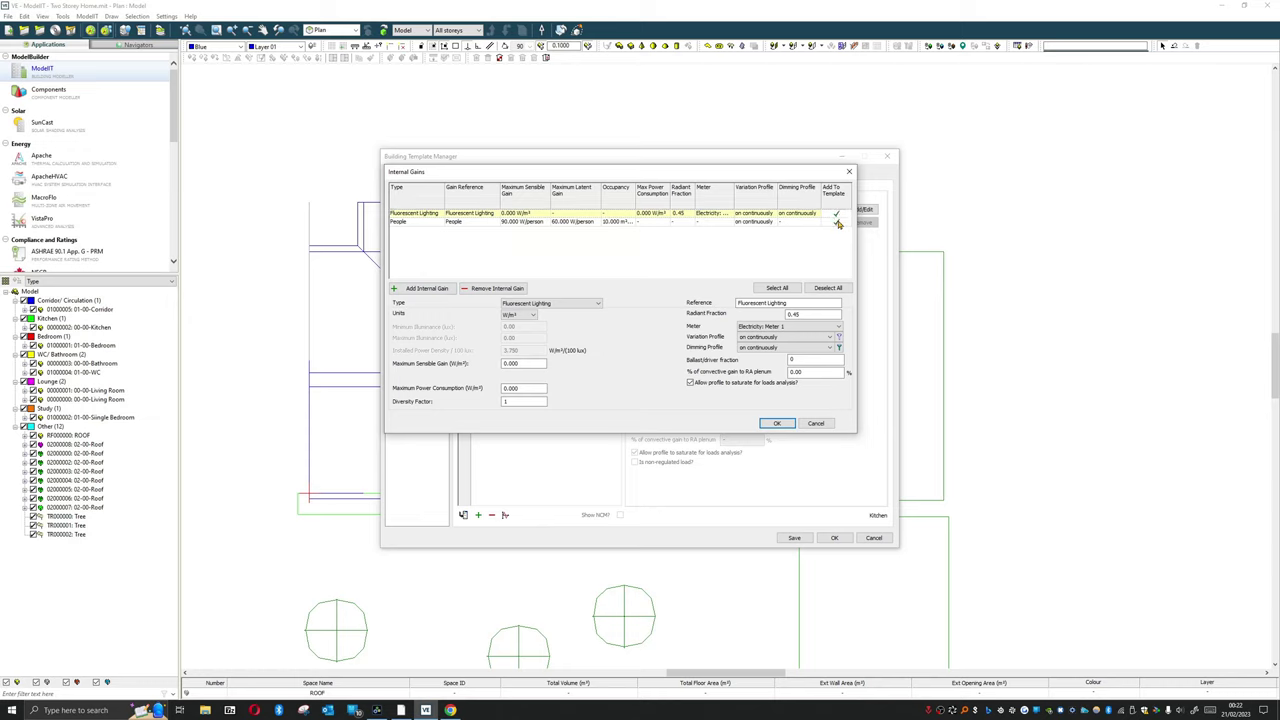
pyautogui.click(838, 213)
pyautogui.click(838, 222)
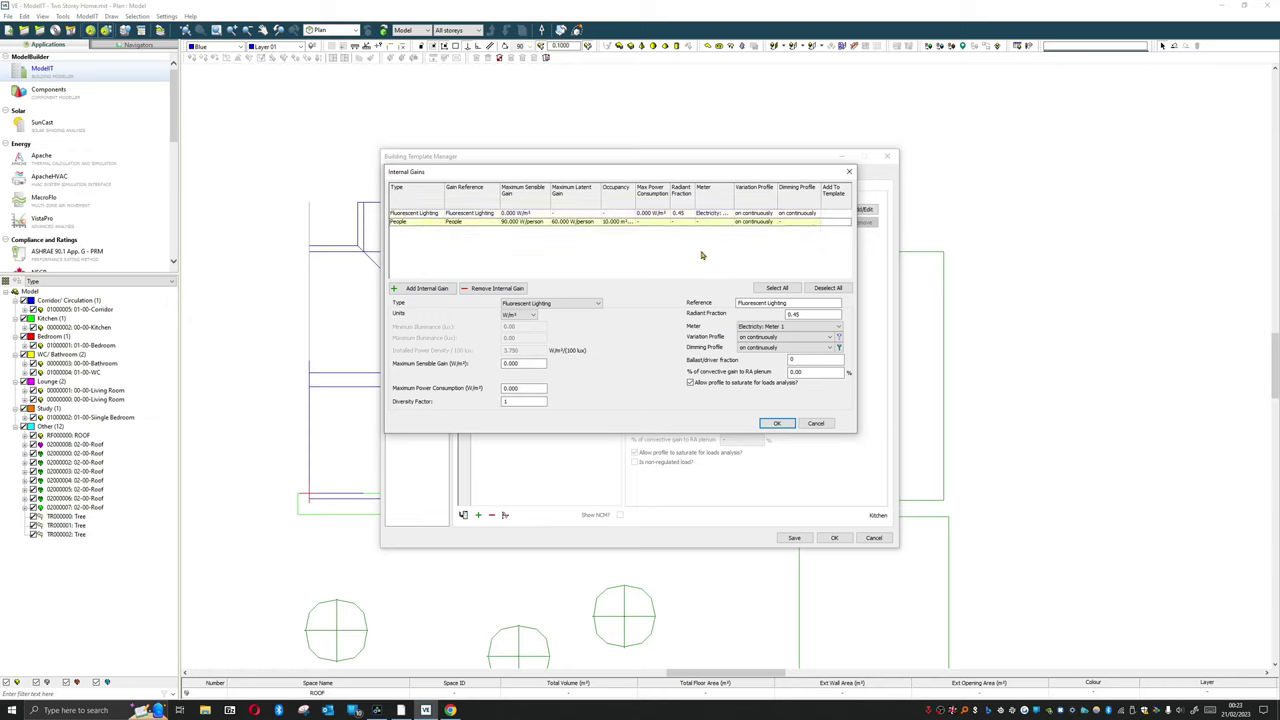
# Add an internal gain with the reference Kitchen Lighting and change its type to General Lighting
pyautogui.click(434, 290)
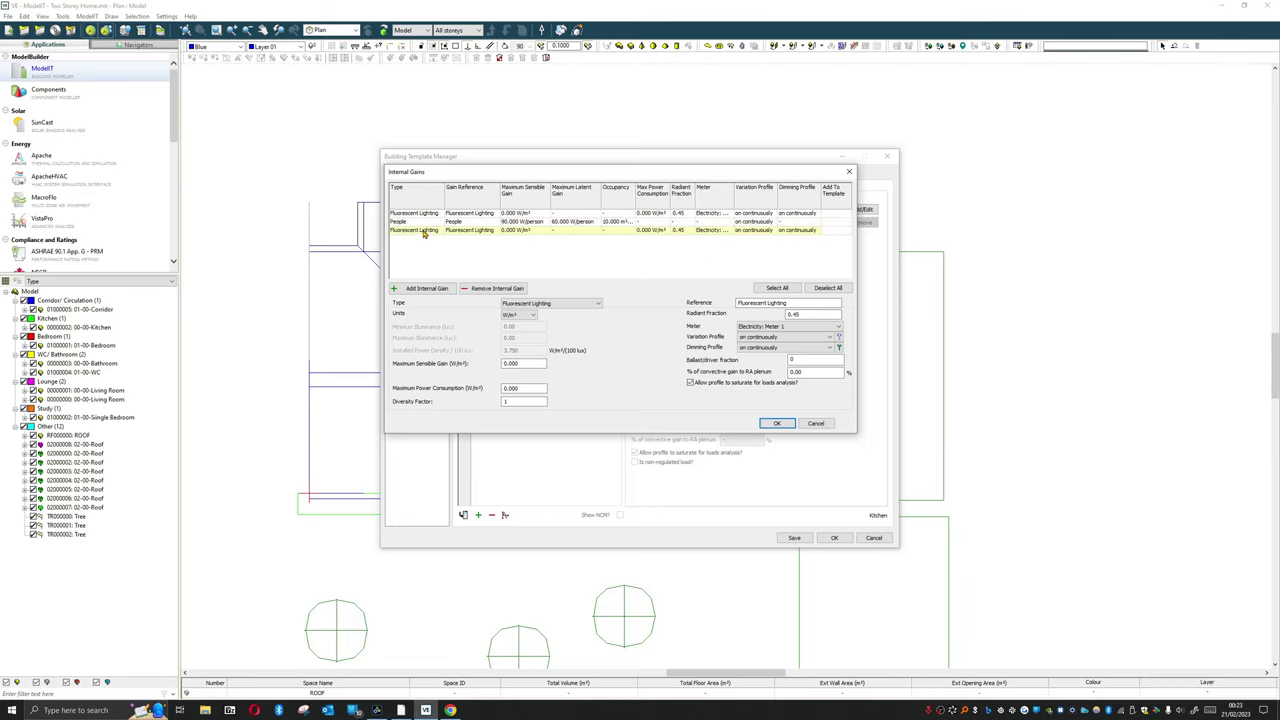
pyautogui.doubleClick(776, 302)
pyautogui.write('Kitchen Lighting')
pyautogui.click(520, 304)
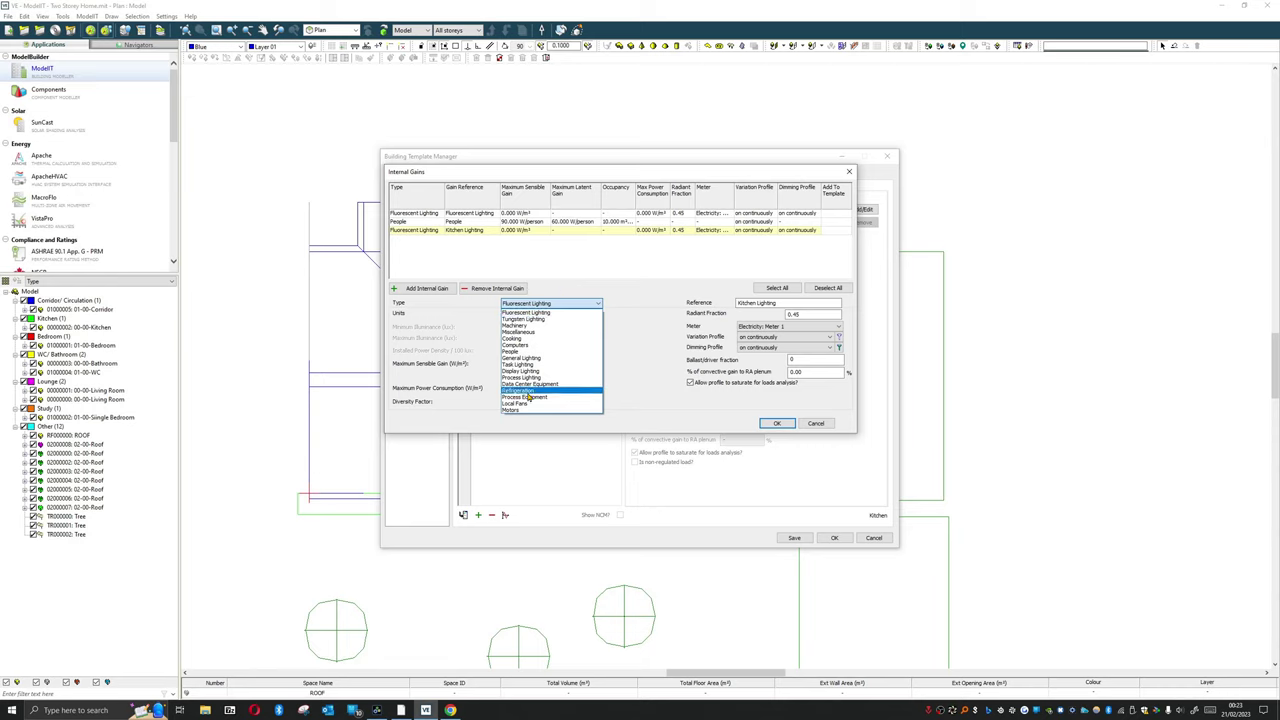
pyautogui.click(538, 360)
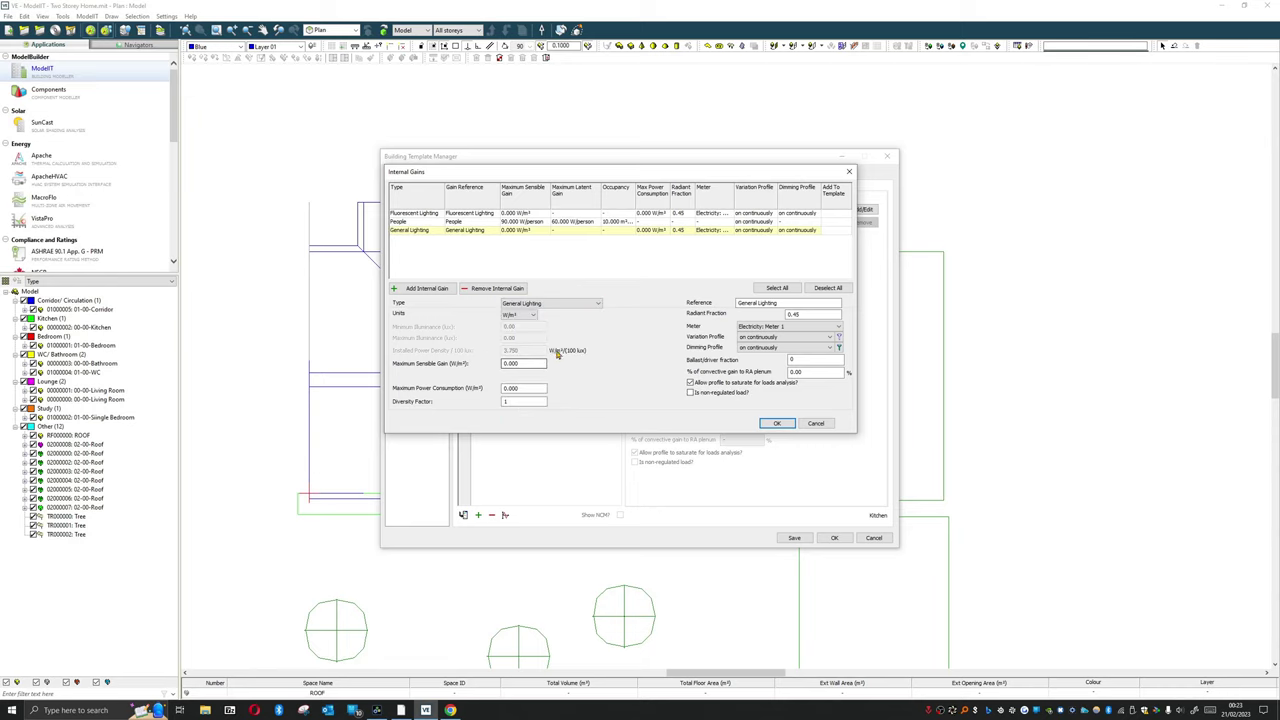
# Set the general lighting's maximum sensible gain to 10 W/m², keeping the W/m² units and a diversity factor of 1
pyautogui.click(525, 315)
pyautogui.click(523, 322)
pyautogui.moveTo(540, 362); pyautogui.dragTo(423, 358)
pyautogui.write('10')
pyautogui.press('Tab')
pyautogui.click(526, 401)
pyautogui.click(534, 314)
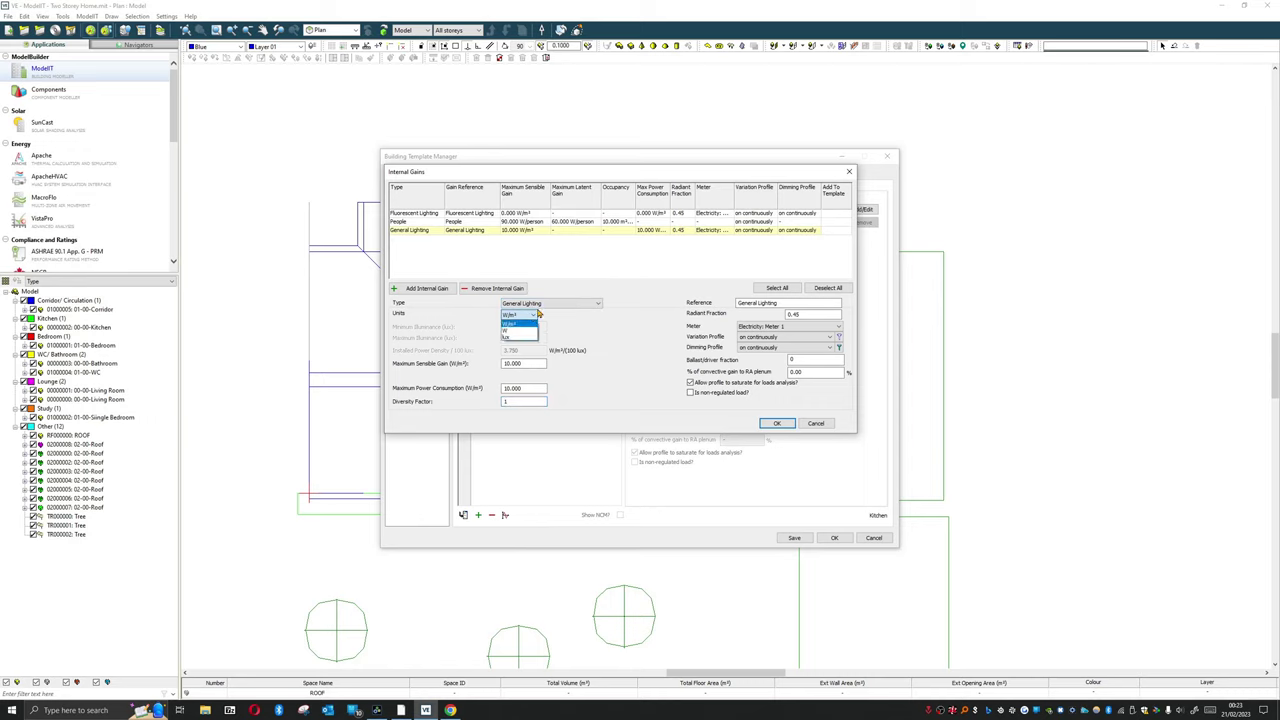
pyautogui.click(576, 313)
pyautogui.click(536, 402)
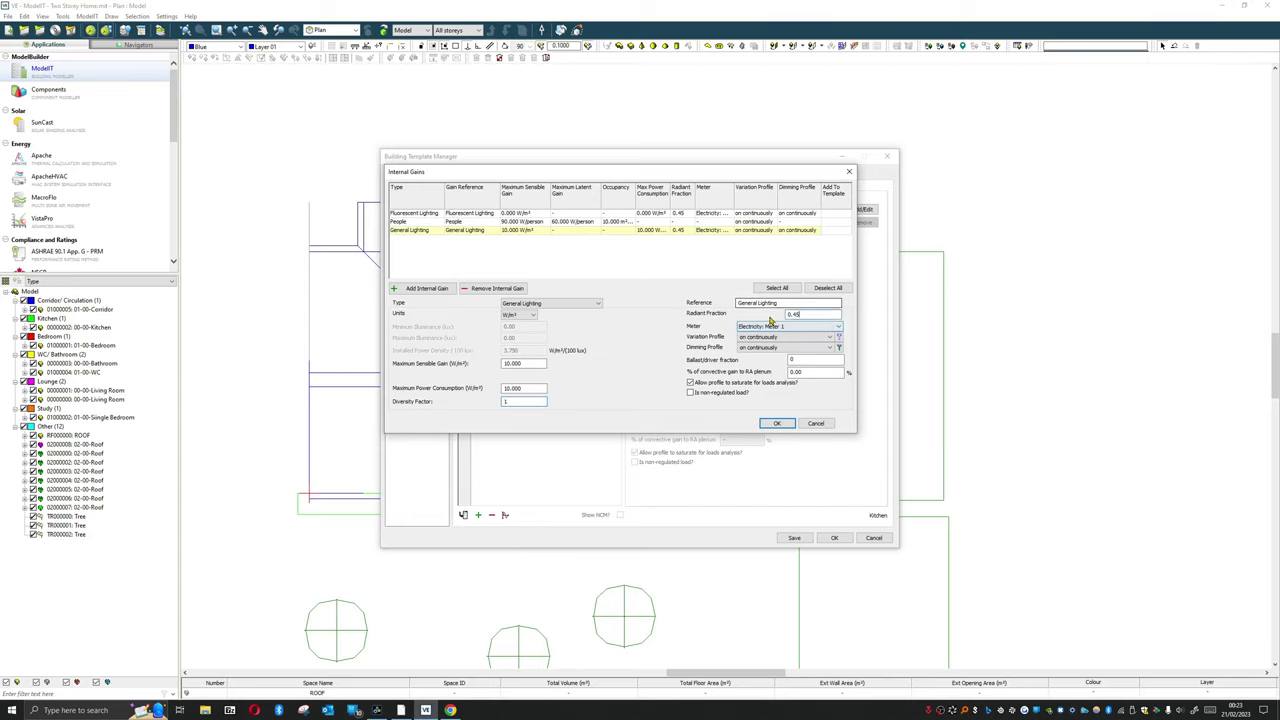
# Examine the available meters, variation profiles and dimming profiles for the general lighting gain
pyautogui.click(778, 327)
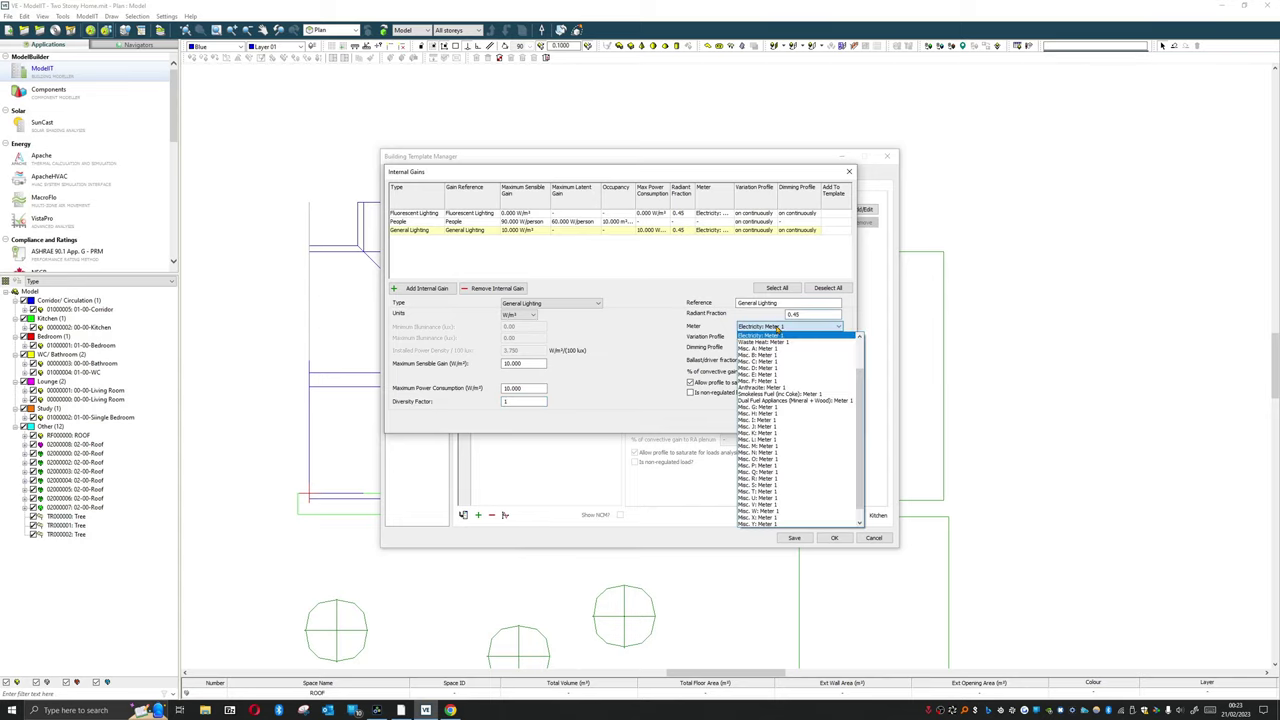
pyautogui.click(778, 328)
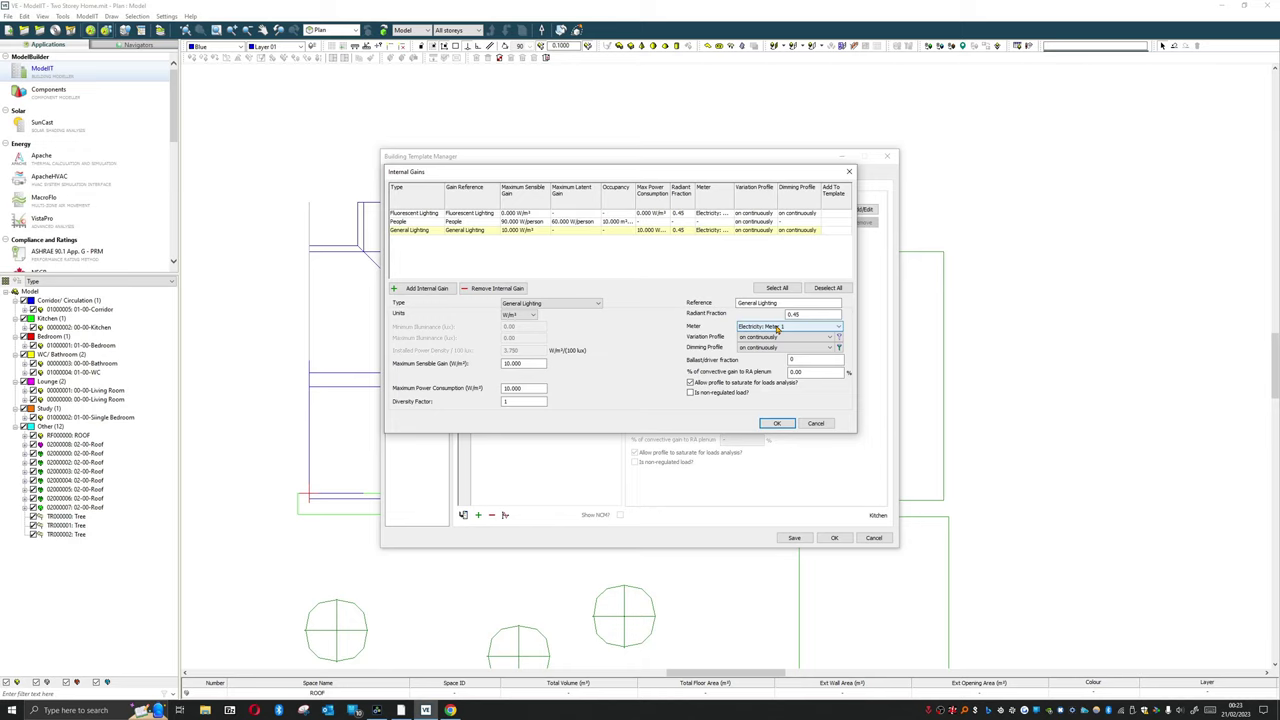
pyautogui.click(777, 329)
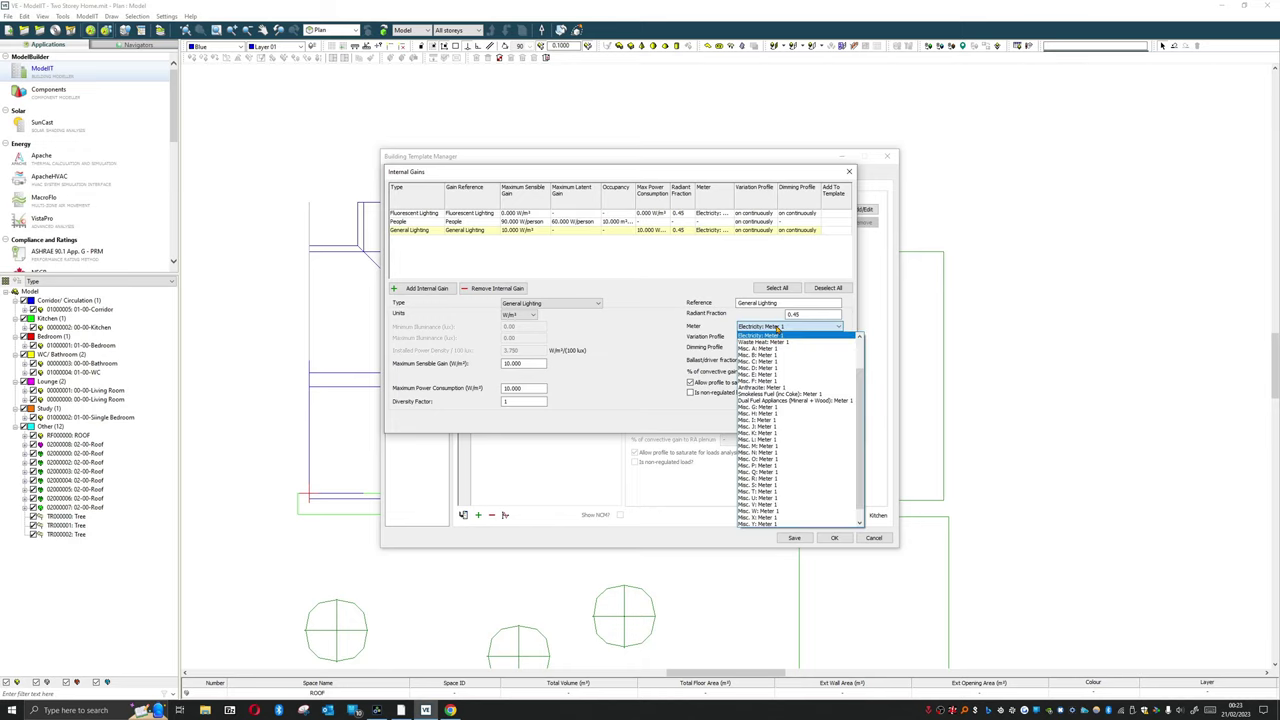
pyautogui.click(777, 329)
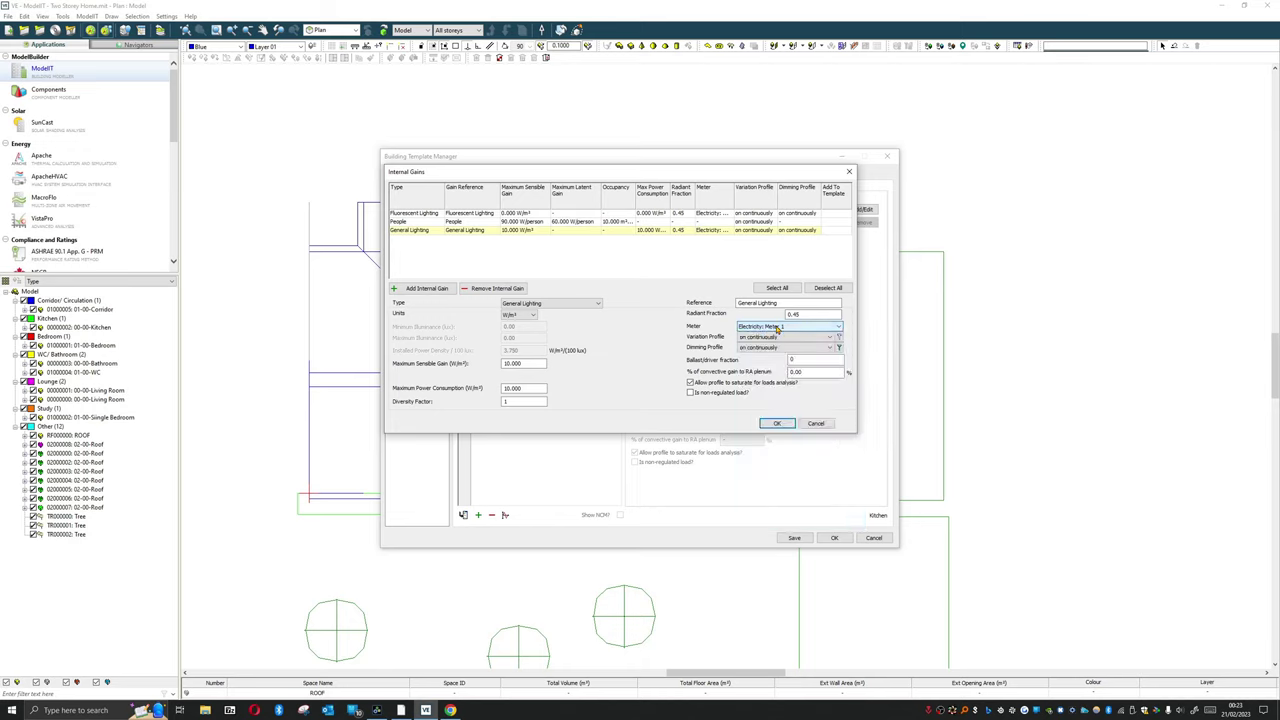
pyautogui.click(776, 339)
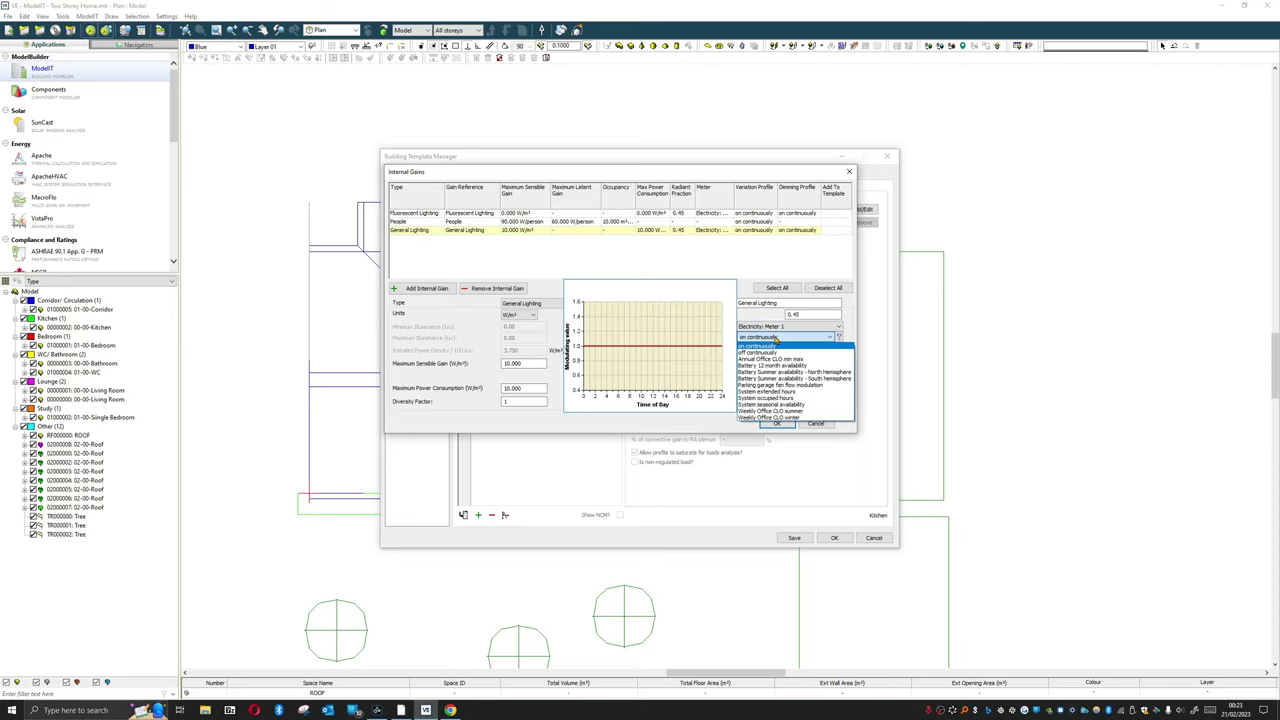
pyautogui.click(776, 339)
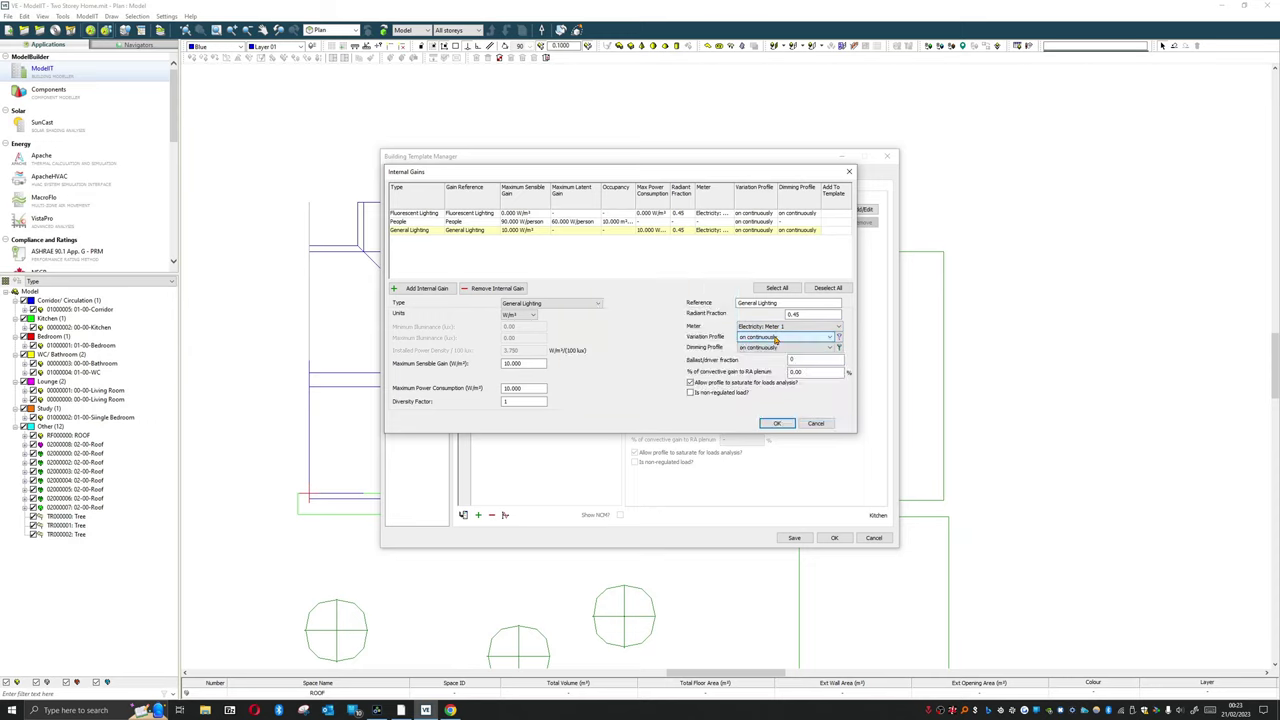
pyautogui.click(779, 347)
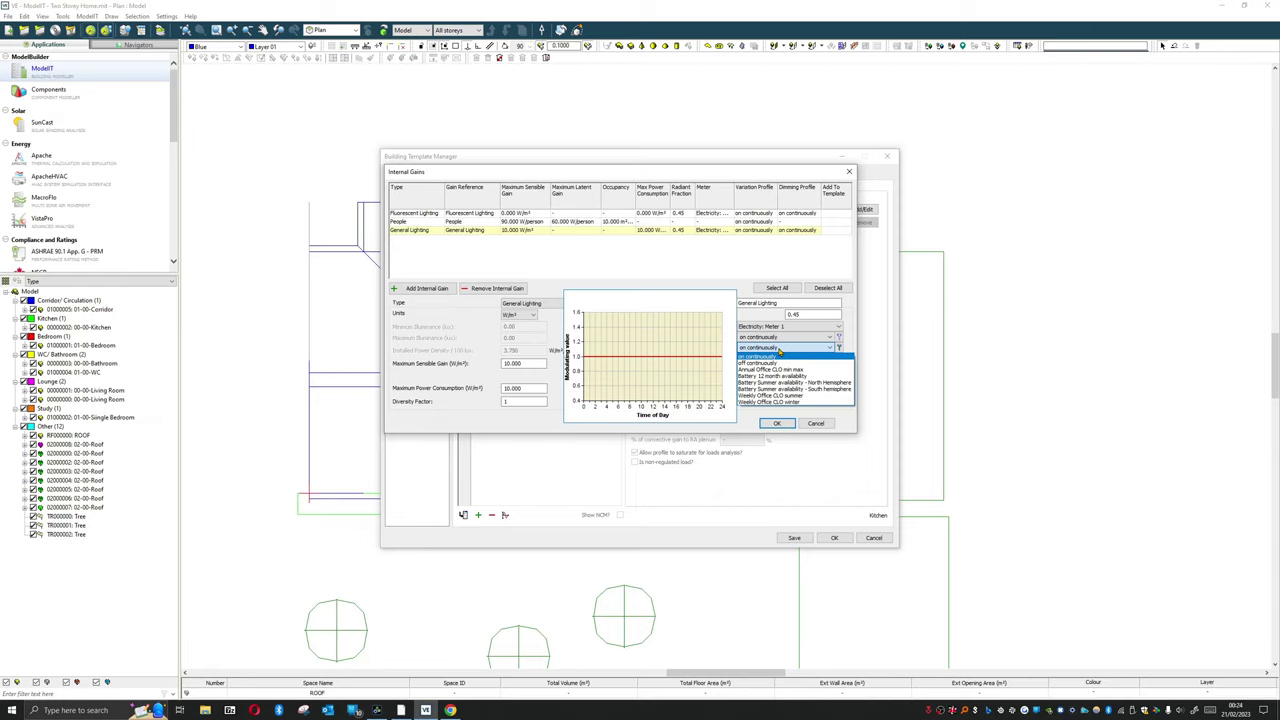
pyautogui.click(854, 347)
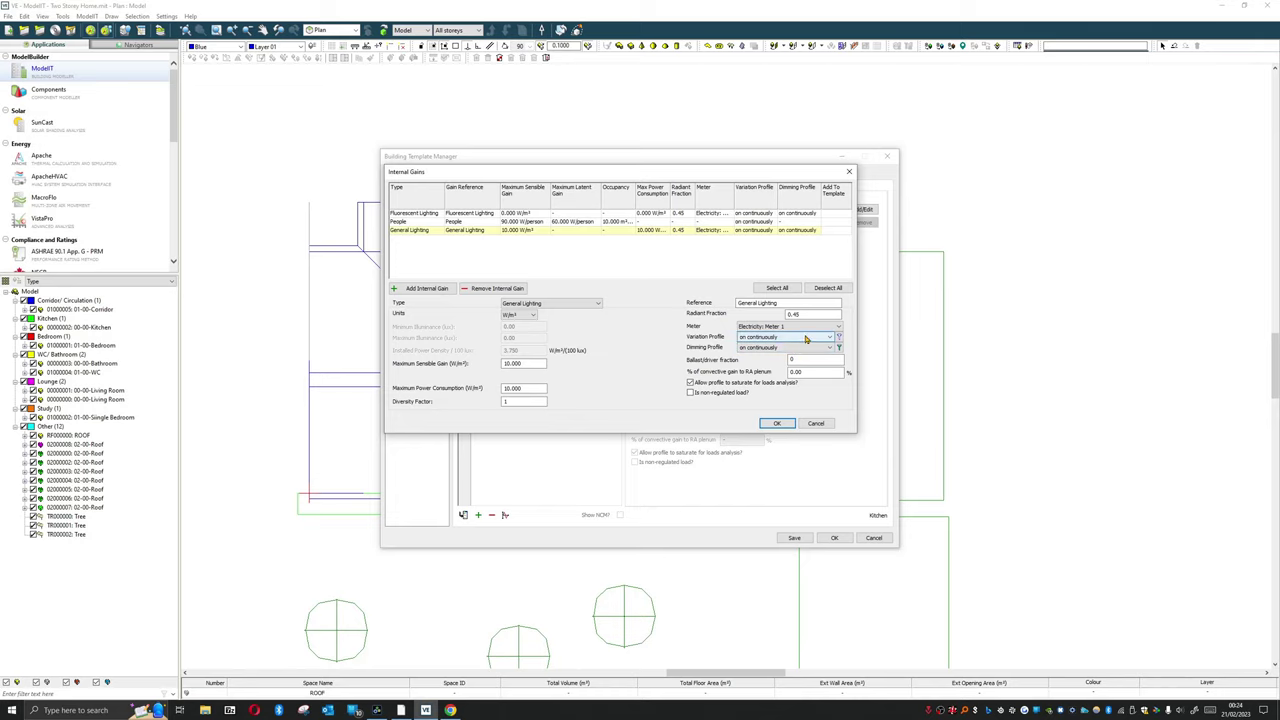
pyautogui.click(804, 339)
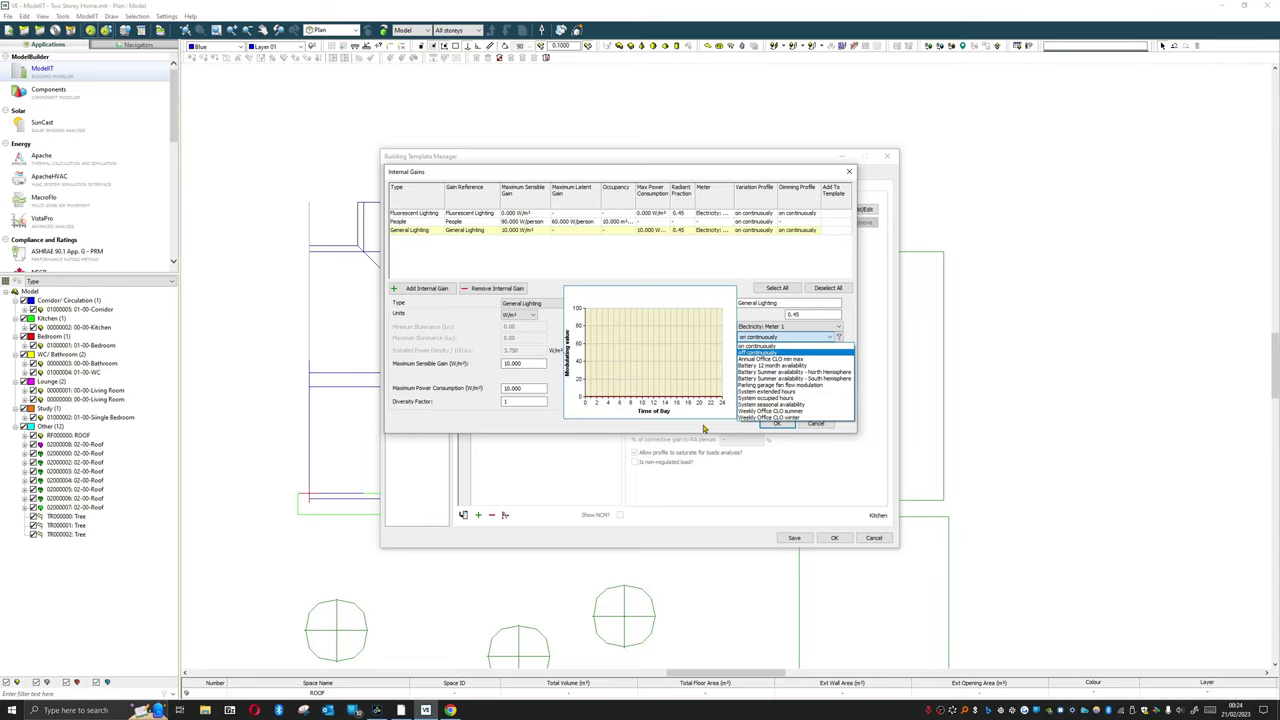
pyautogui.click(542, 426)
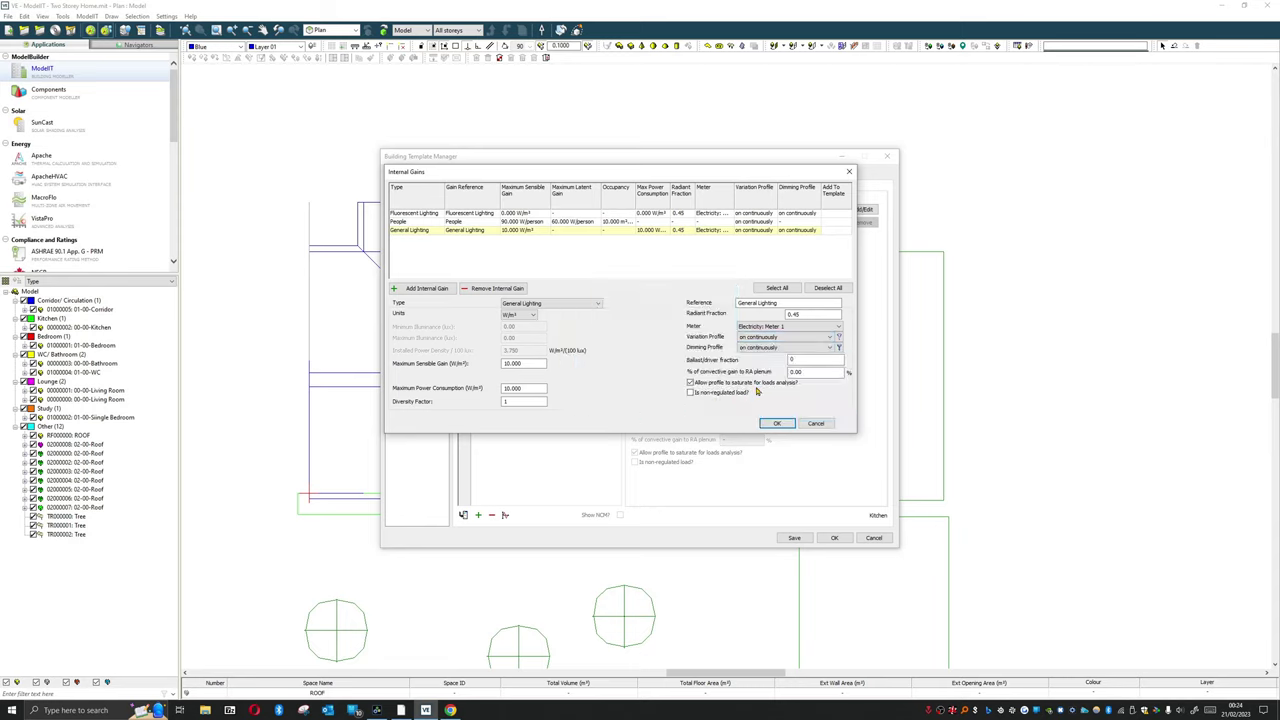
# Set the general lighting's variation profile to System extended hours and add the gain to the Kitchen template
pyautogui.click(778, 338)
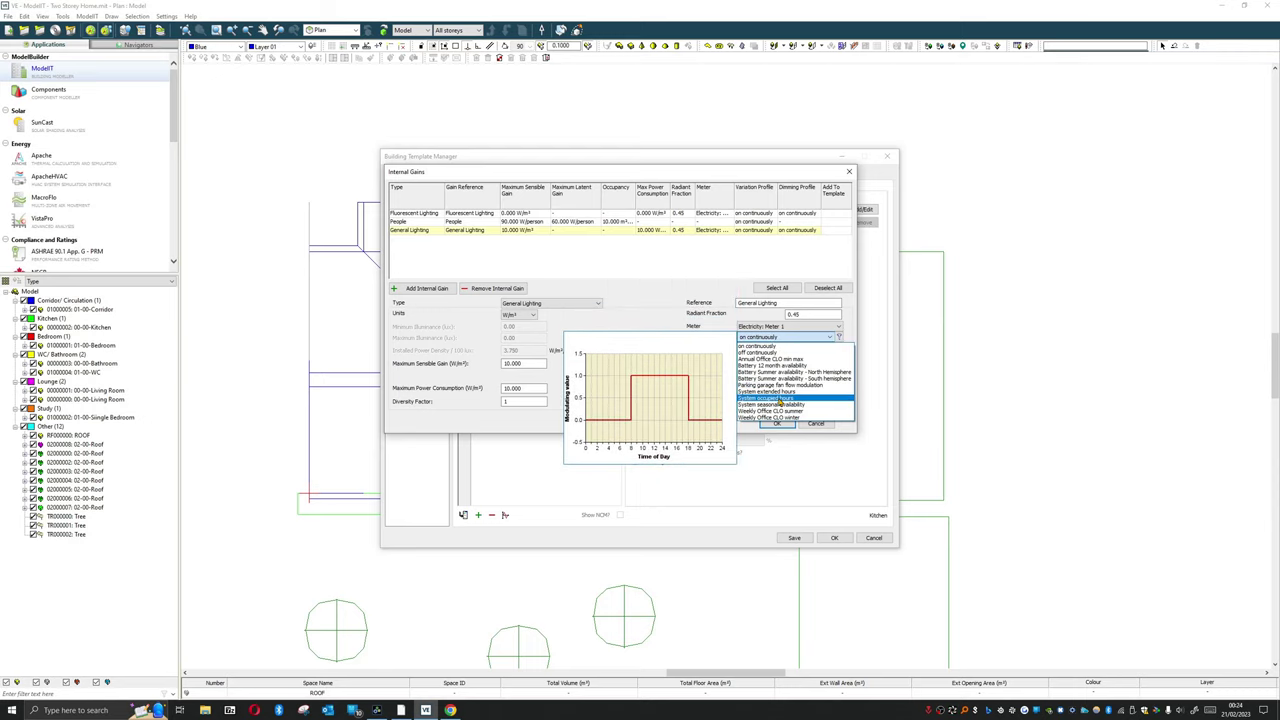
pyautogui.click(779, 392)
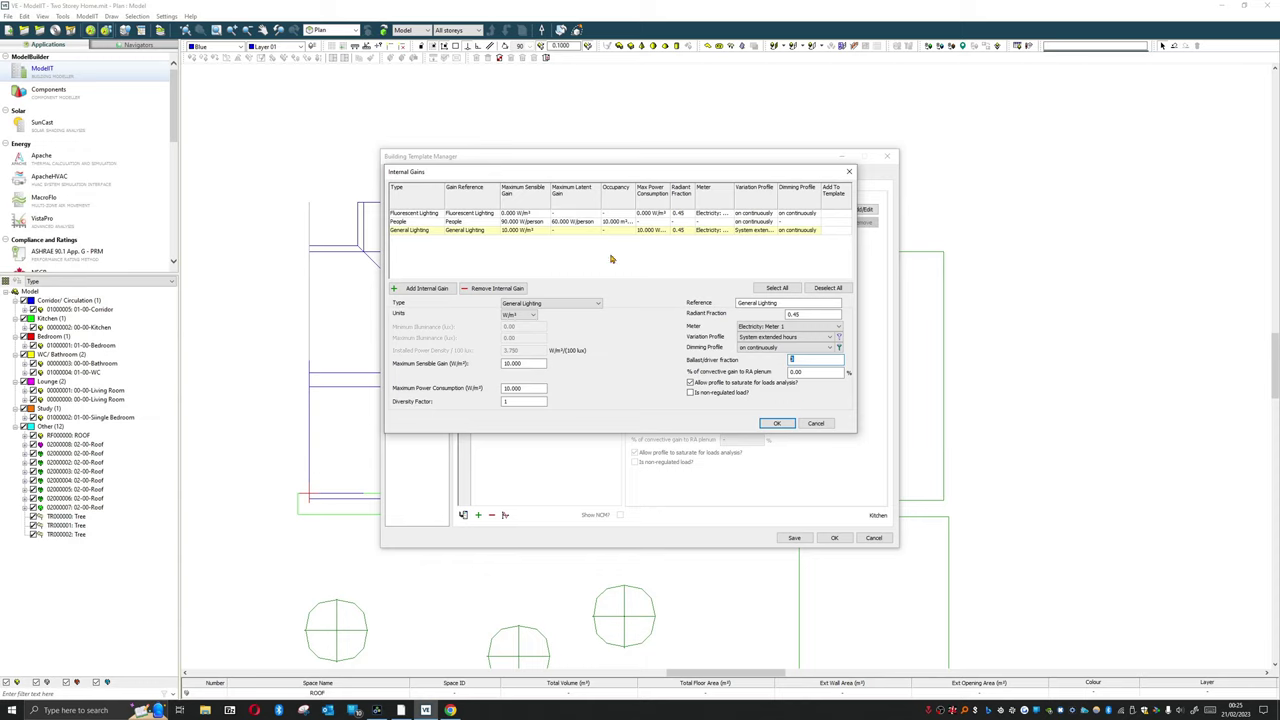
pyautogui.click(837, 231)
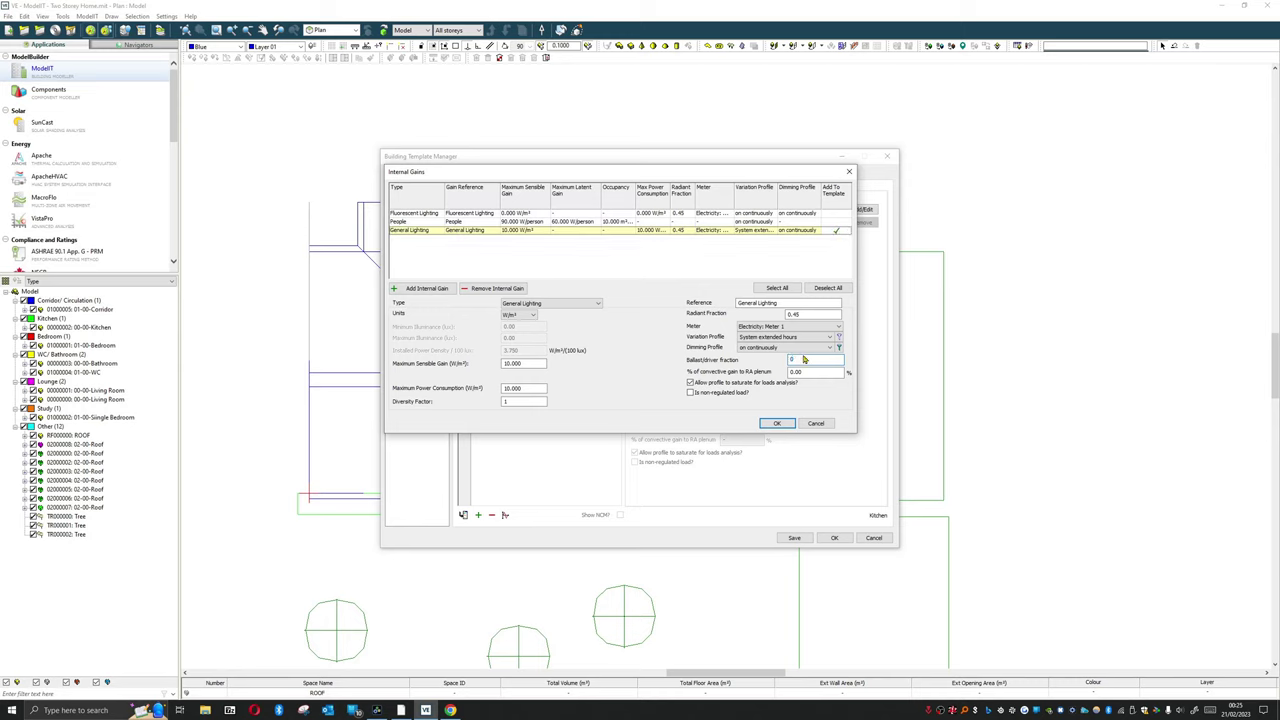
pyautogui.click(778, 424)
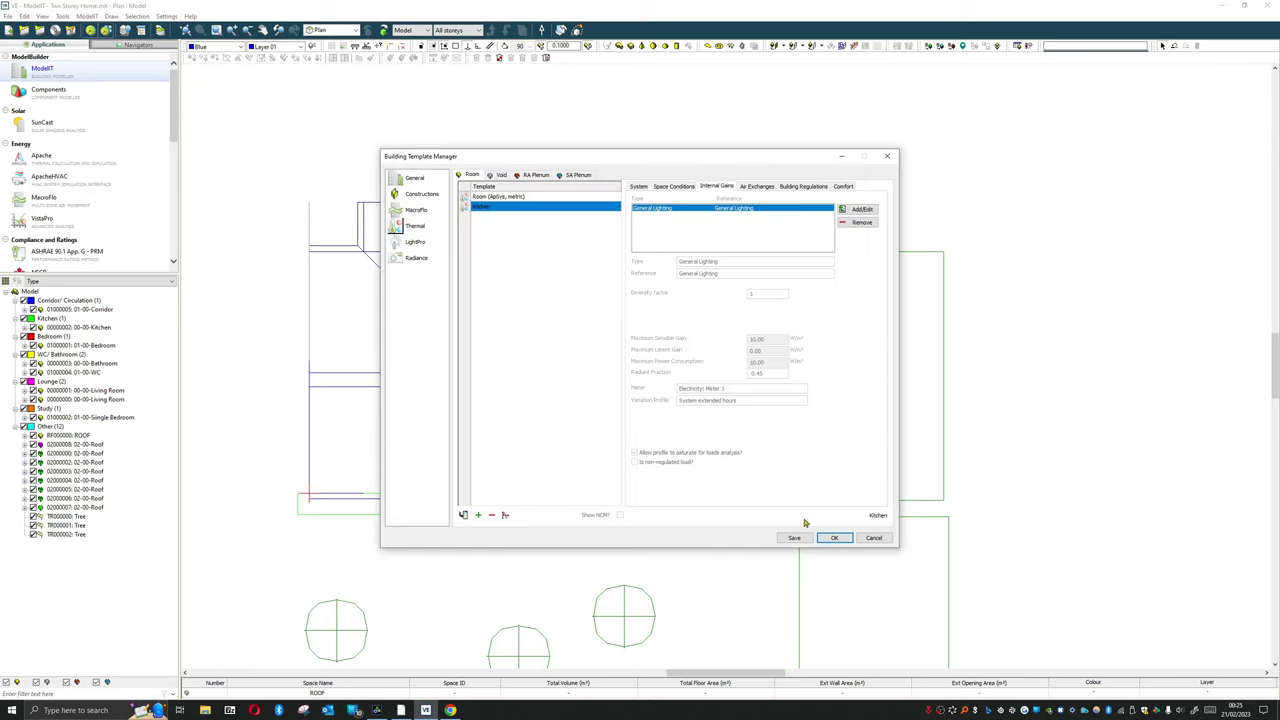
# Create another internal gain of type People in the Kitchen's internal gains list
pyautogui.click(857, 210)
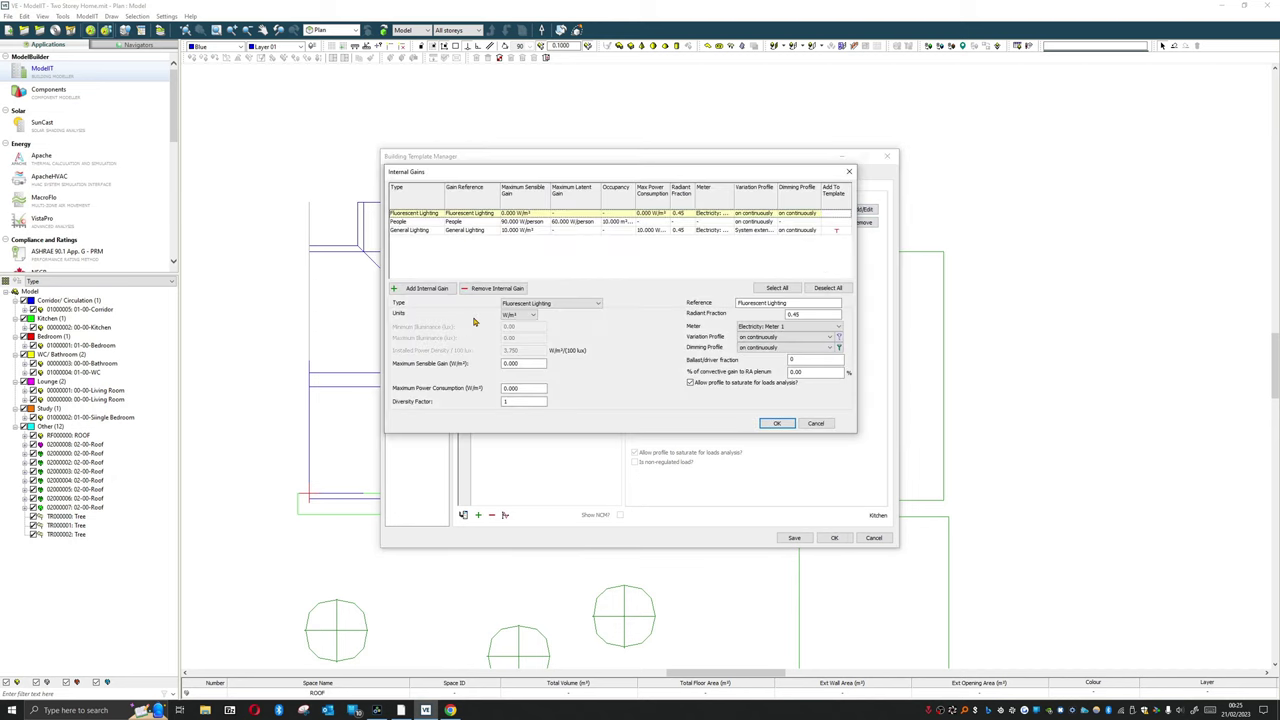
pyautogui.click(428, 292)
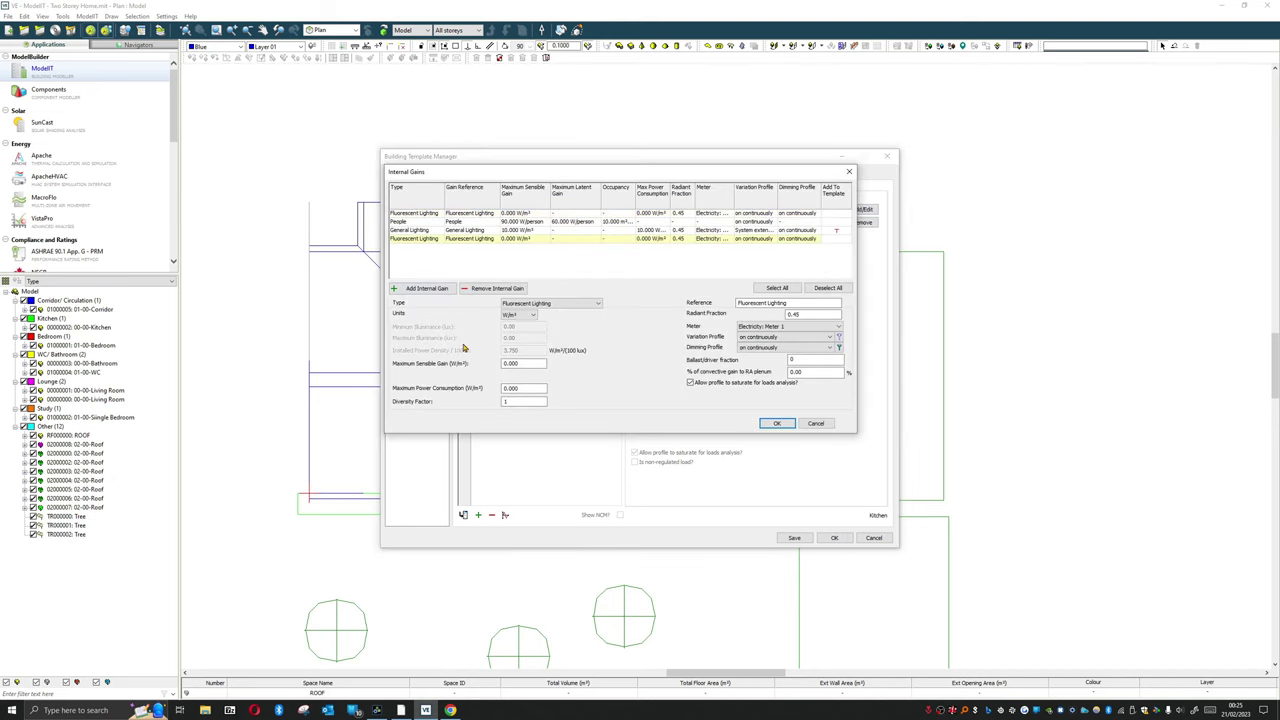
pyautogui.click(540, 303)
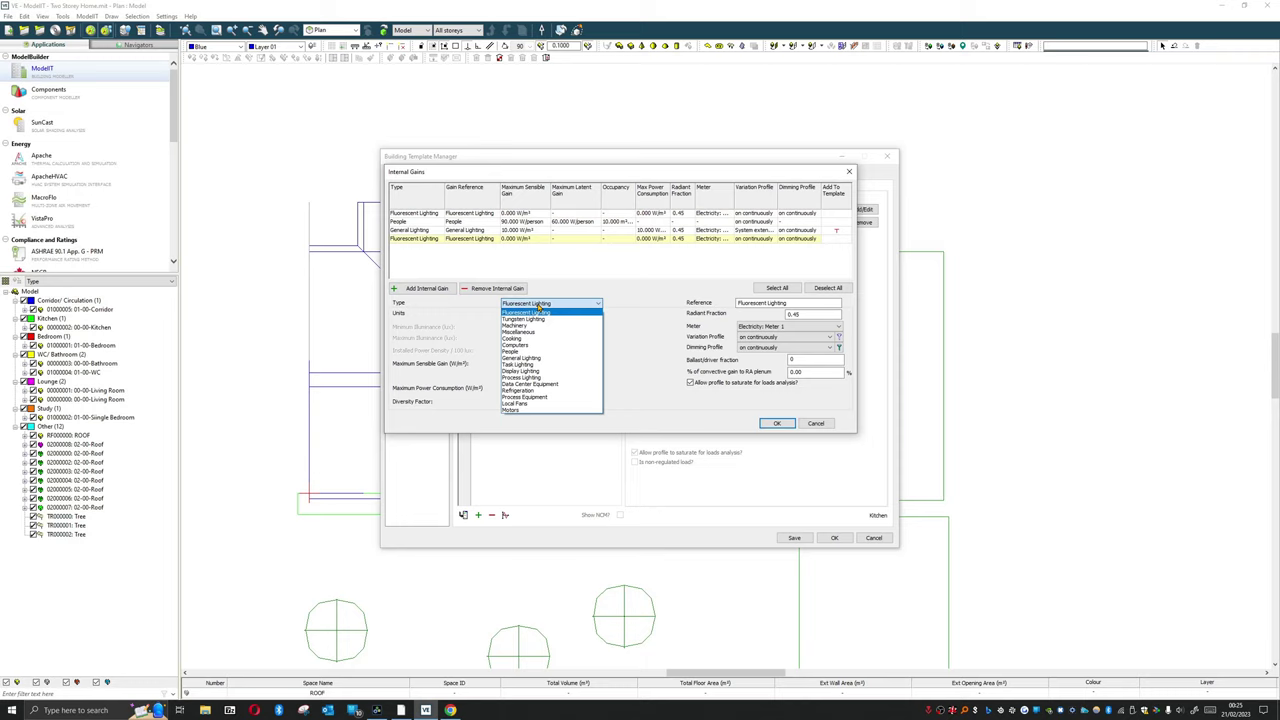
pyautogui.click(540, 351)
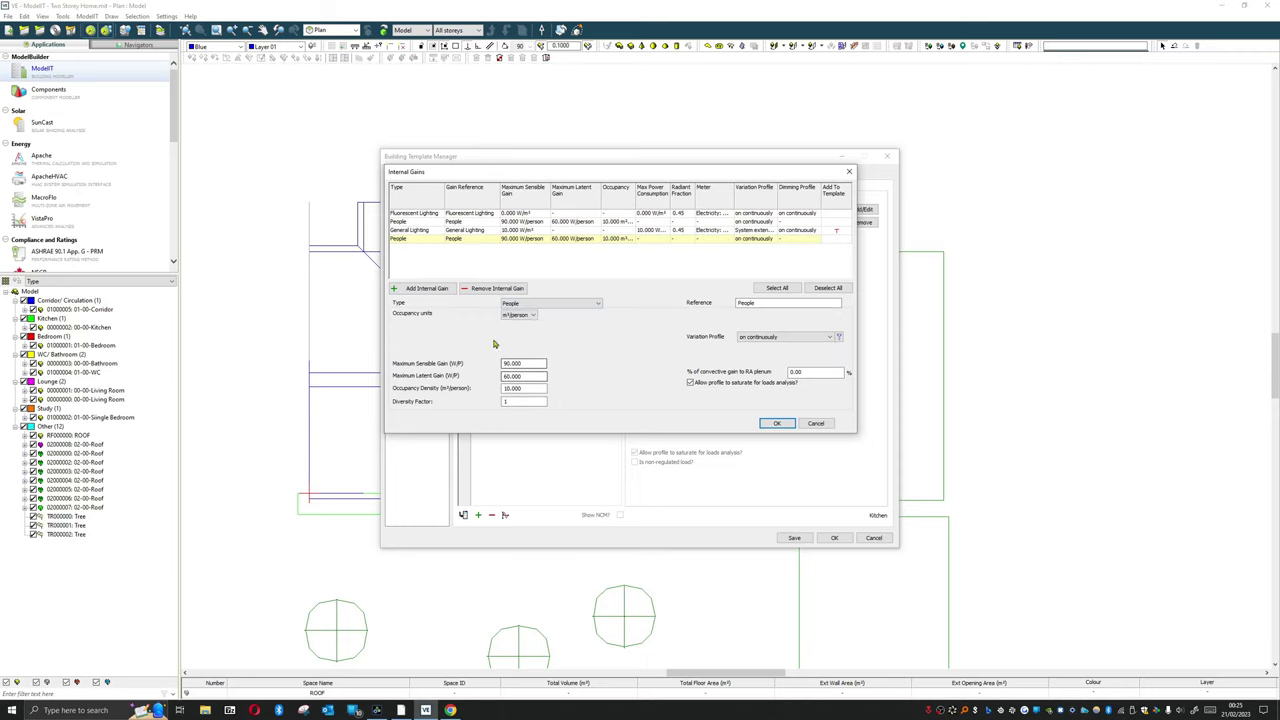
pyautogui.doubleClick(515, 363)
pyautogui.moveTo(674, 172); pyautogui.dragTo(555, 209)
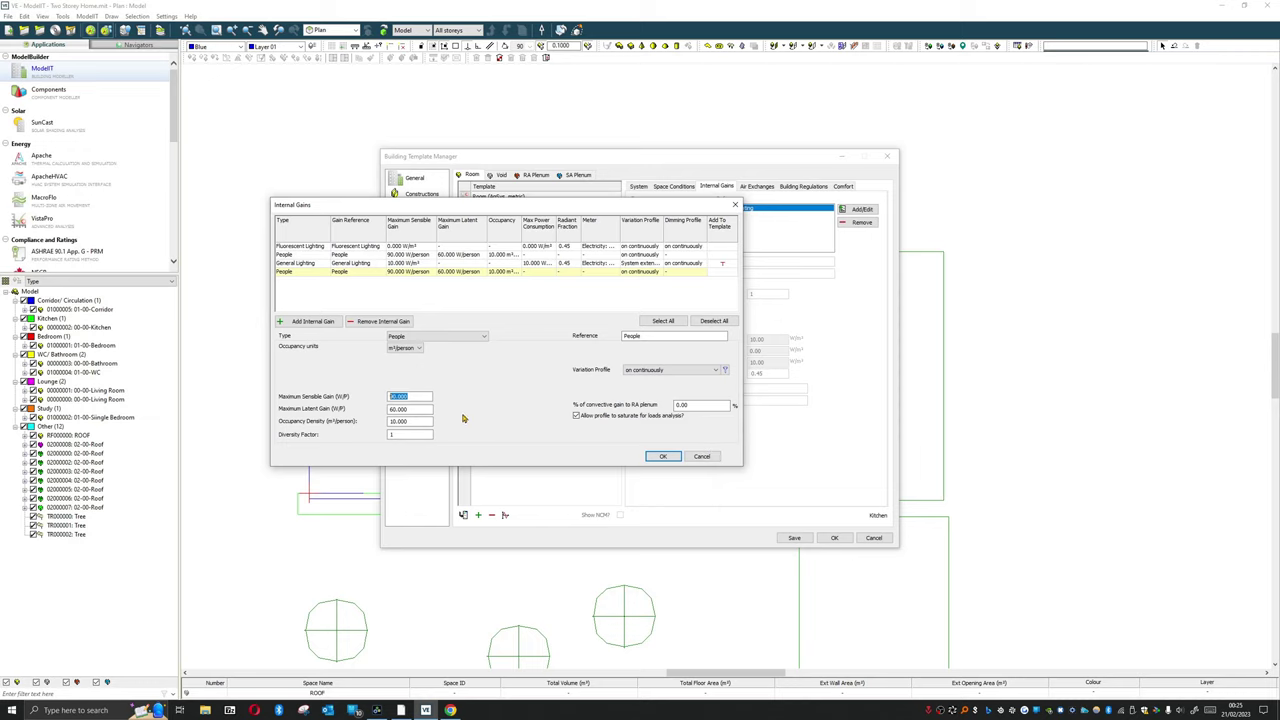
# Set the new people gain's occupancy units to People and the number of people to 6
pyautogui.click(410, 421)
pyautogui.click(418, 350)
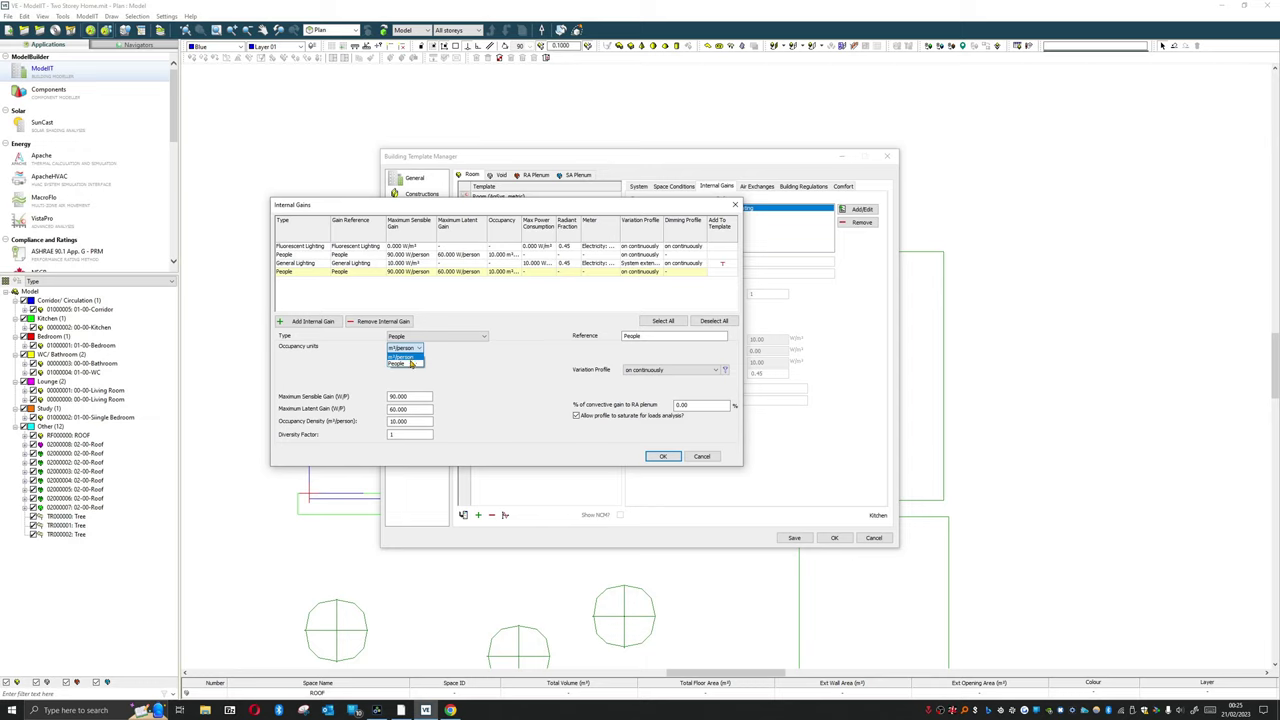
pyautogui.click(410, 364)
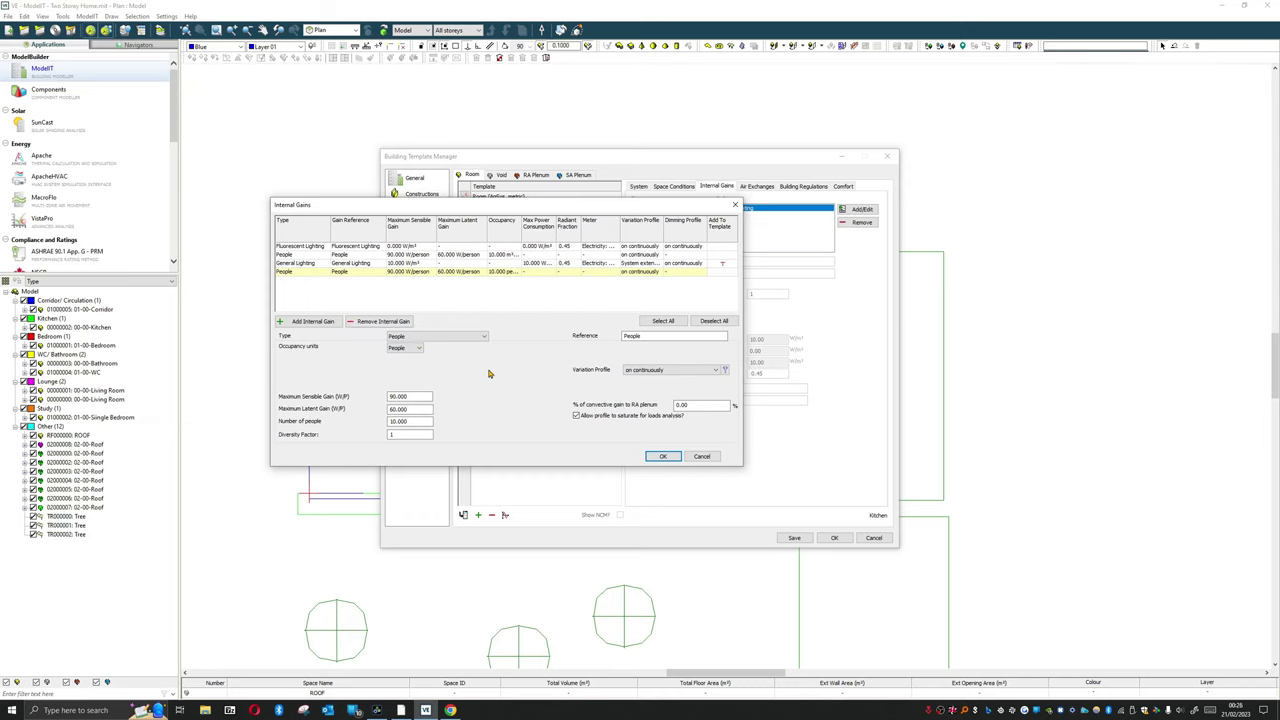
pyautogui.doubleClick(418, 421)
pyautogui.write('6')
# Set the people gain's variation profile to System extended hours and add the gain to the Kitchen template
pyautogui.click(674, 371)
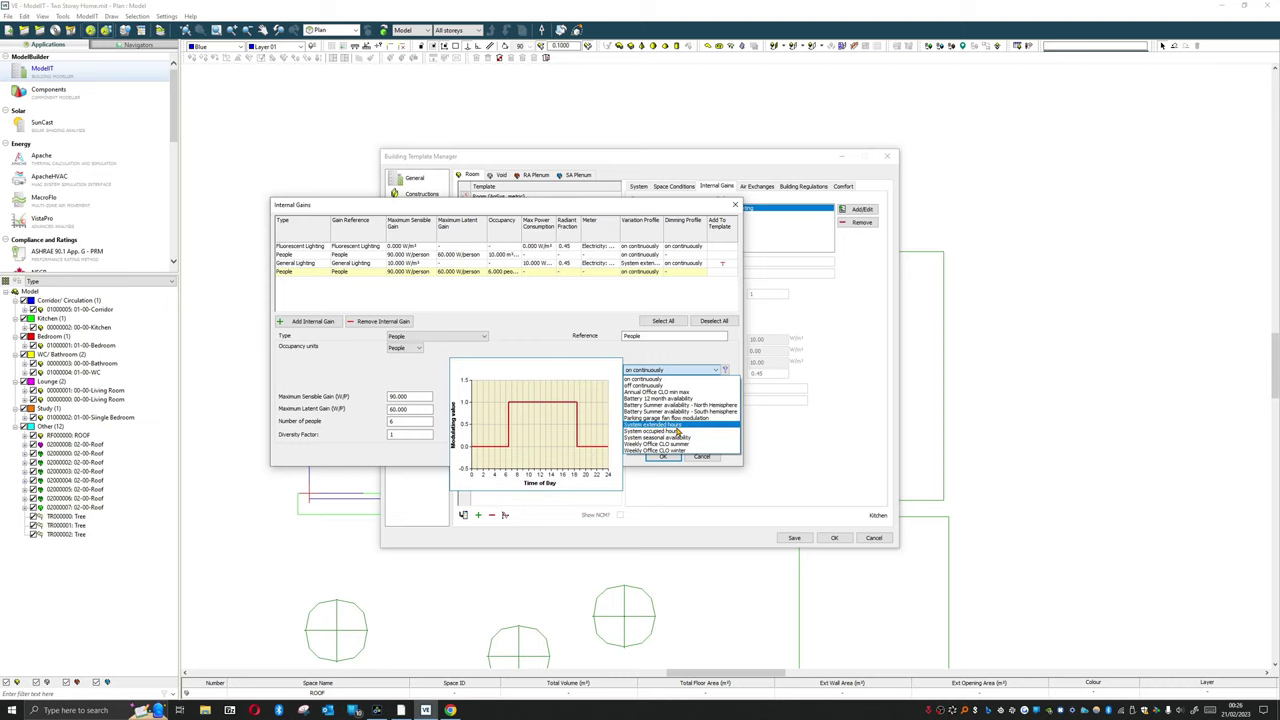
pyautogui.click(677, 426)
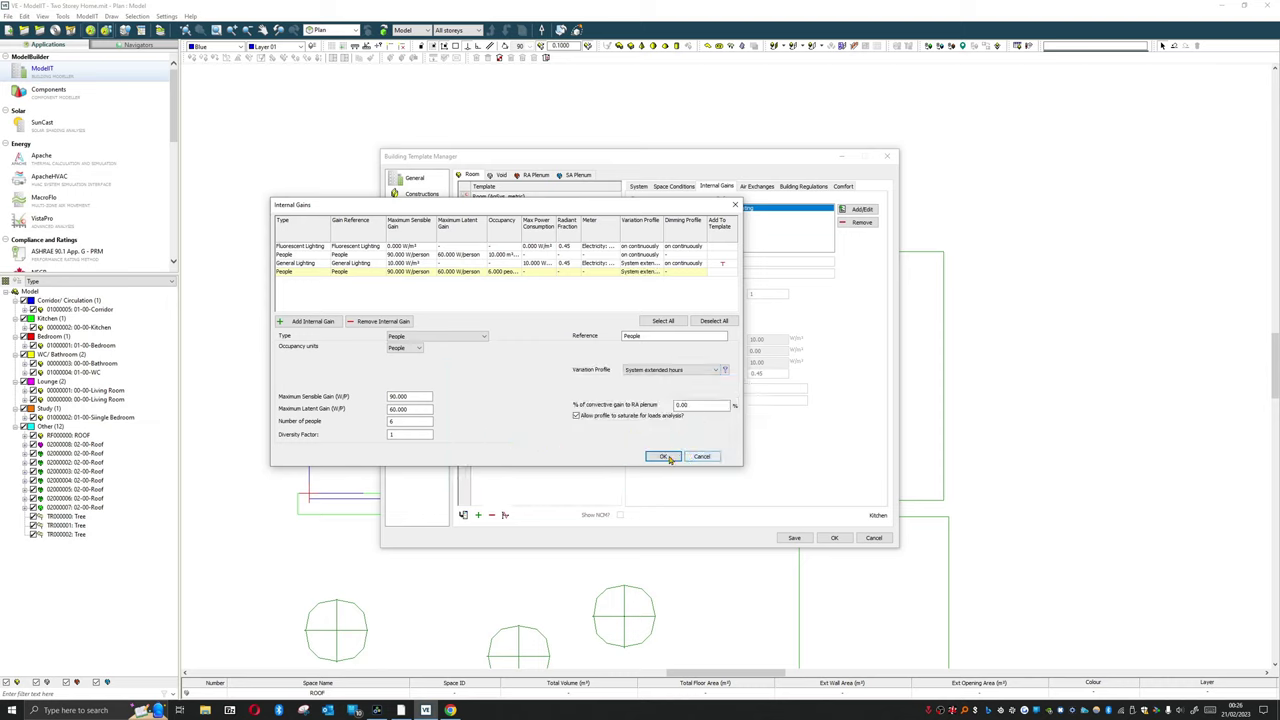
pyautogui.click(722, 272)
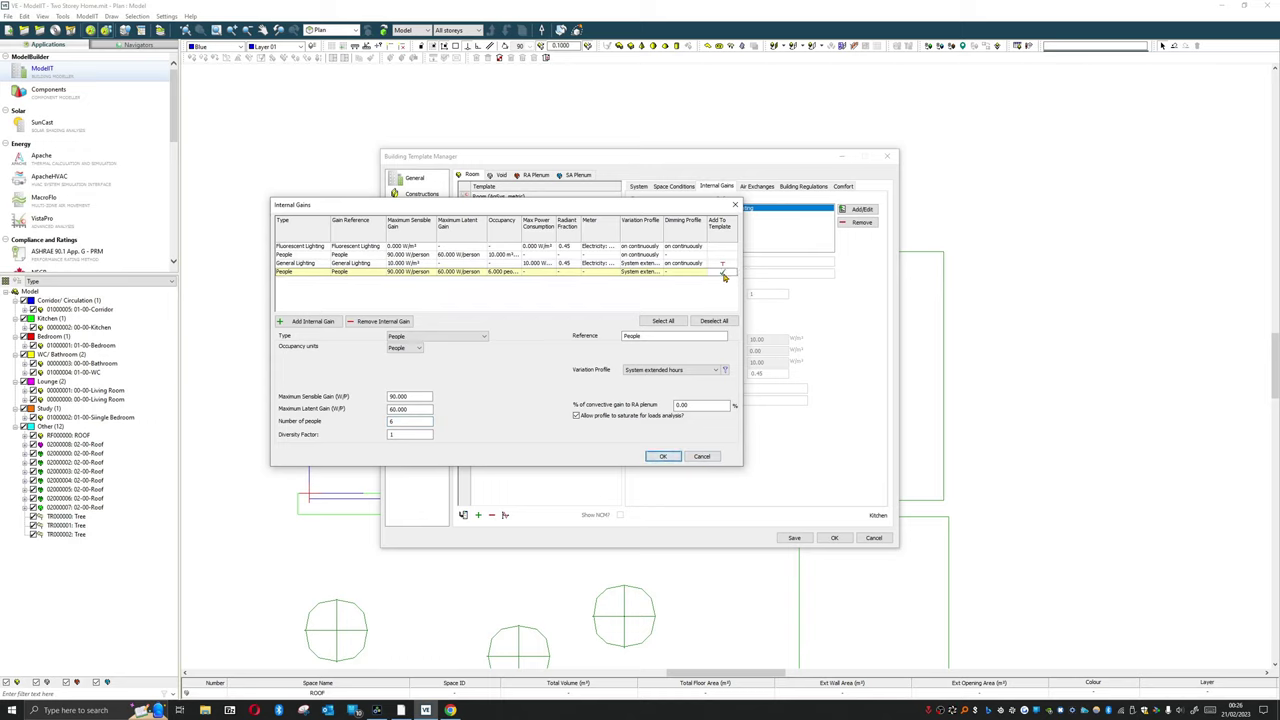
pyautogui.click(668, 456)
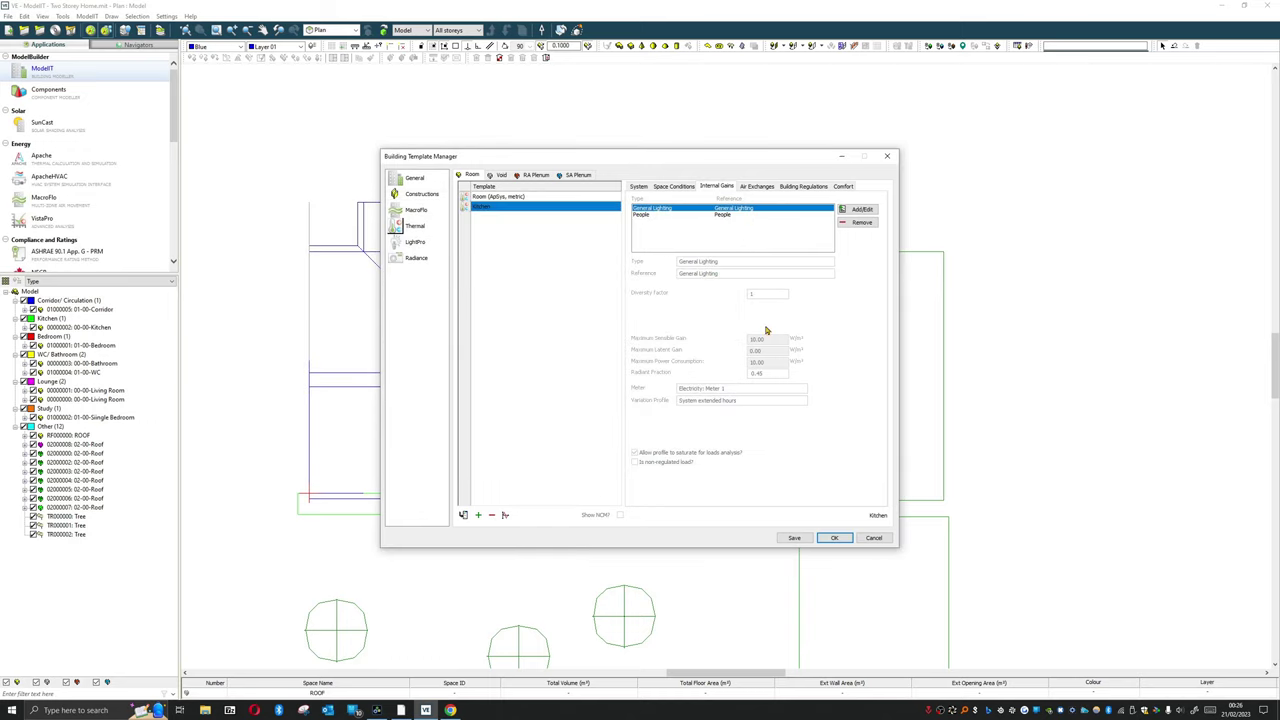
pyautogui.click(862, 209)
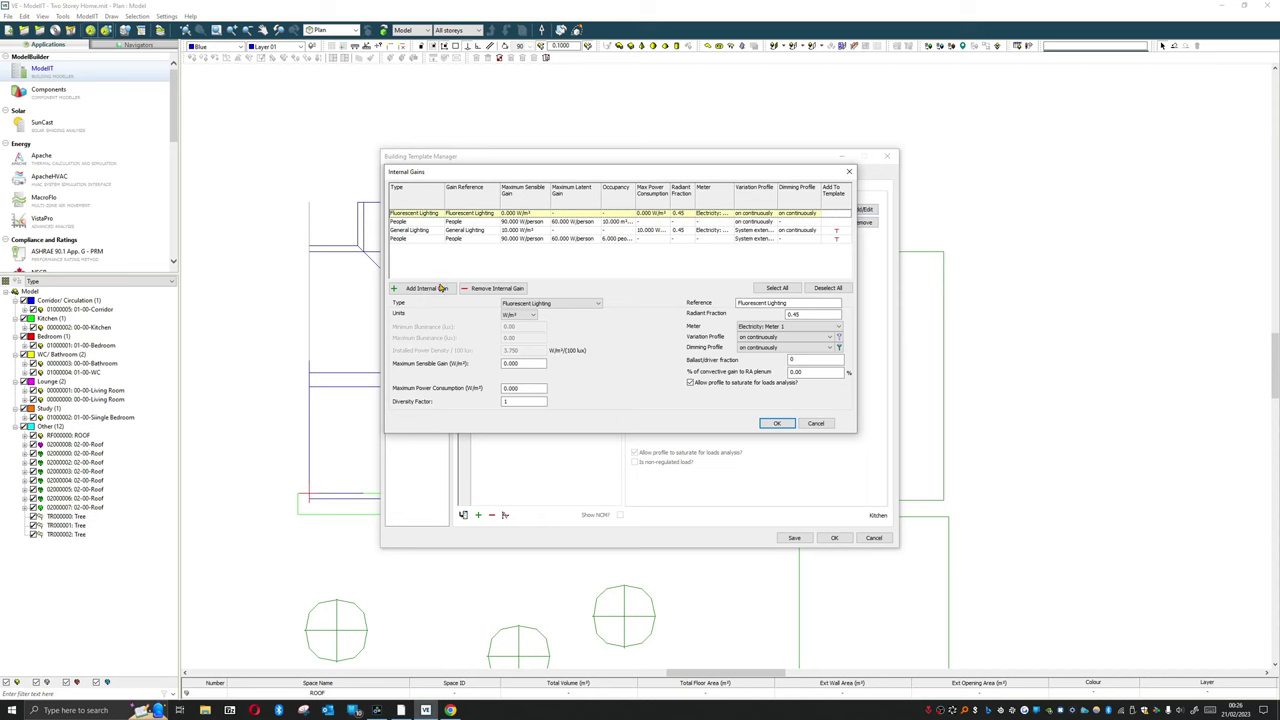
pyautogui.click(442, 288)
pyautogui.click(545, 303)
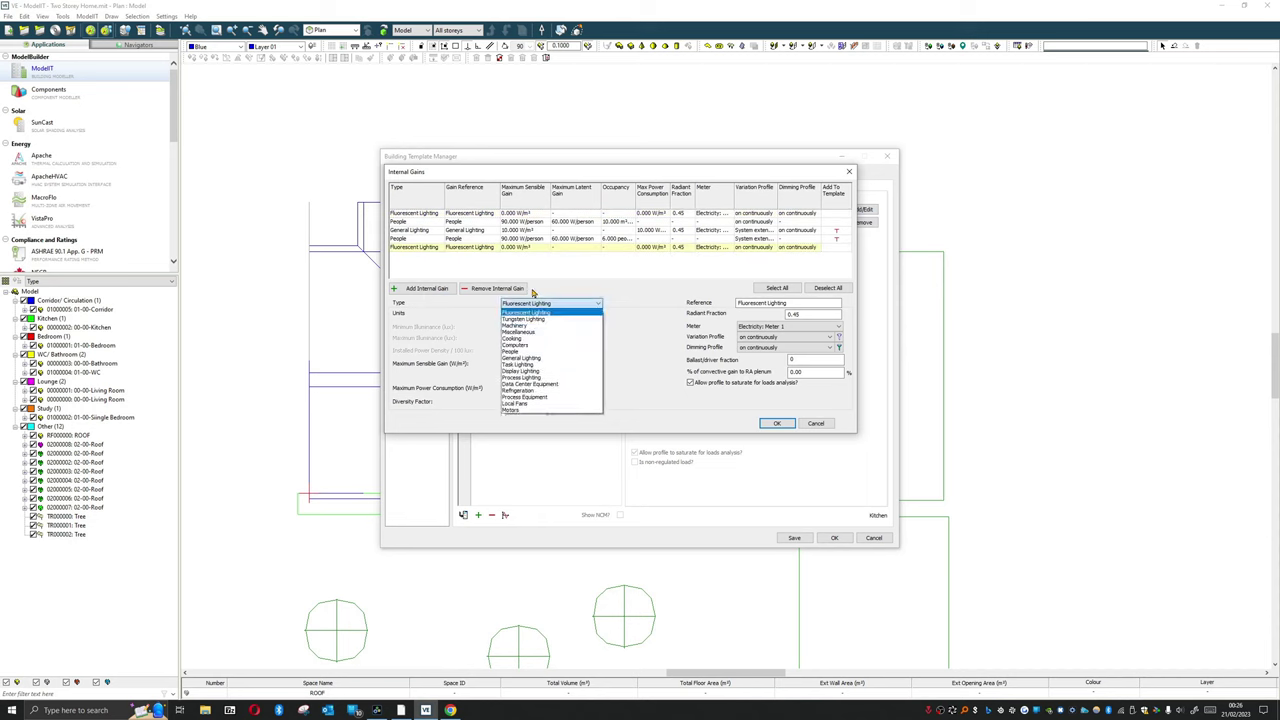
pyautogui.click(515, 339)
pyautogui.click(525, 315)
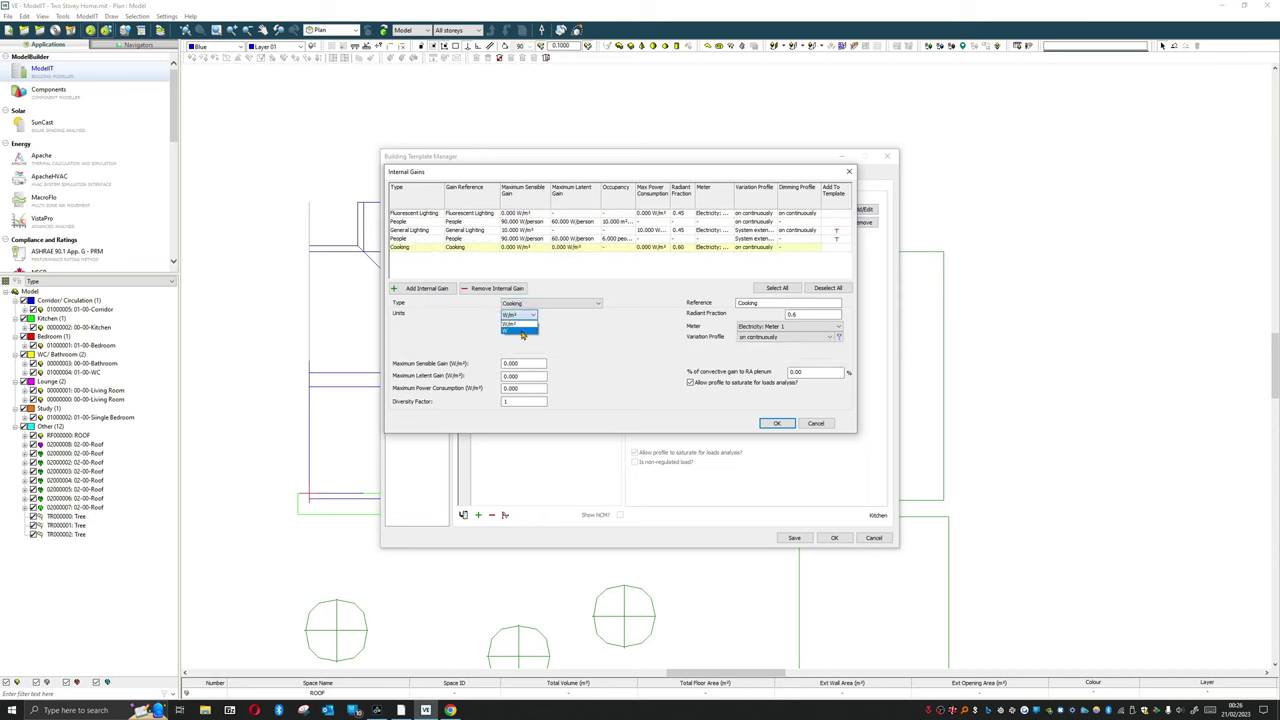
pyautogui.click(520, 333)
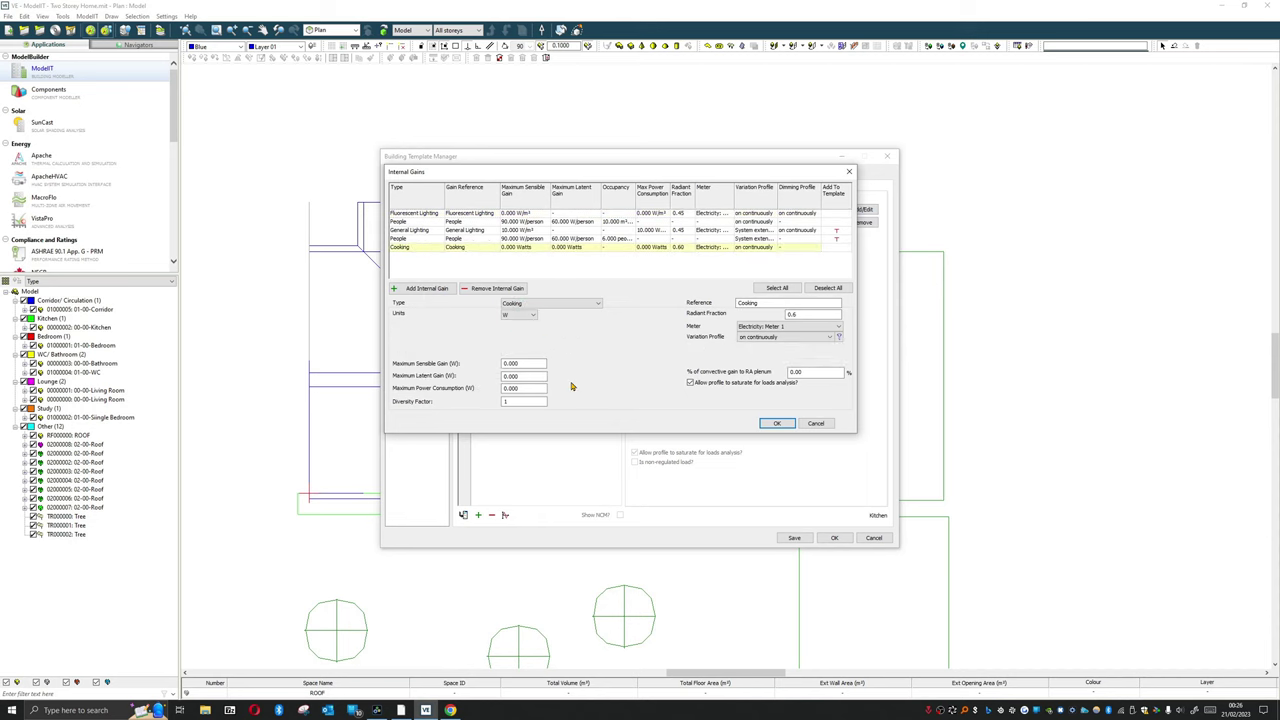
pyautogui.click(815, 423)
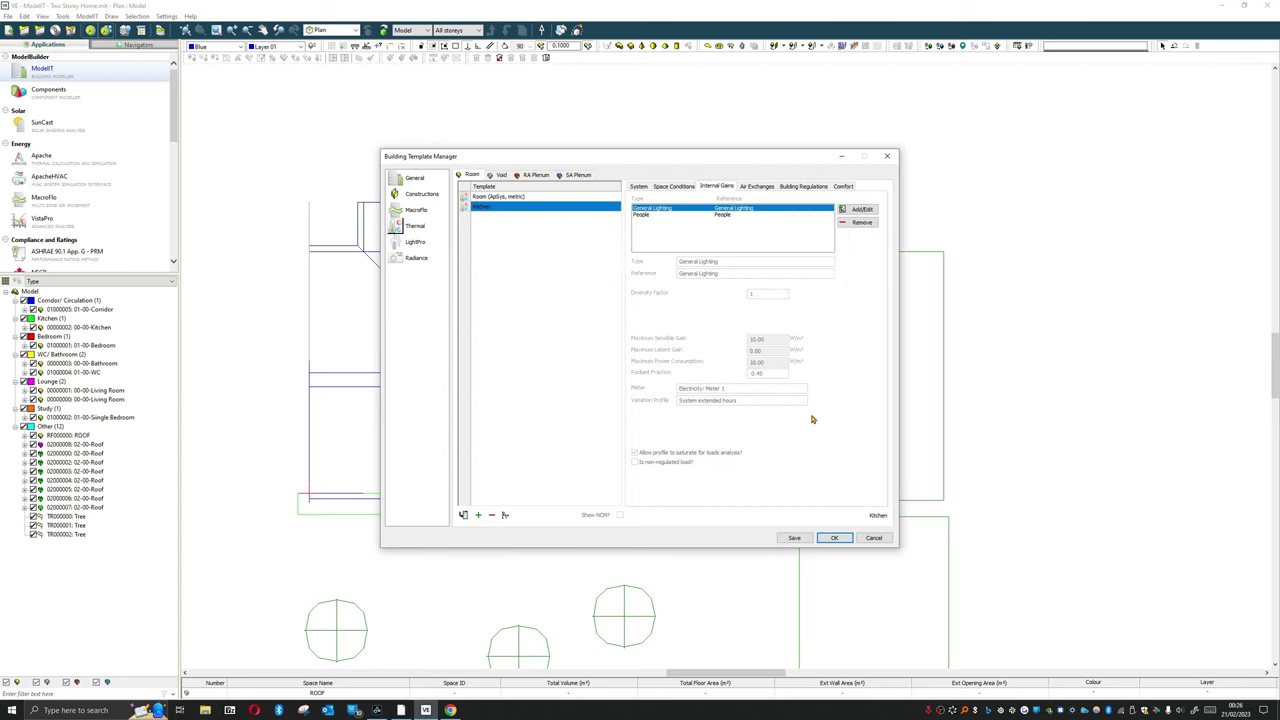
# Add the 0.25 ach infiltration air exchange to the Kitchen template
pyautogui.click(757, 186)
pyautogui.moveTo(780, 156); pyautogui.dragTo(607, 232)
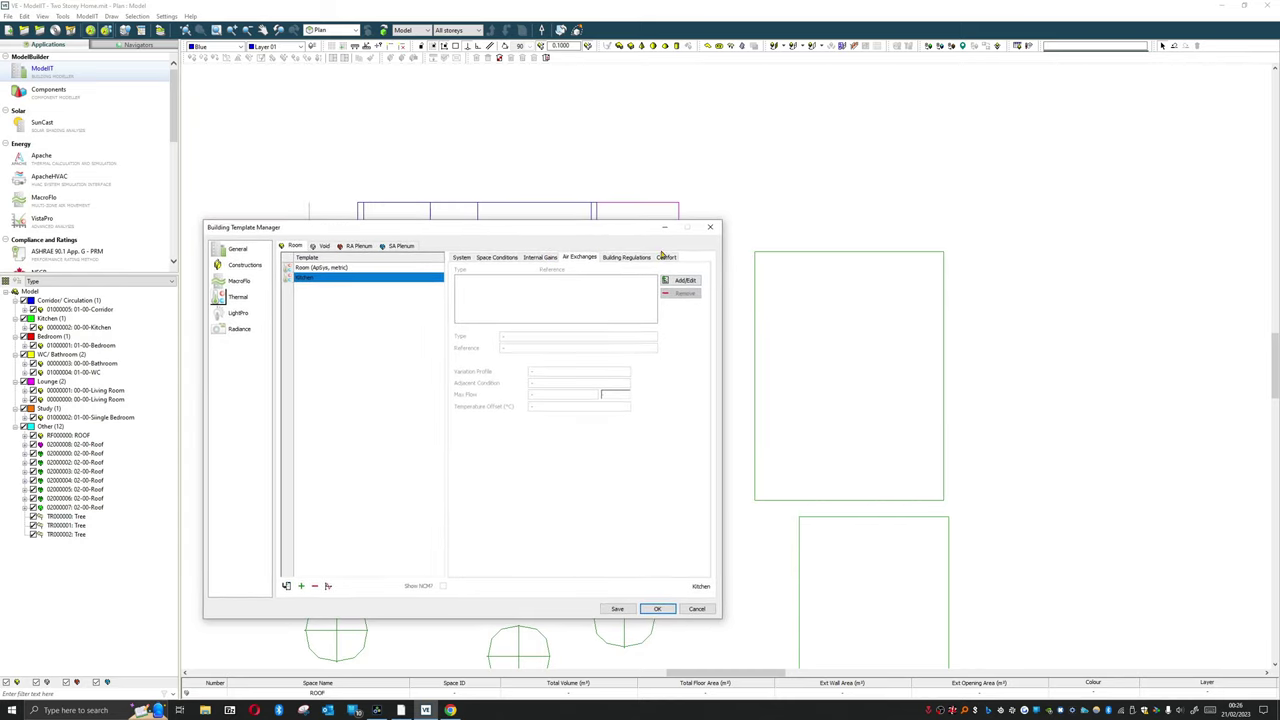
pyautogui.click(680, 281)
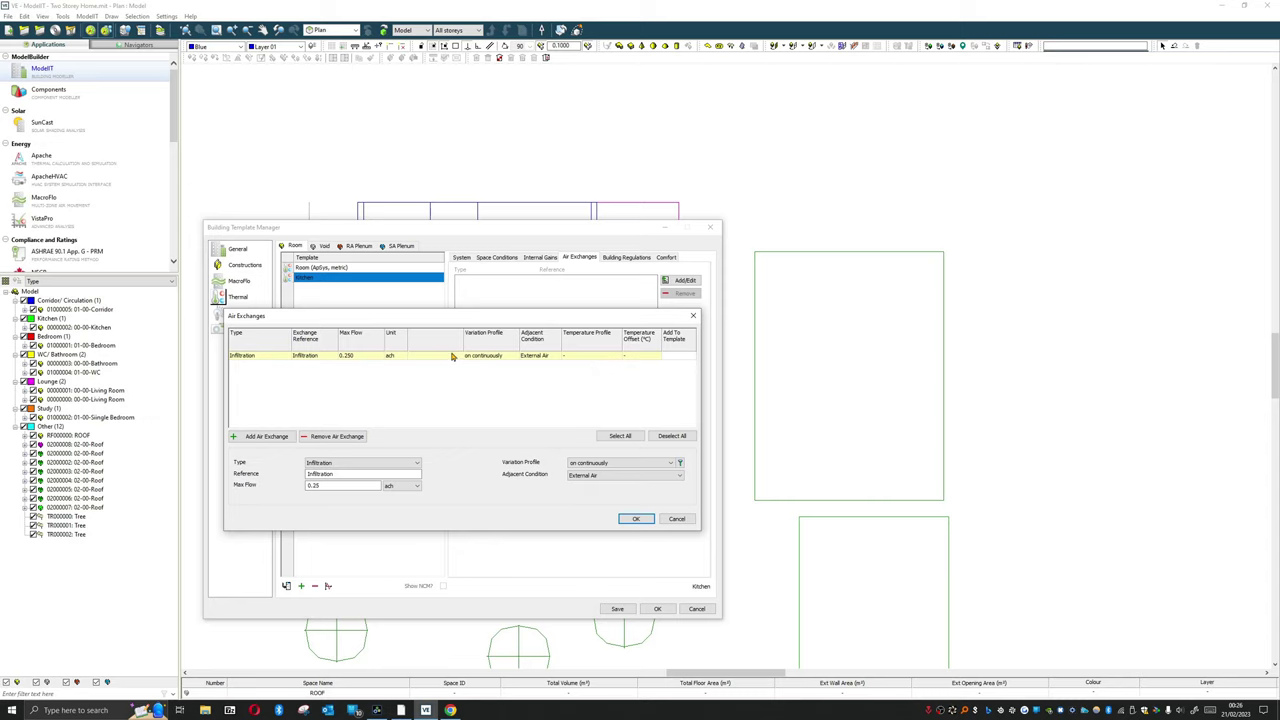
pyautogui.click(677, 357)
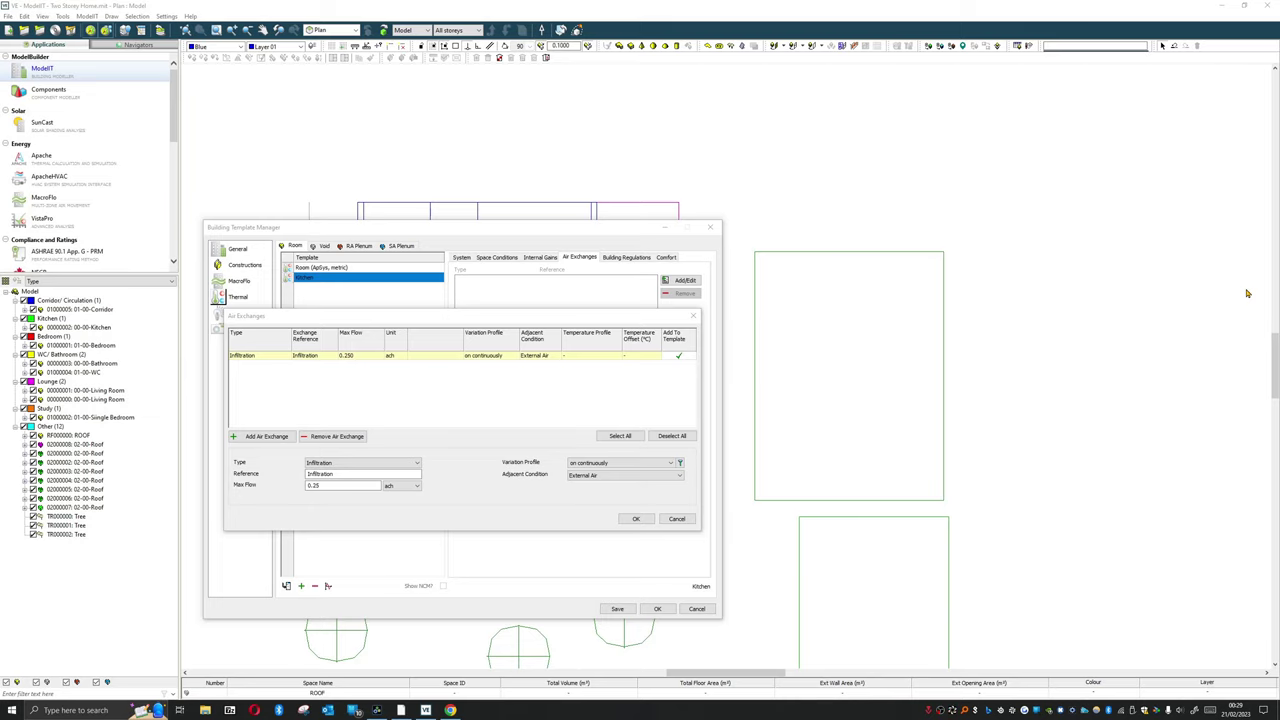
pyautogui.click(368, 358)
pyautogui.click(354, 486)
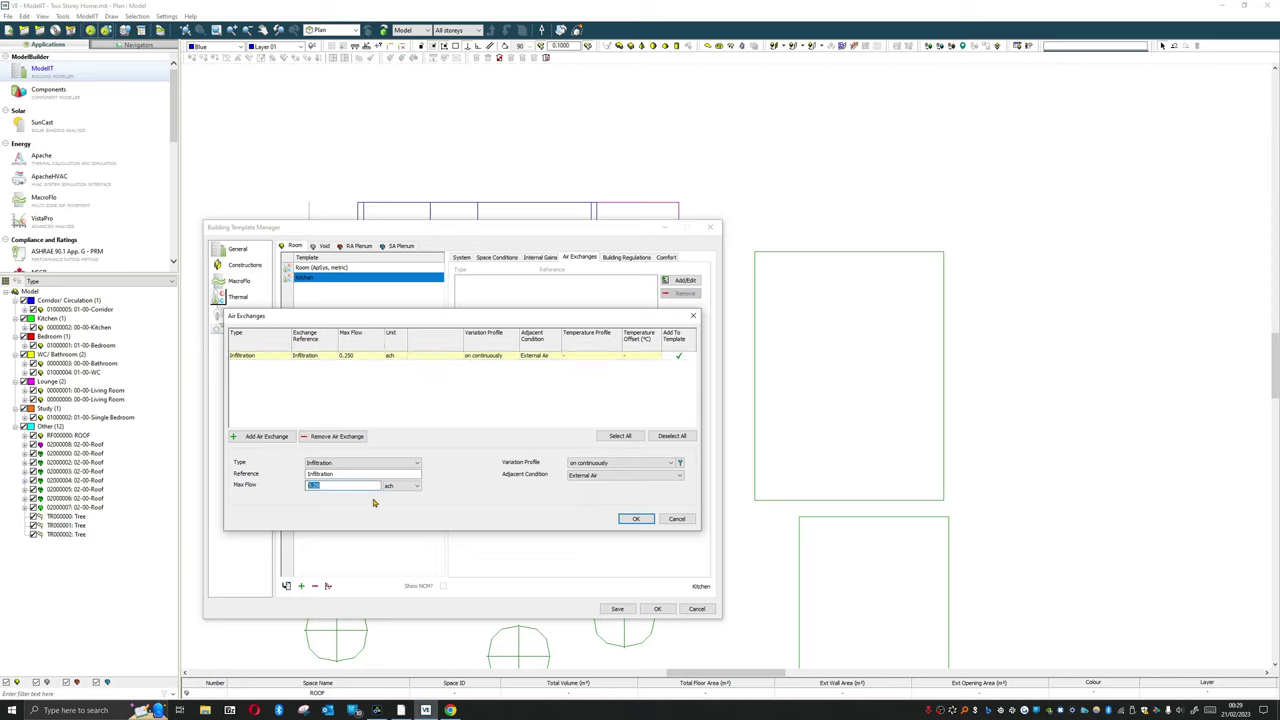
pyautogui.moveTo(331, 486); pyautogui.dragTo(250, 487)
pyautogui.click(343, 486)
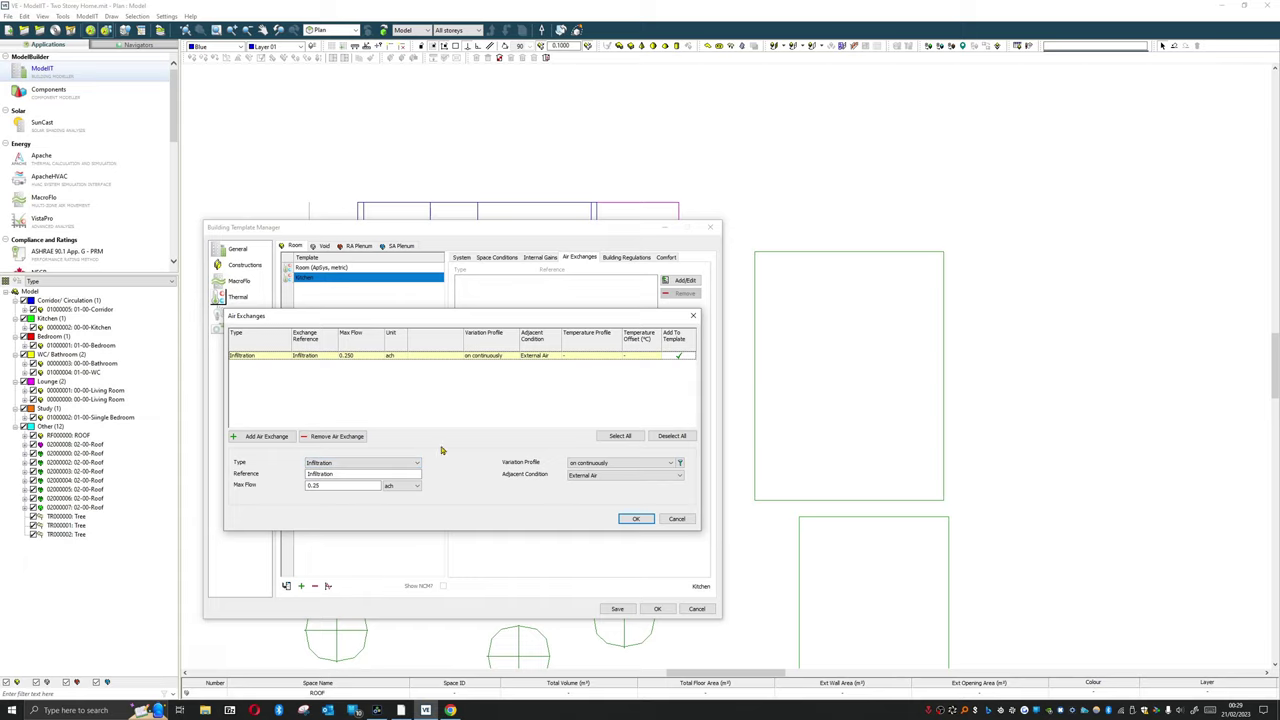
# Create another air exchange of type Natural ventilation in the Kitchen's air exchanges list
pyautogui.click(264, 437)
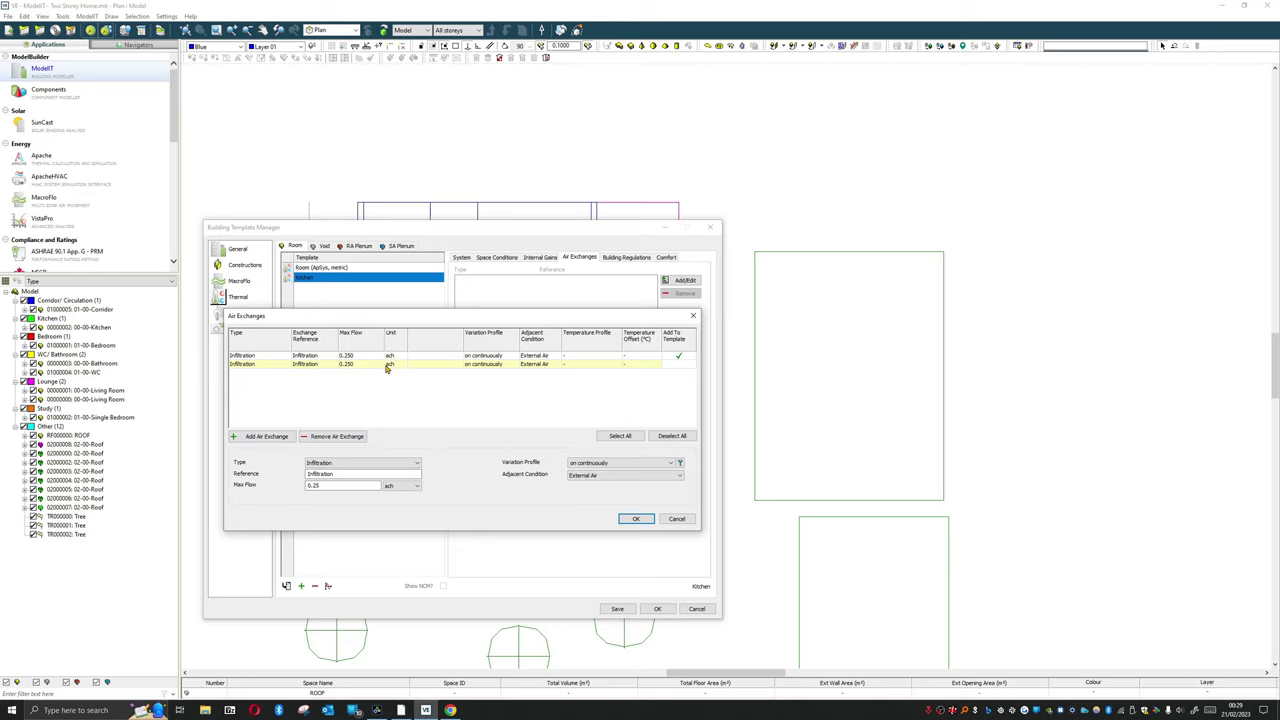
pyautogui.click(357, 462)
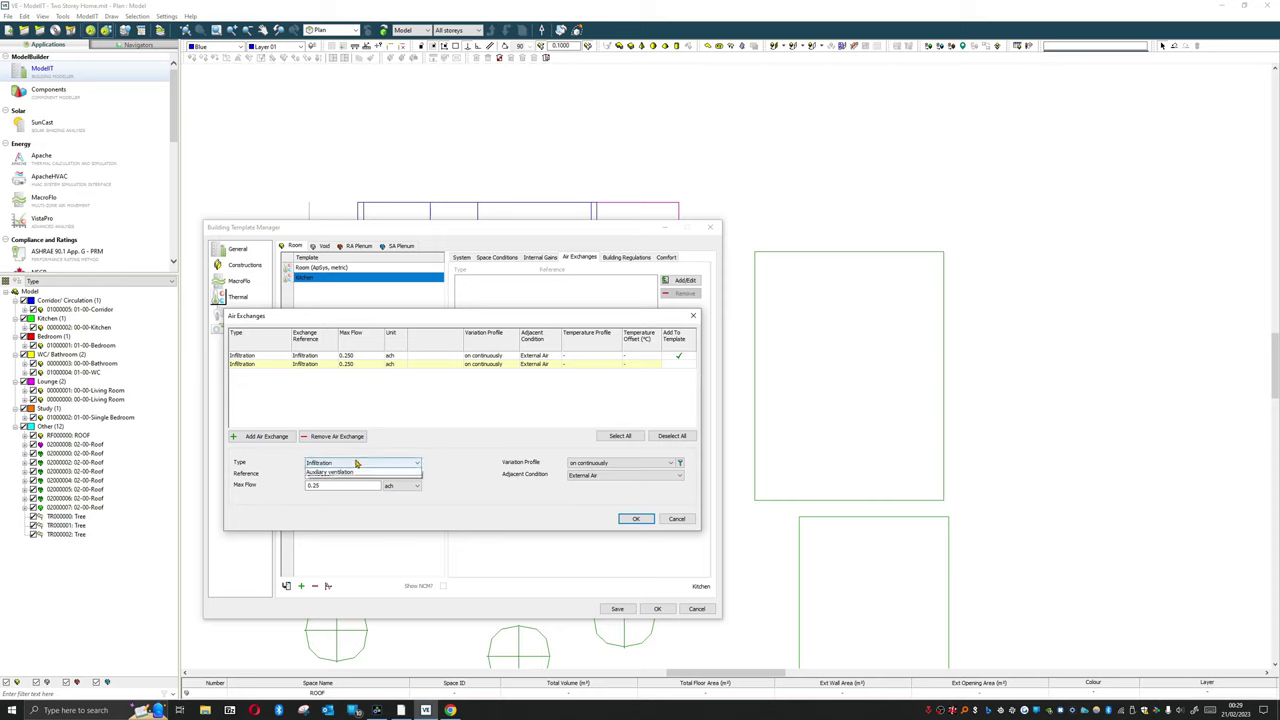
pyautogui.click(356, 463)
pyautogui.click(356, 463)
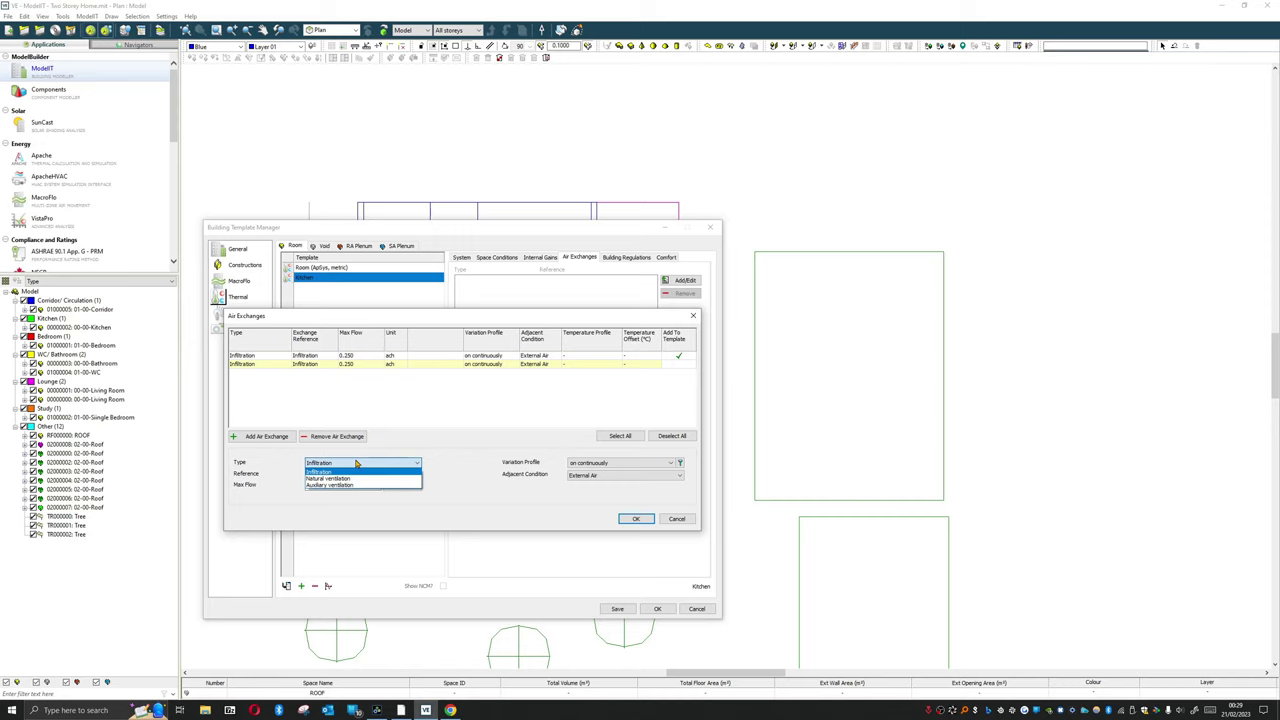
pyautogui.click(357, 478)
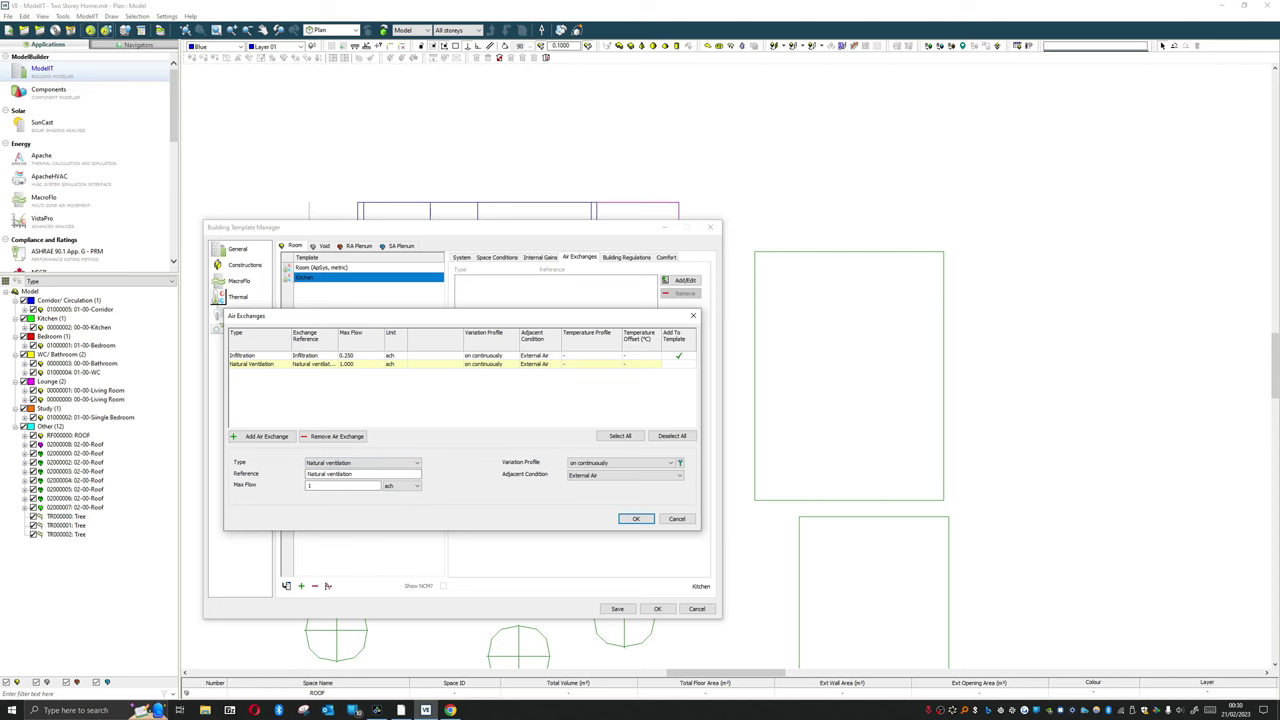
# Switch to the browser to consult the CIBSE AM10 natural ventilation page, and return to the air exchange settings
pyautogui.hotkey('alt', 'Tab')
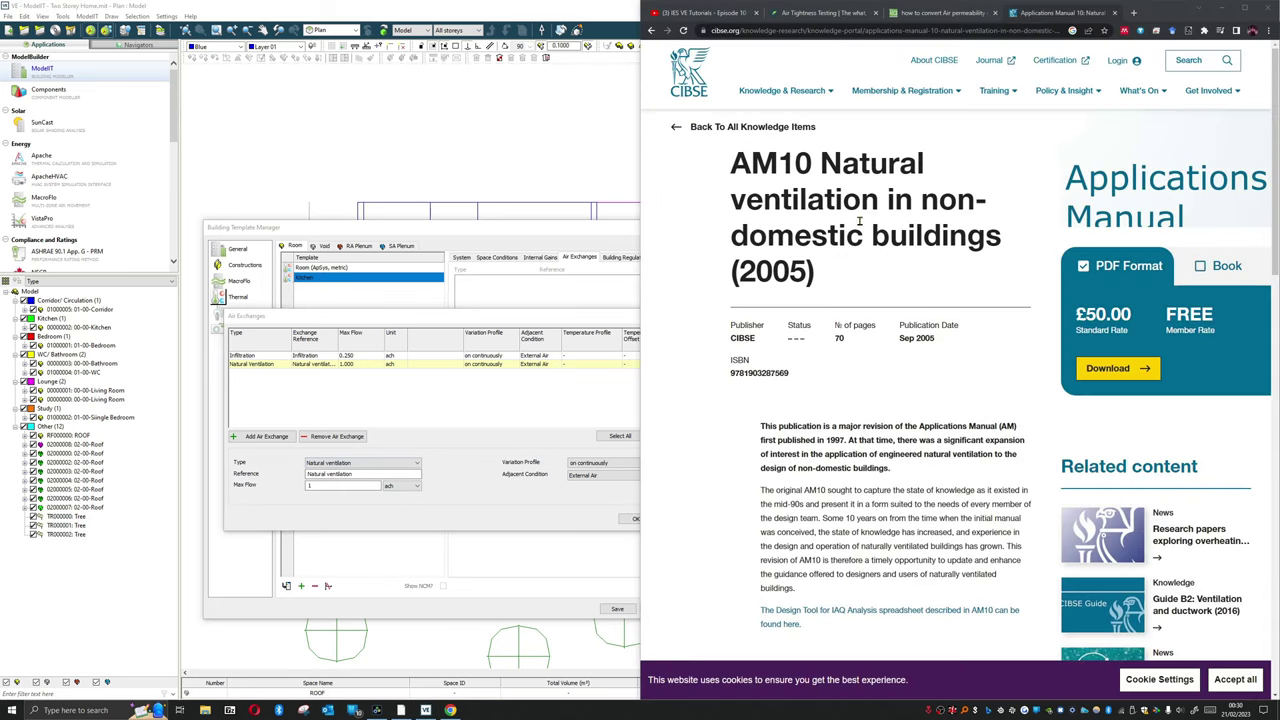
pyautogui.moveTo(751, 163); pyautogui.dragTo(876, 297)
pyautogui.click(878, 292)
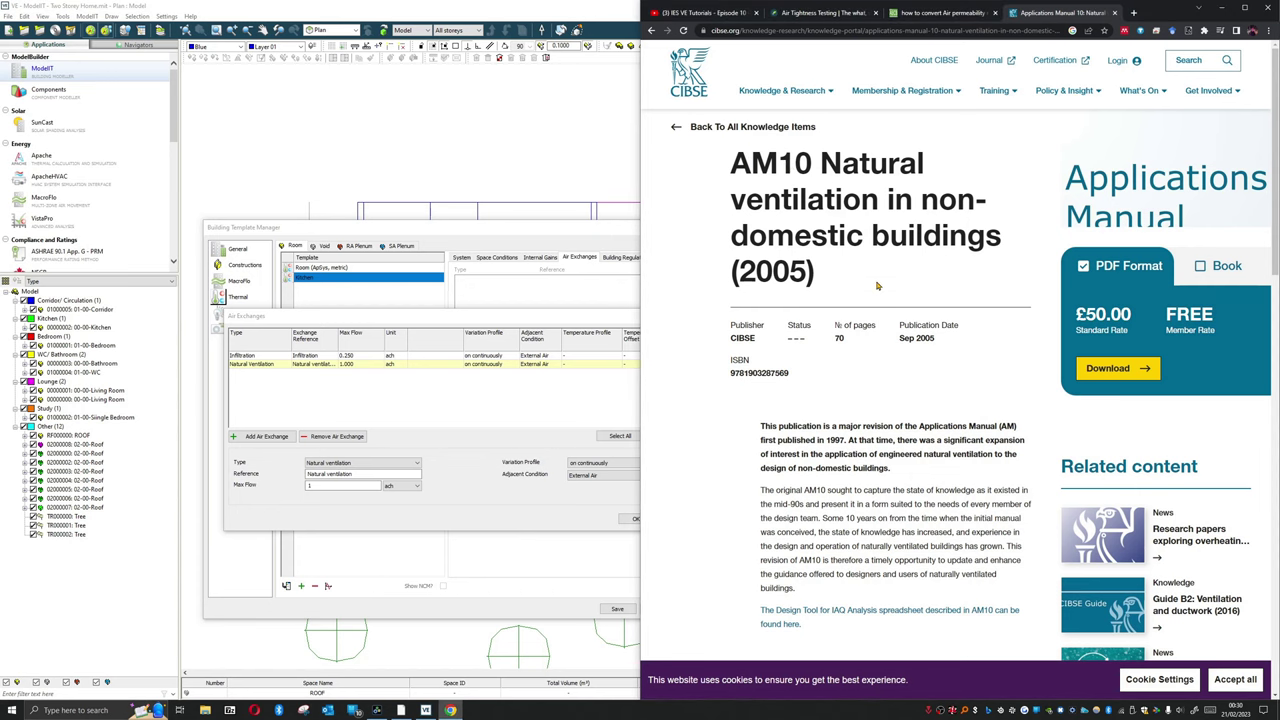
pyautogui.click(1214, 7)
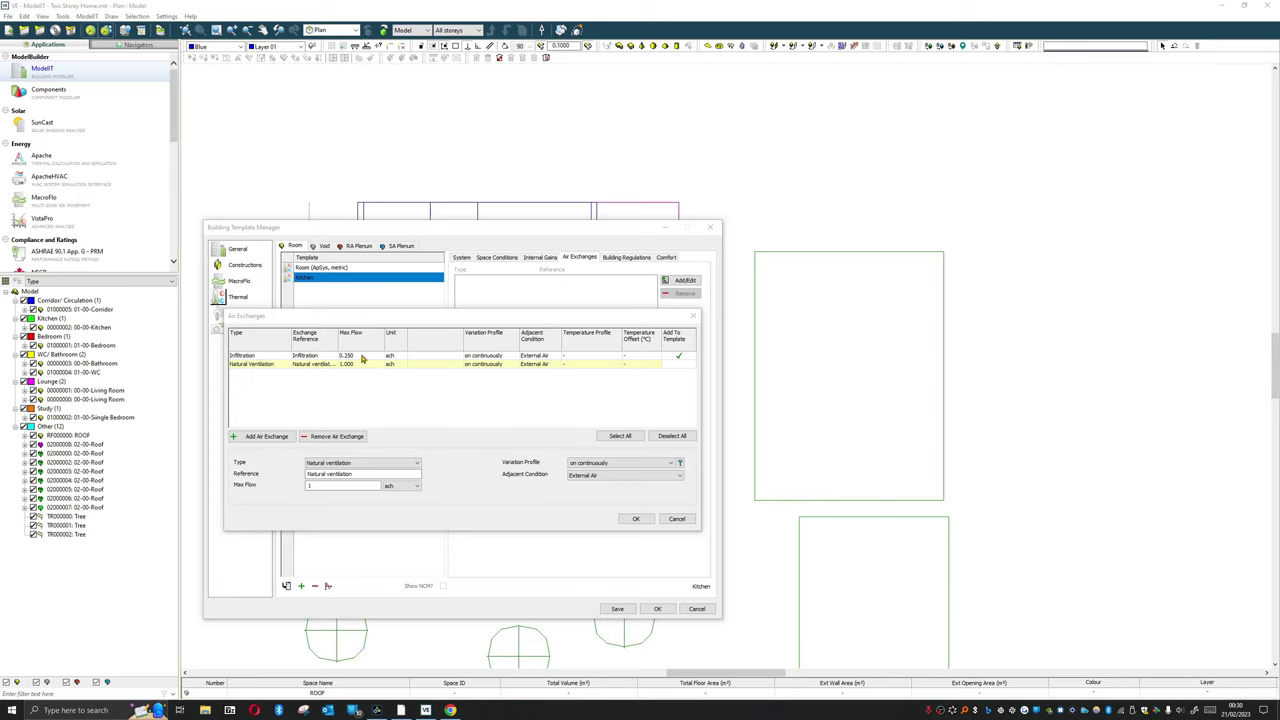
# Remove the natural ventilation air exchange from the list
pyautogui.click(366, 400)
pyautogui.click(337, 436)
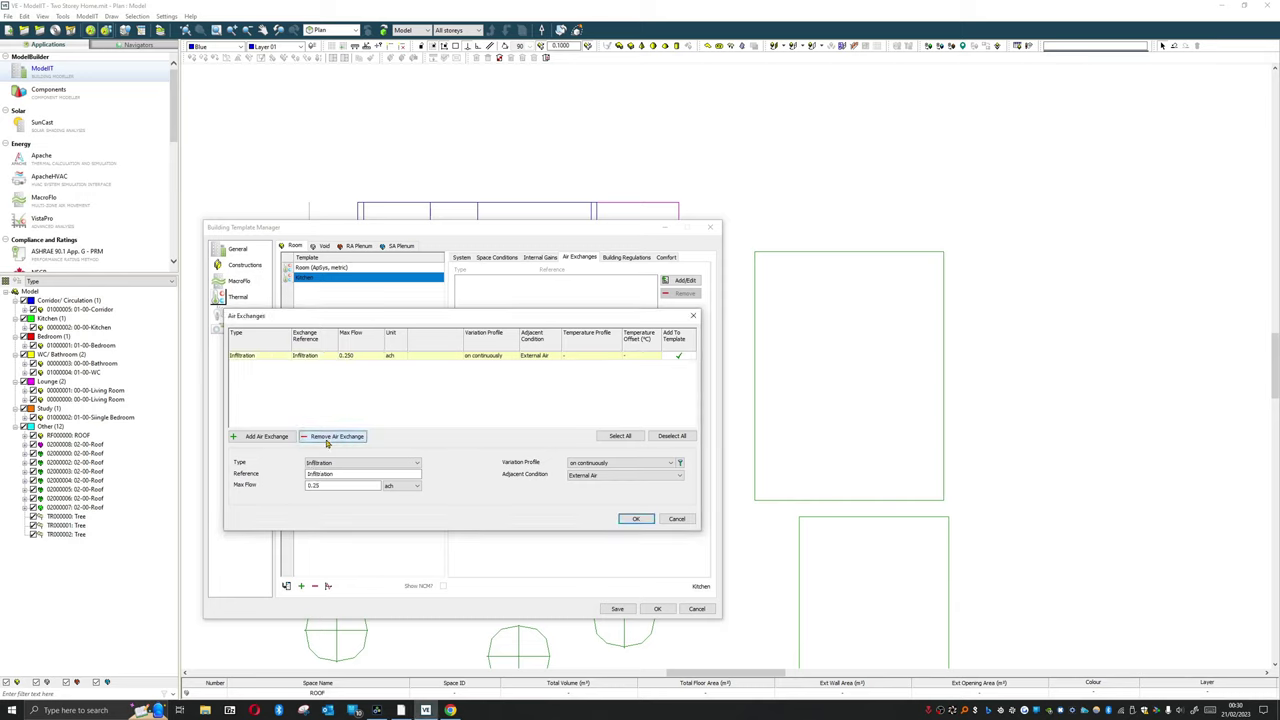
# Create an air exchange of type Auxiliary ventilation with the reference Kitchen Supply and extract
pyautogui.click(277, 438)
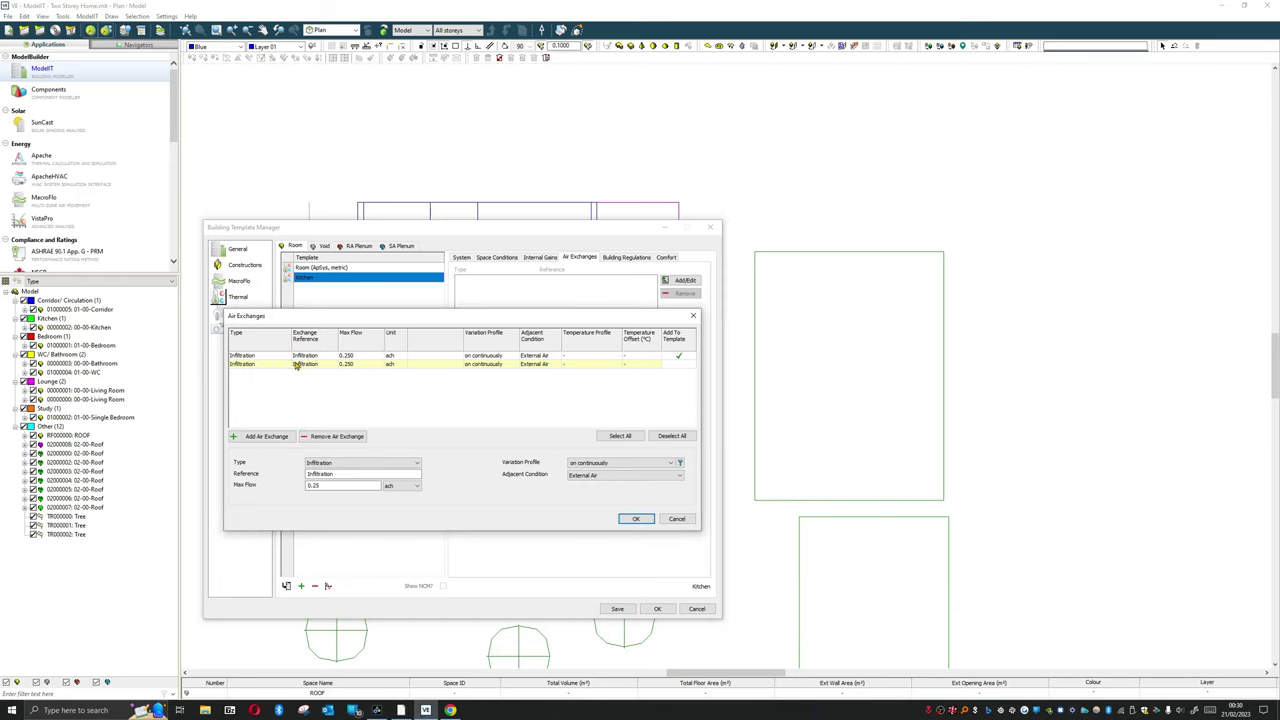
pyautogui.click(325, 463)
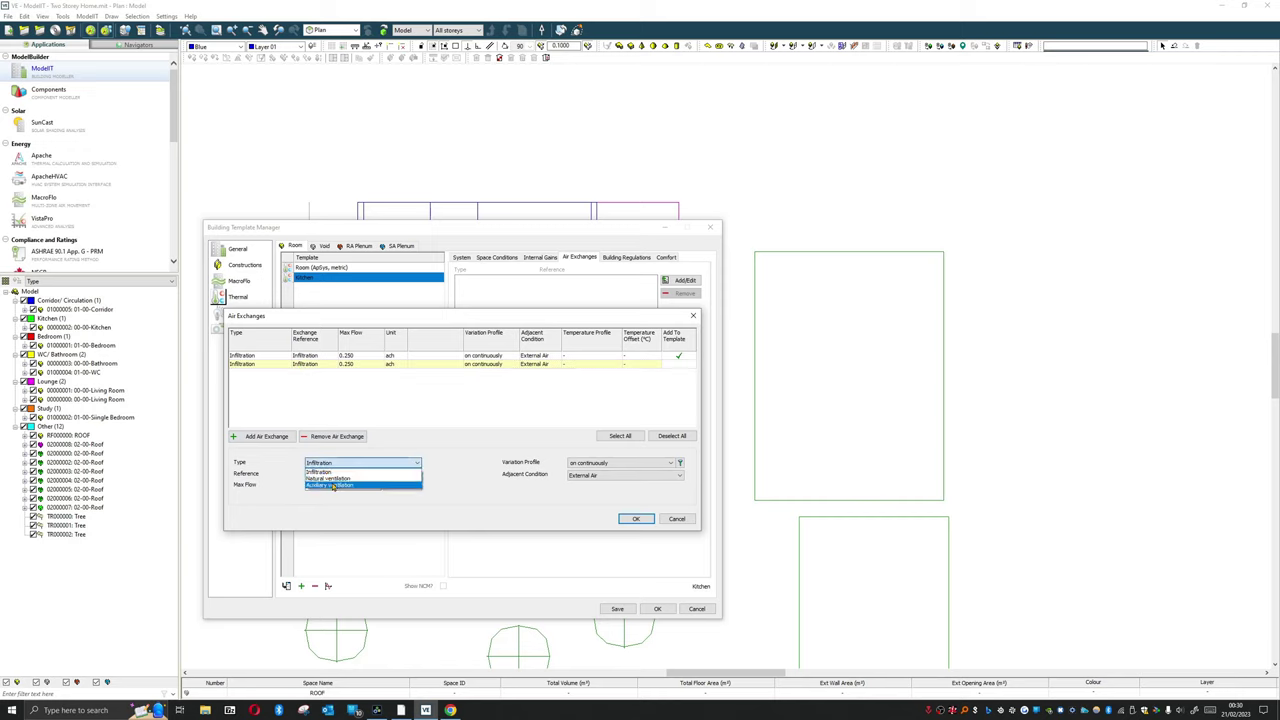
pyautogui.click(334, 487)
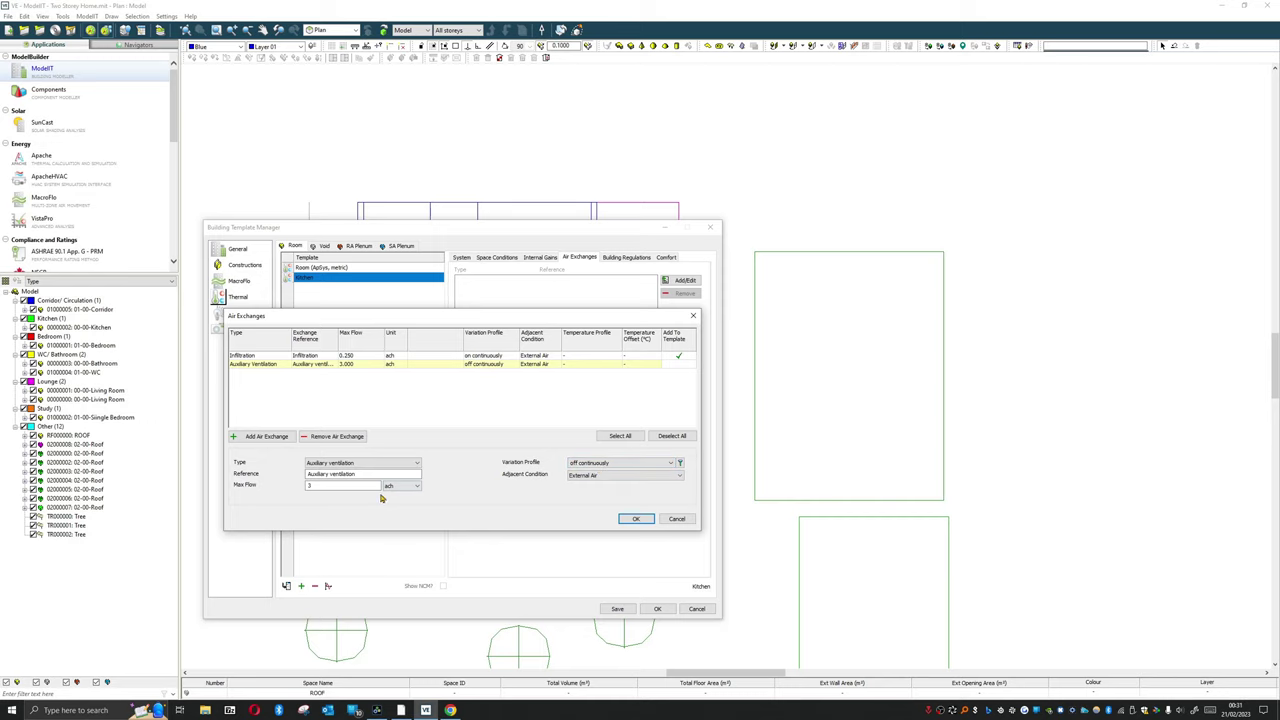
pyautogui.moveTo(305, 474); pyautogui.dragTo(358, 475)
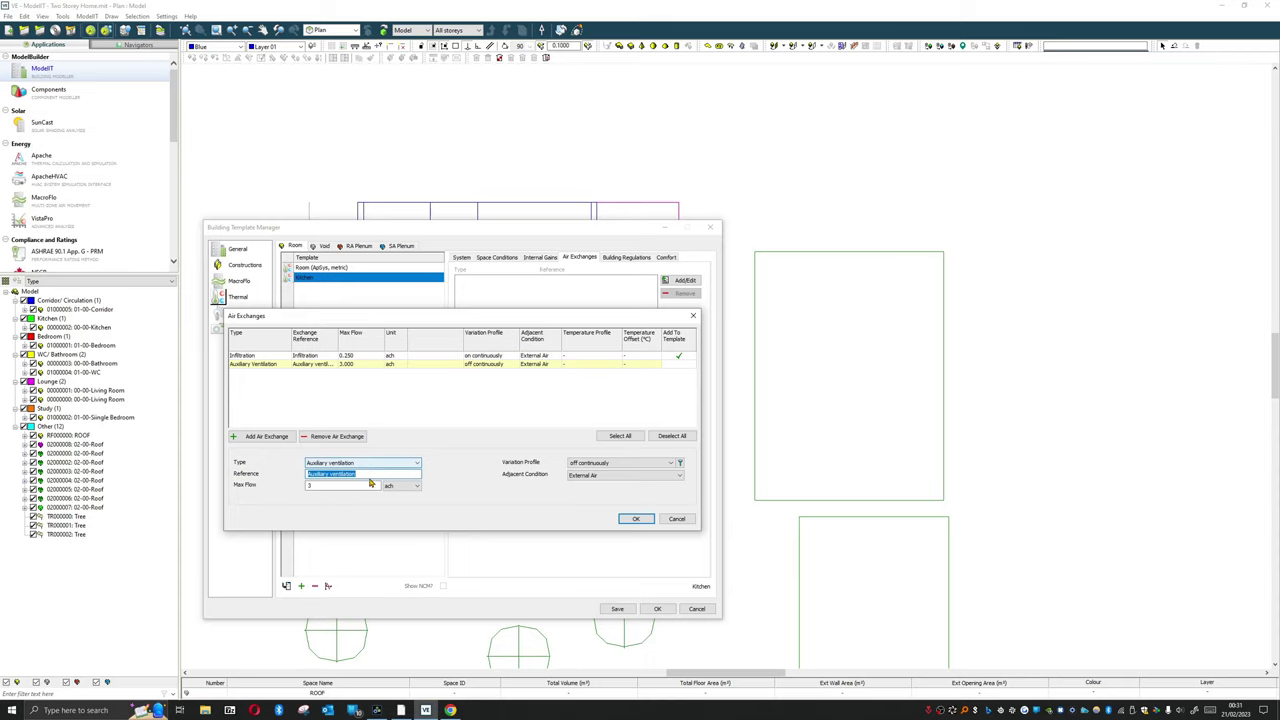
pyautogui.write('Kitch')
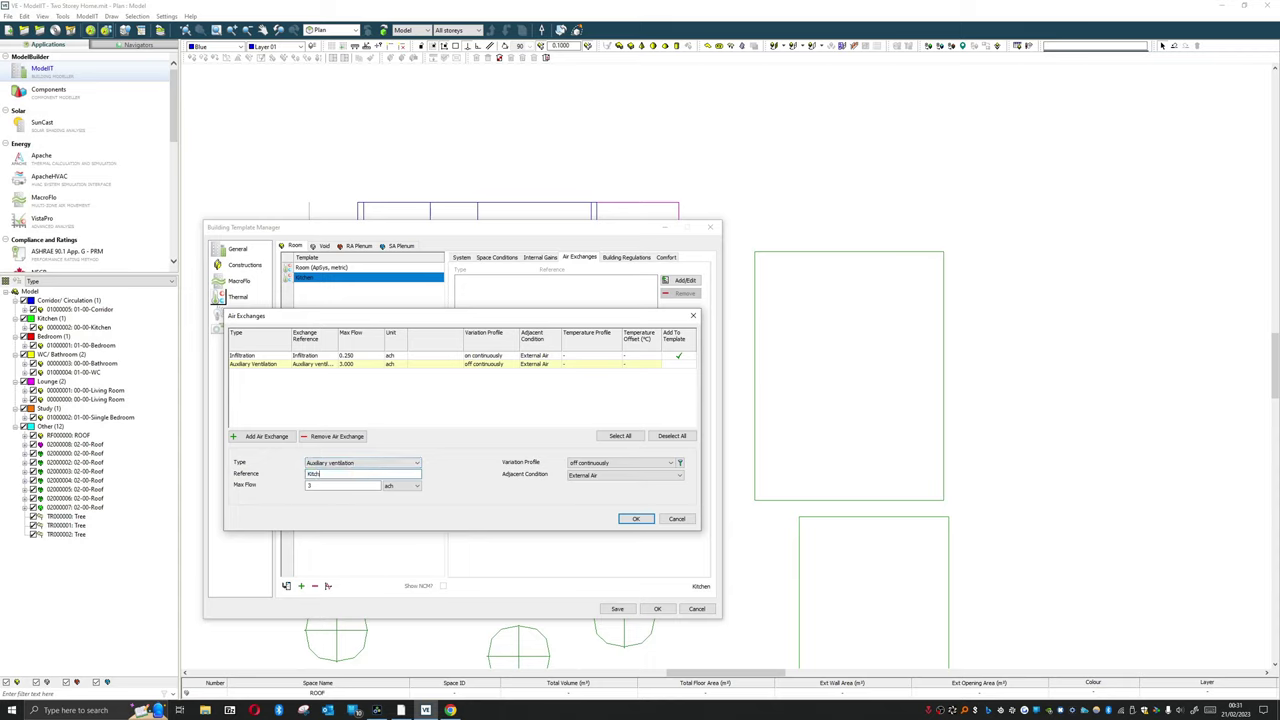
pyautogui.write('en Supply and a')
pyautogui.write('xtract')
# Set the auxiliary ventilation's maximum flow to 10 l/s/person
pyautogui.click(349, 485)
pyautogui.click(416, 486)
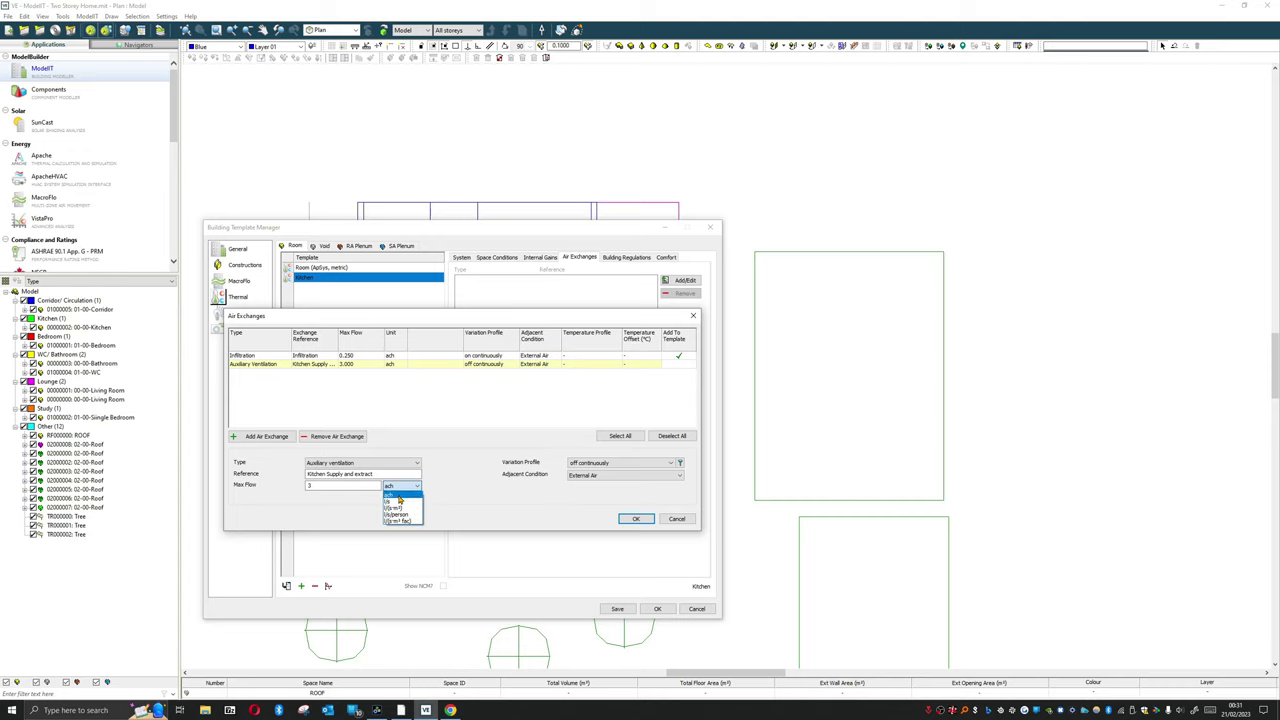
pyautogui.click(397, 500)
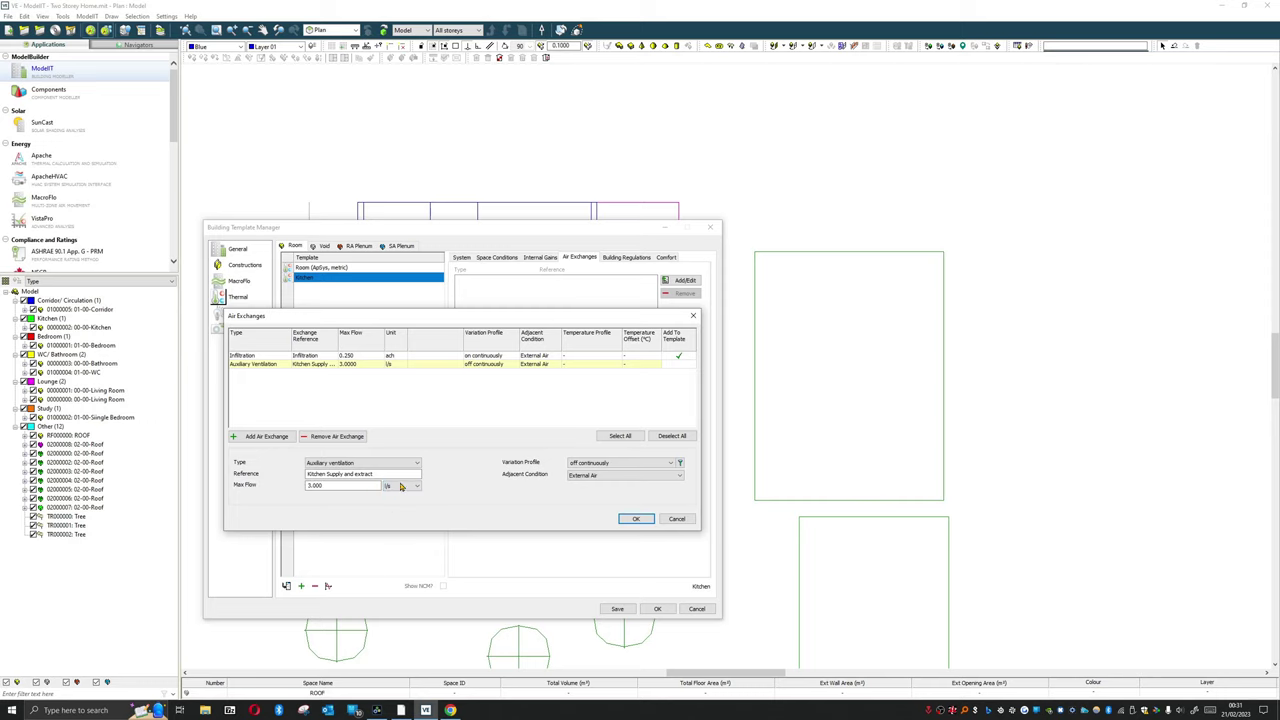
pyautogui.click(401, 486)
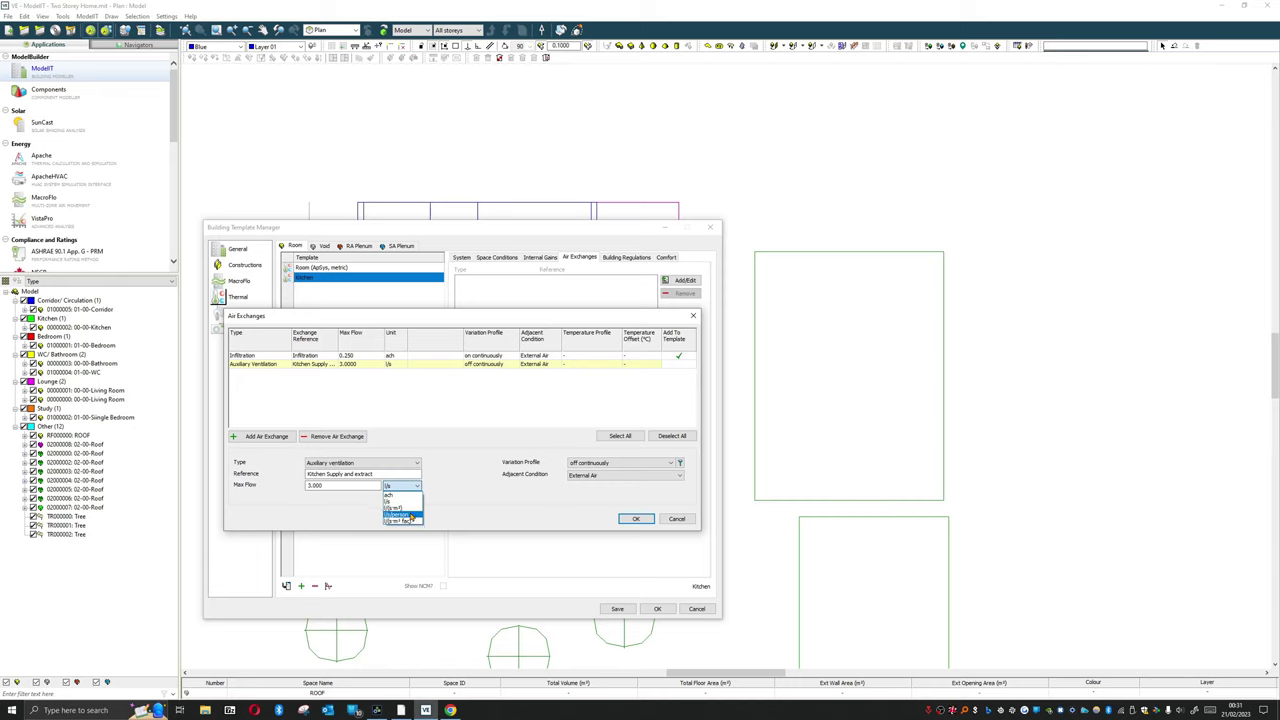
pyautogui.click(408, 514)
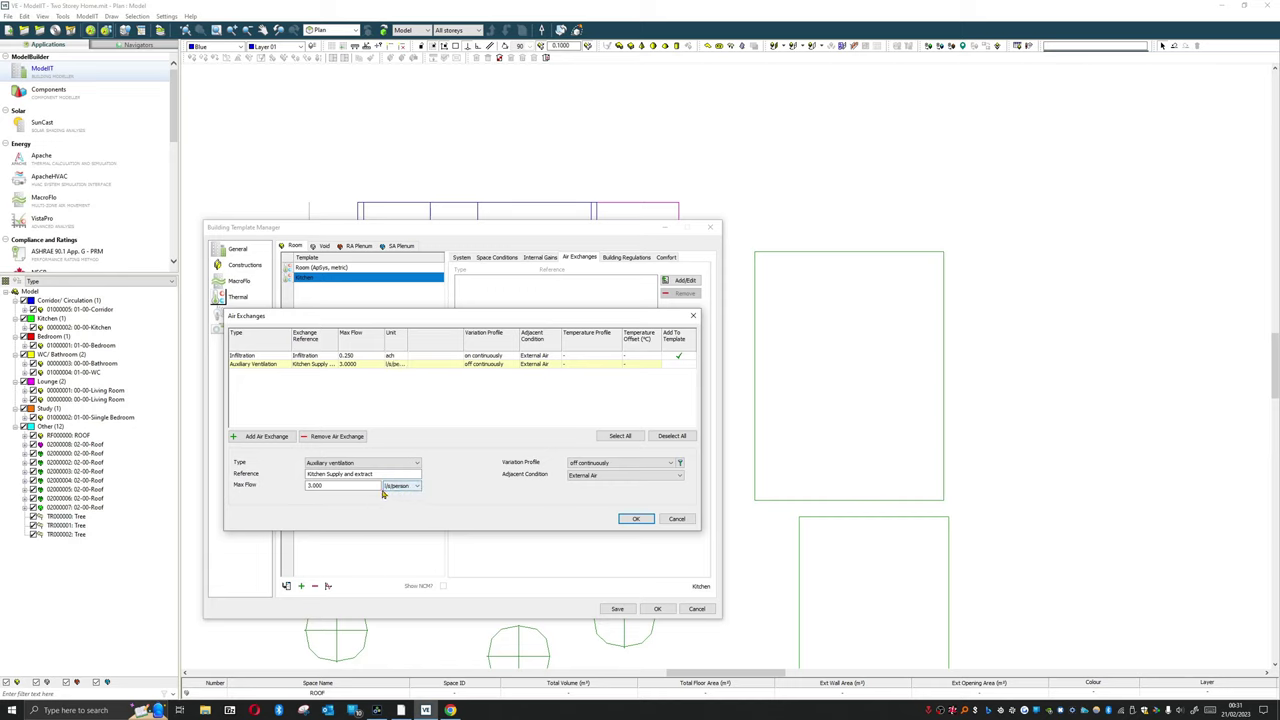
pyautogui.doubleClick(316, 485)
pyautogui.write('10')
# Set the auxiliary ventilation's variation profile to on continuously and add the air exchange to the Kitchen template
pyautogui.click(582, 464)
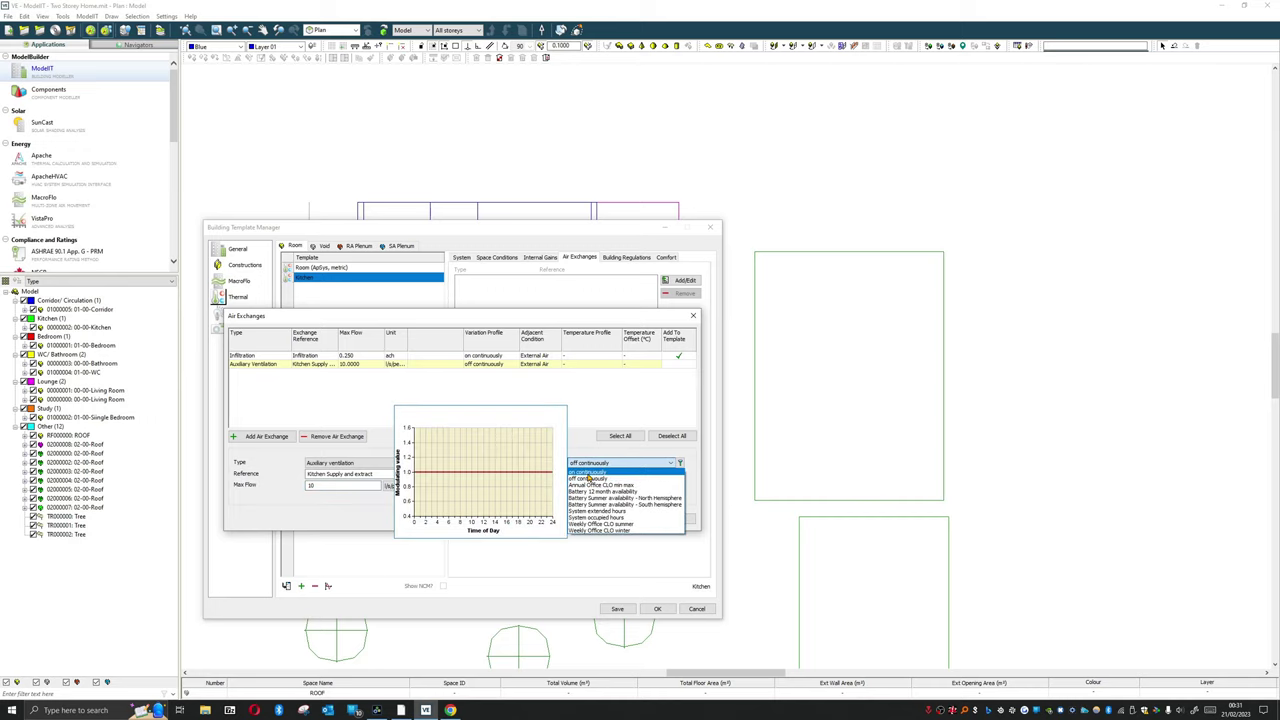
pyautogui.click(588, 472)
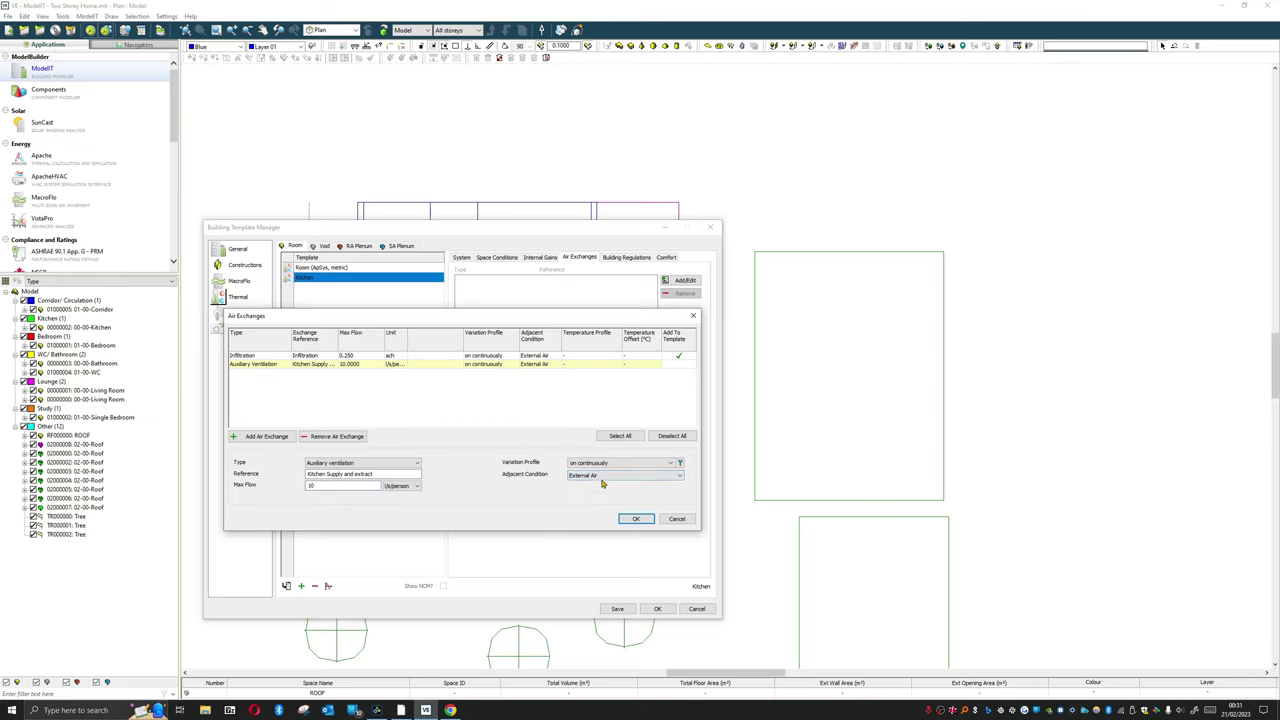
pyautogui.click(603, 478)
pyautogui.click(603, 482)
pyautogui.click(689, 366)
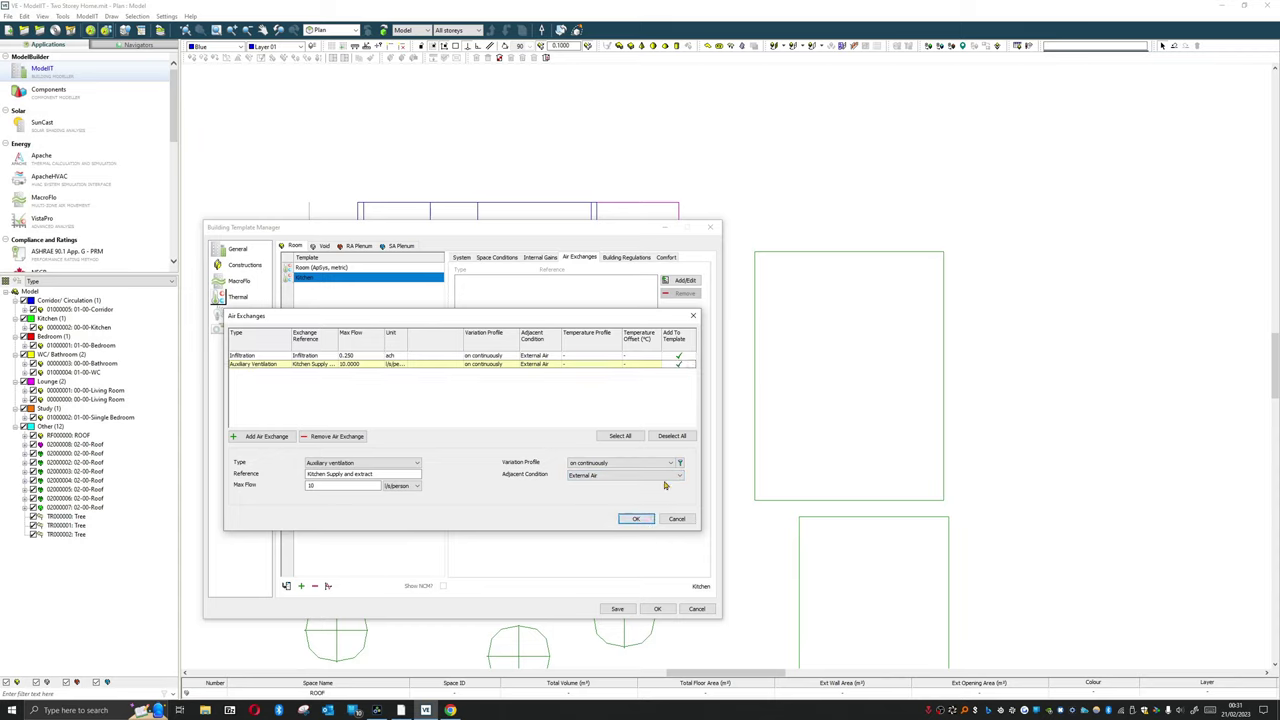
pyautogui.click(637, 519)
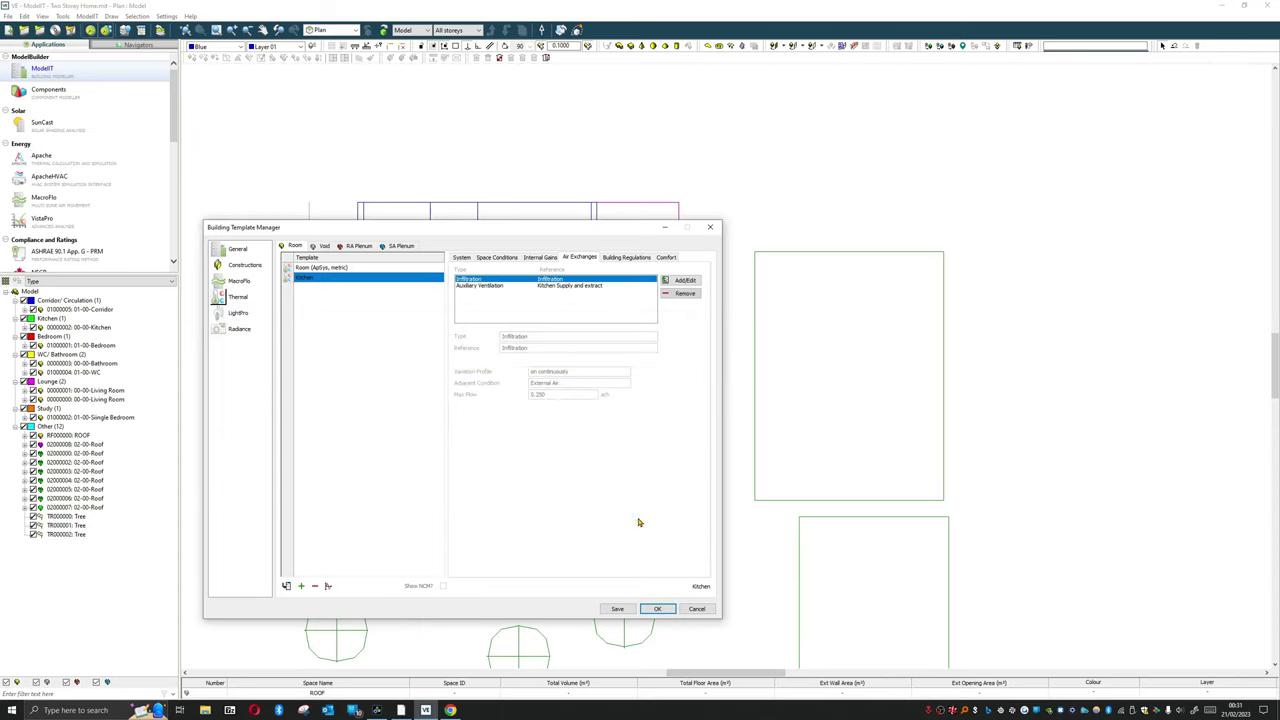
# Review the Kitchen template's People gain and its auxiliary ventilation settings
pyautogui.click(564, 287)
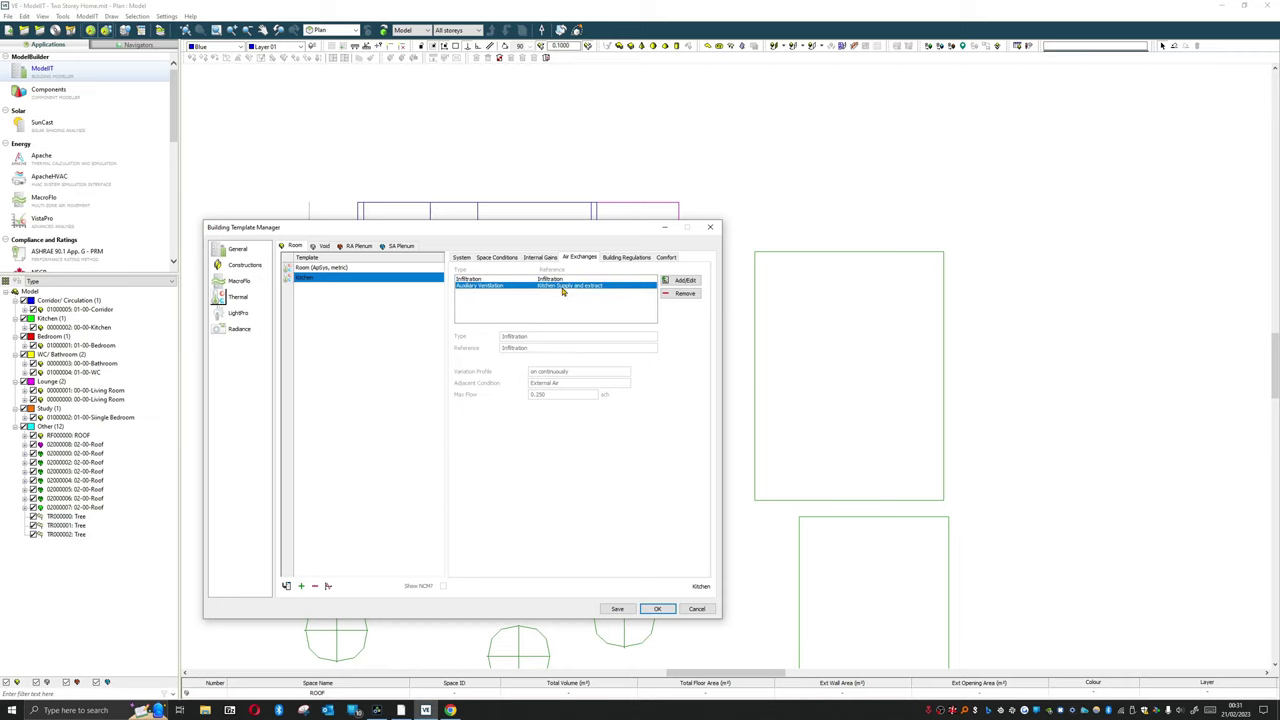
pyautogui.click(540, 257)
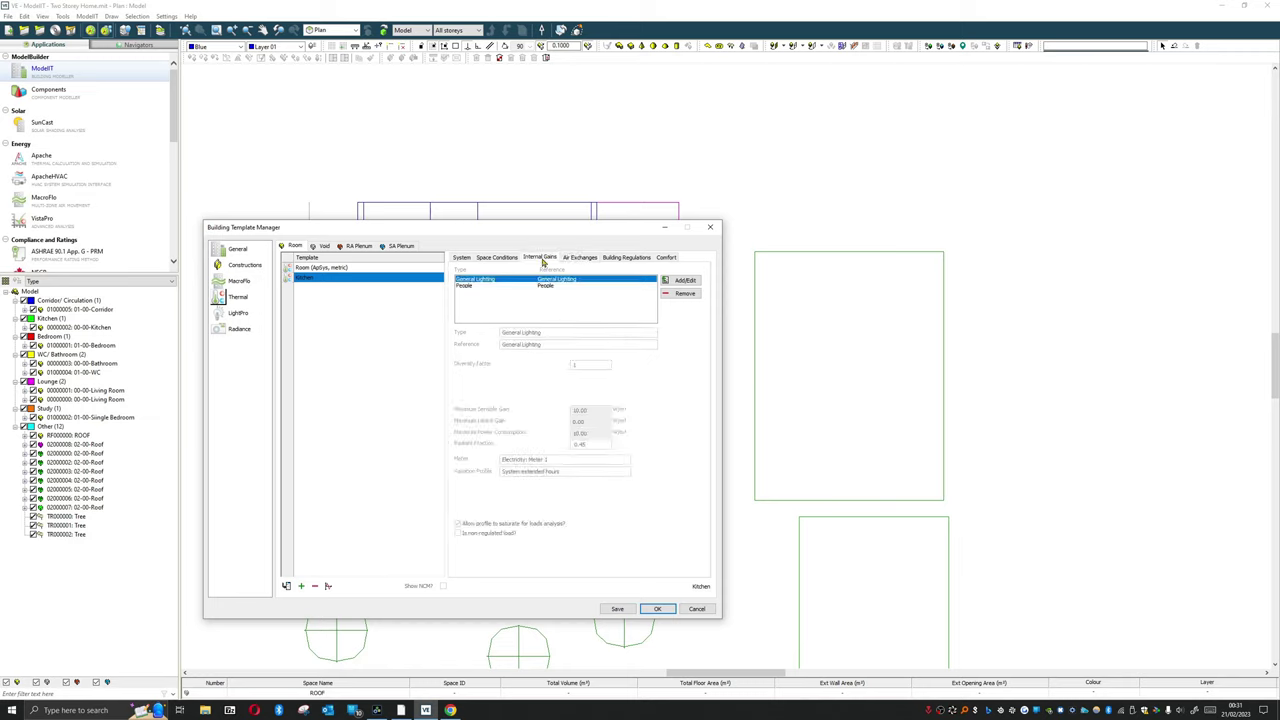
pyautogui.click(543, 286)
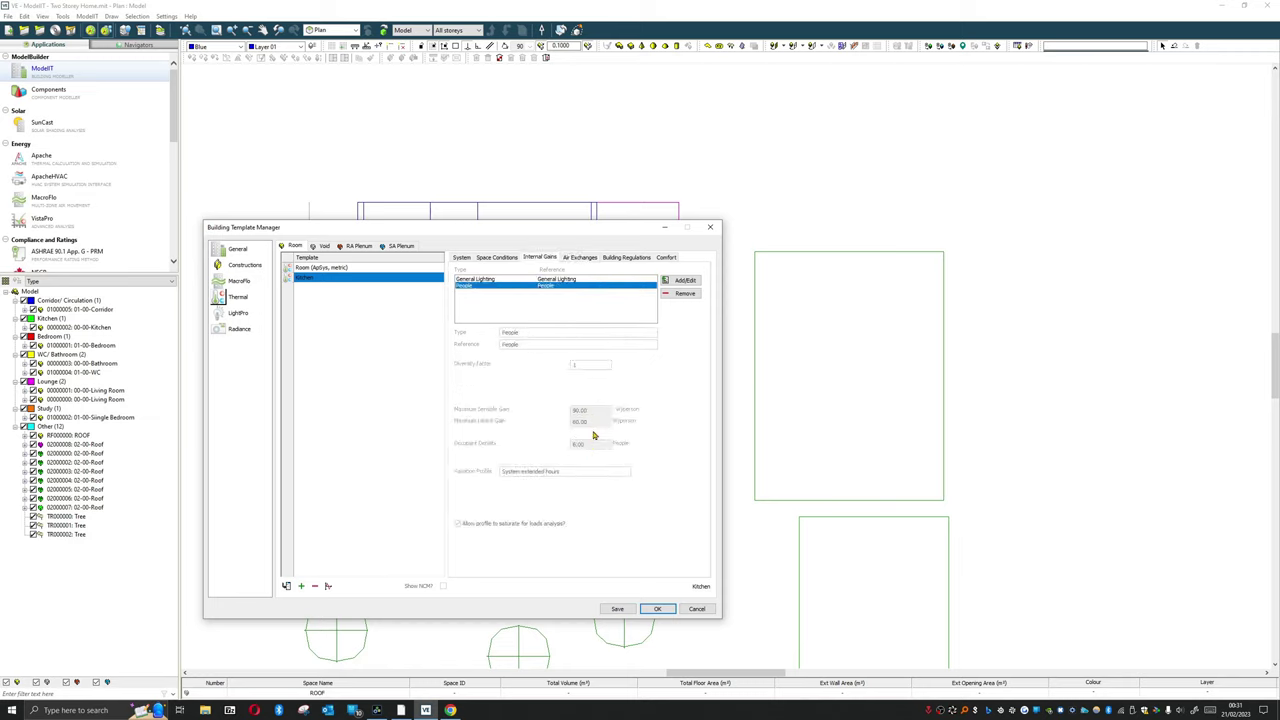
pyautogui.click(578, 258)
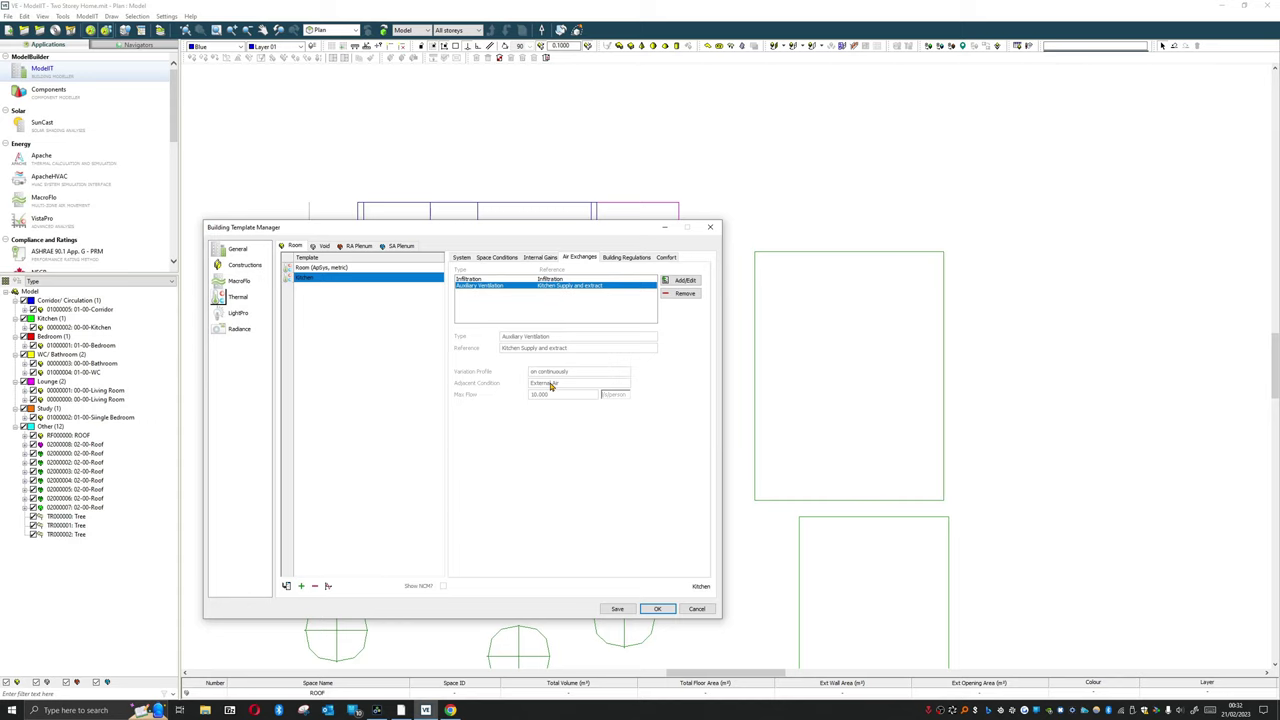
# Review the Kitchen template's internal gains, air exchanges and building regulations settings
pyautogui.click(539, 258)
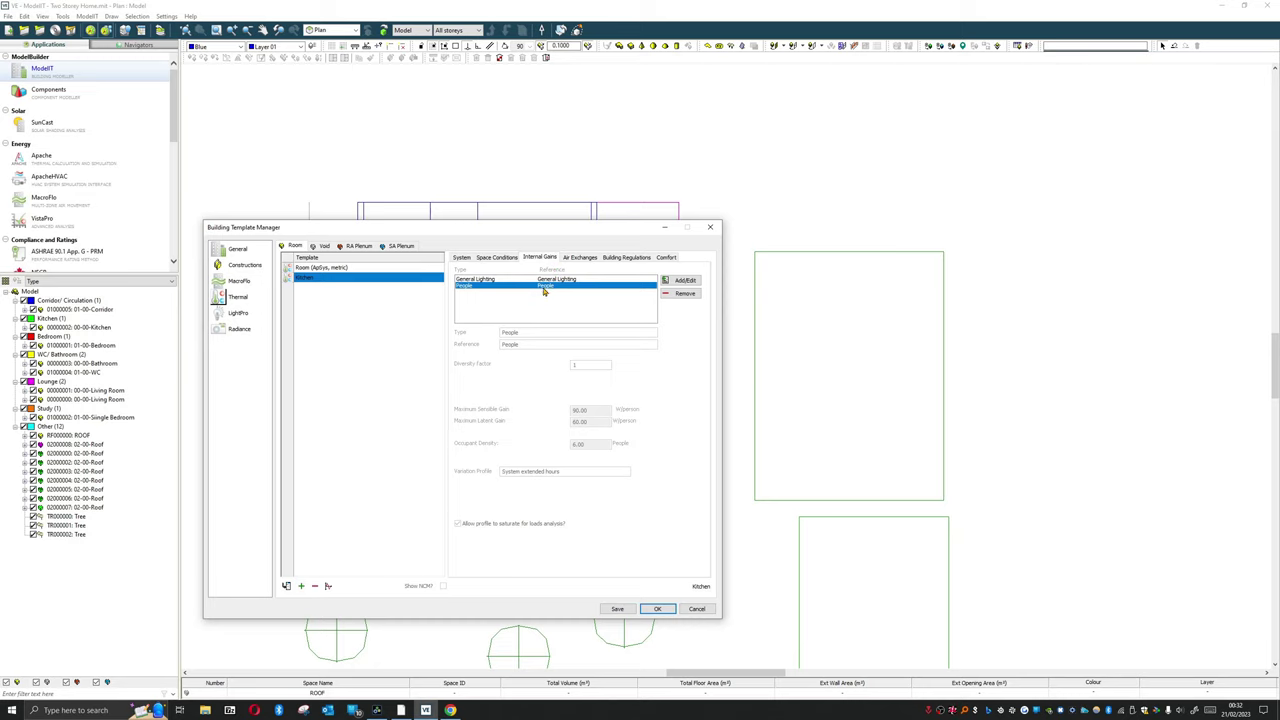
pyautogui.click(579, 261)
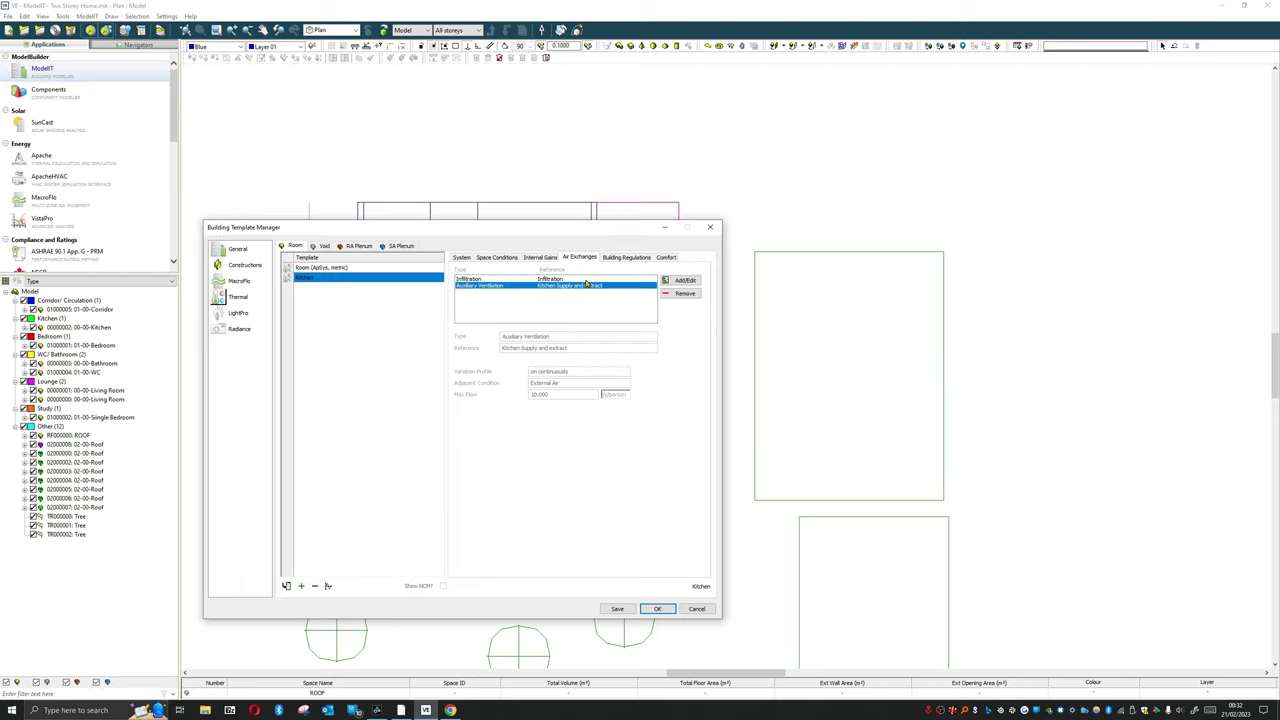
pyautogui.click(612, 258)
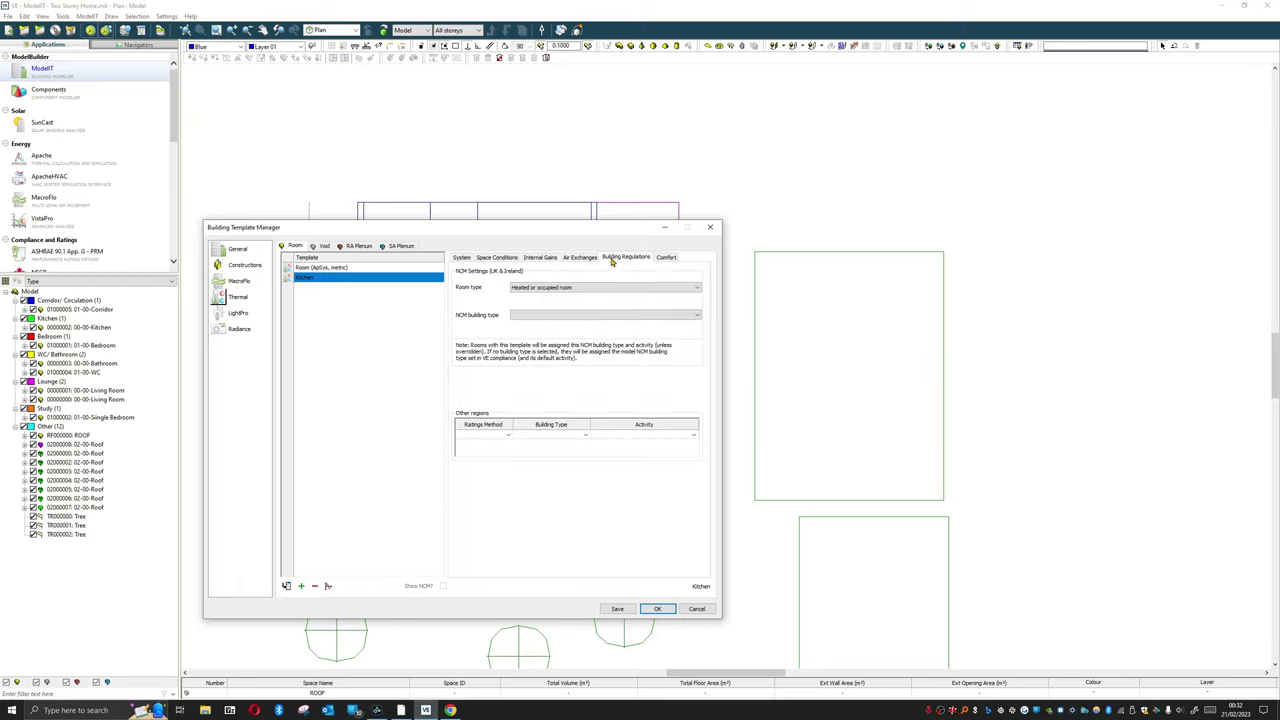
pyautogui.click(580, 262)
pyautogui.click(553, 258)
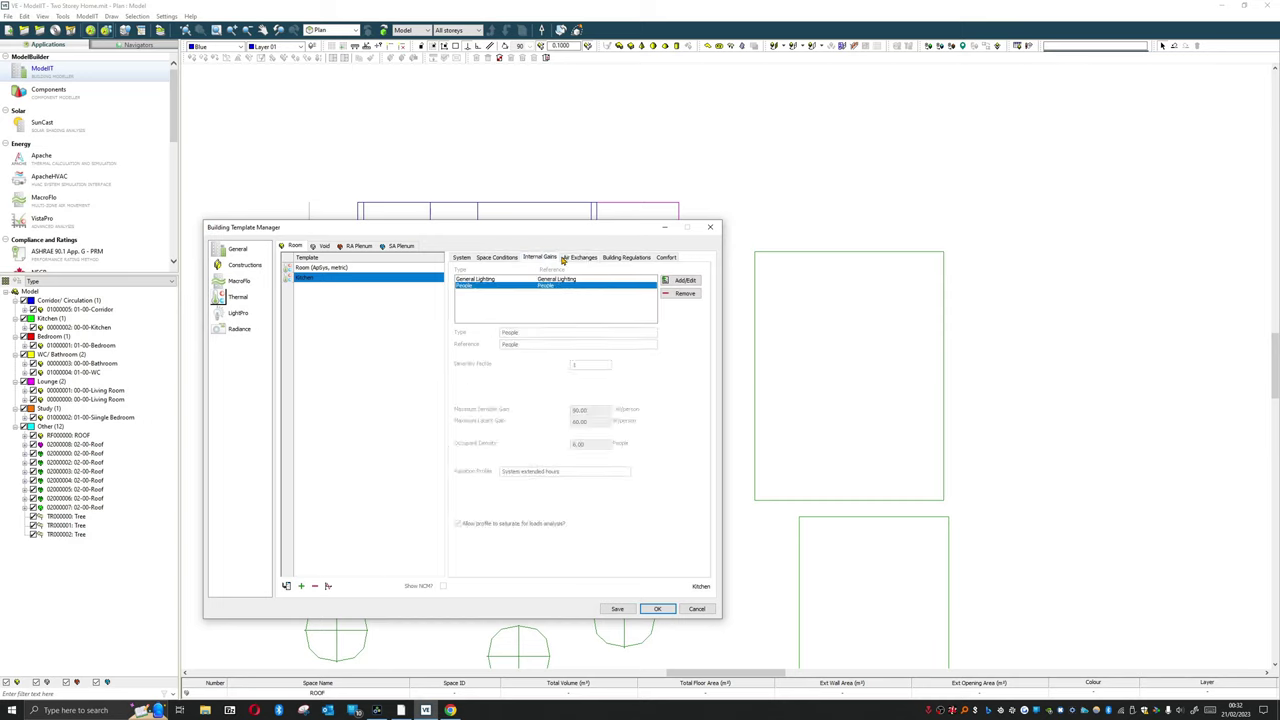
pyautogui.click(580, 258)
pyautogui.click(626, 258)
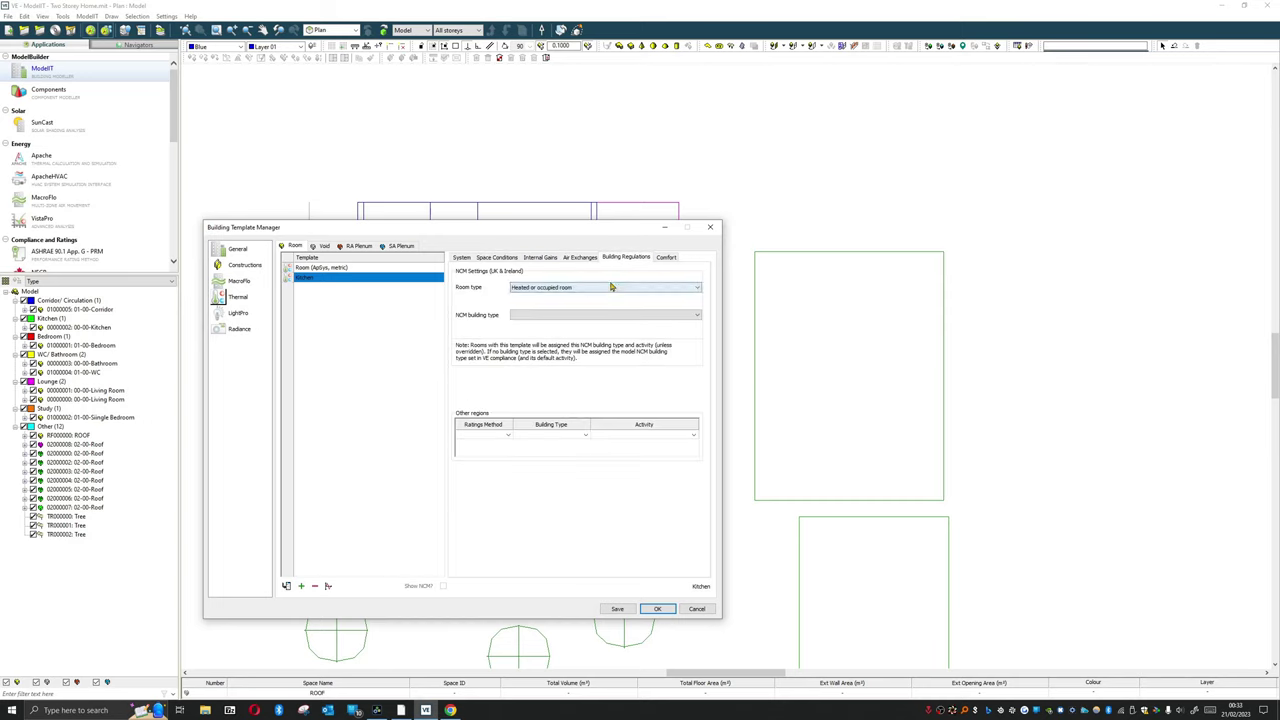
# Examine the NCM building types available in the Kitchen template's building regulations settings without choosing one
pyautogui.click(604, 316)
pyautogui.click(604, 316)
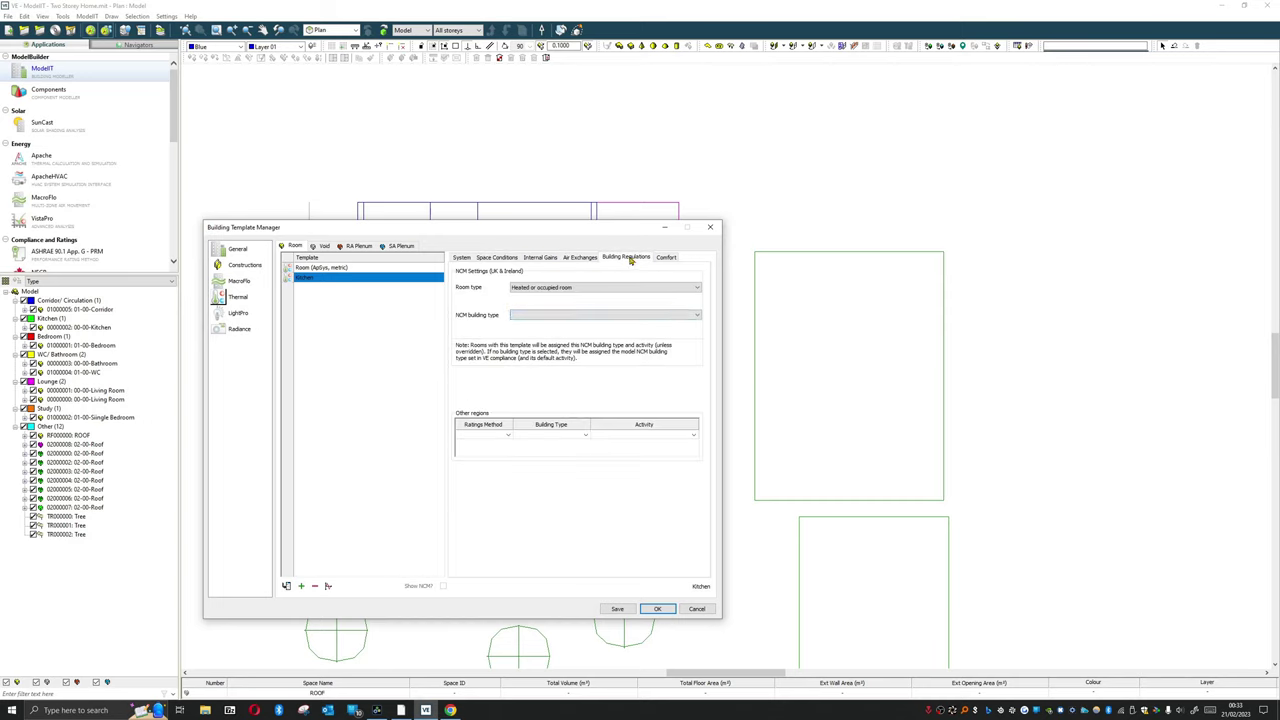
pyautogui.click(601, 315)
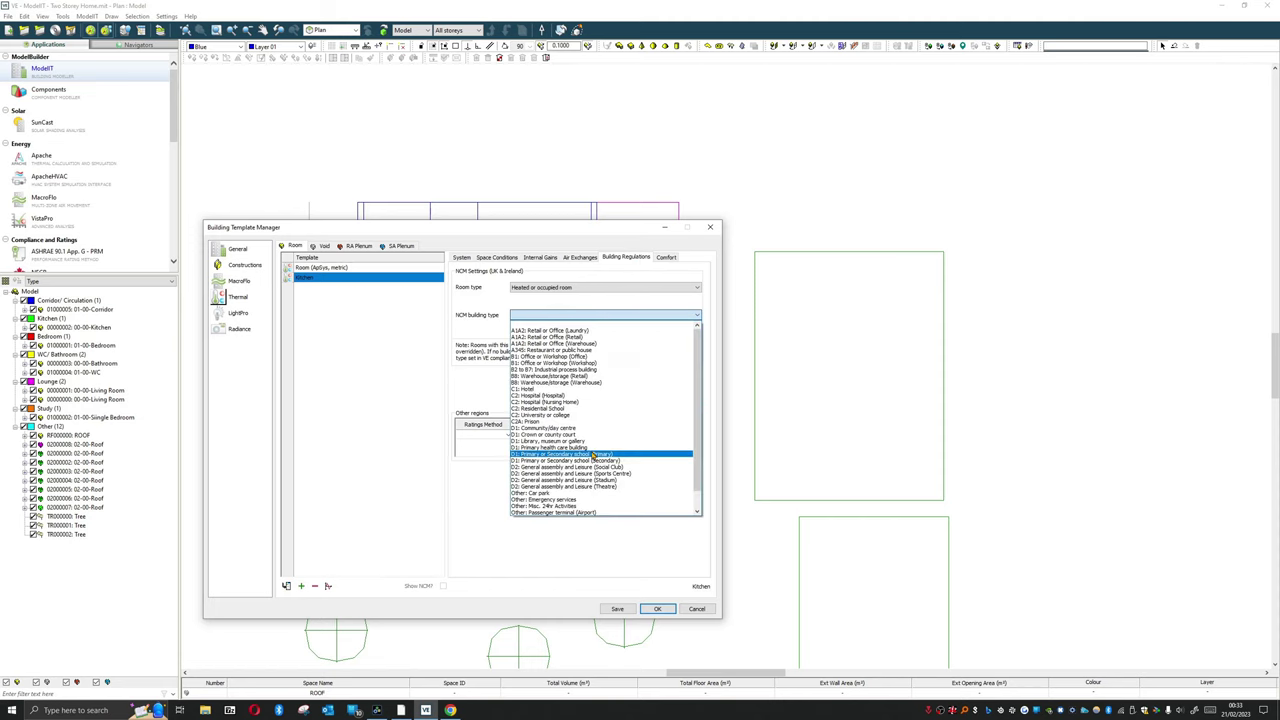
pyautogui.click(596, 314)
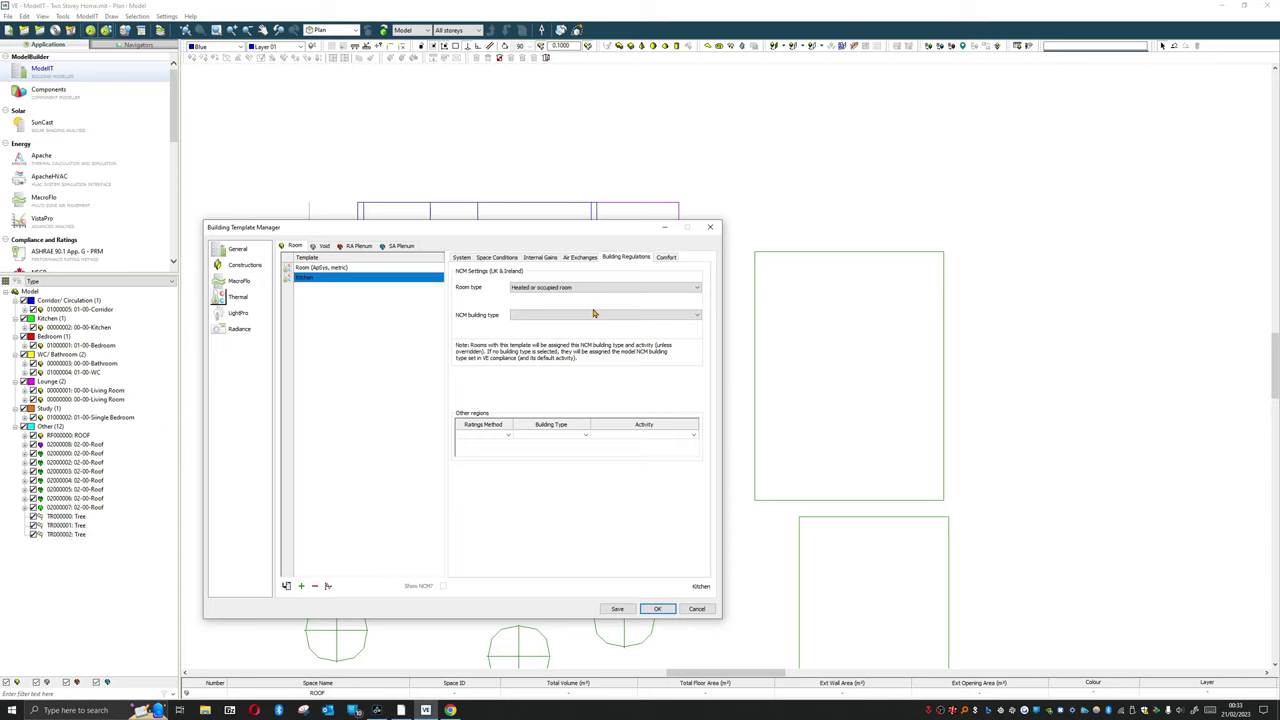
pyautogui.click(593, 314)
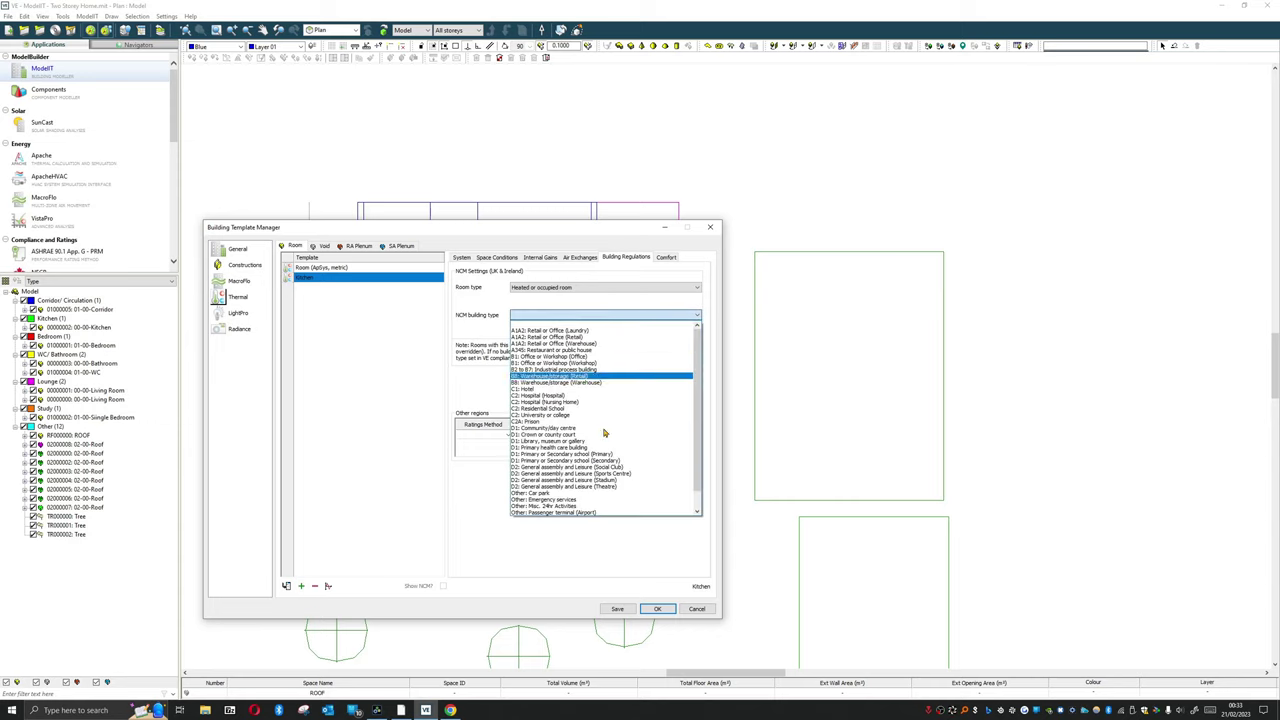
pyautogui.scroll(-1, 615, 460)
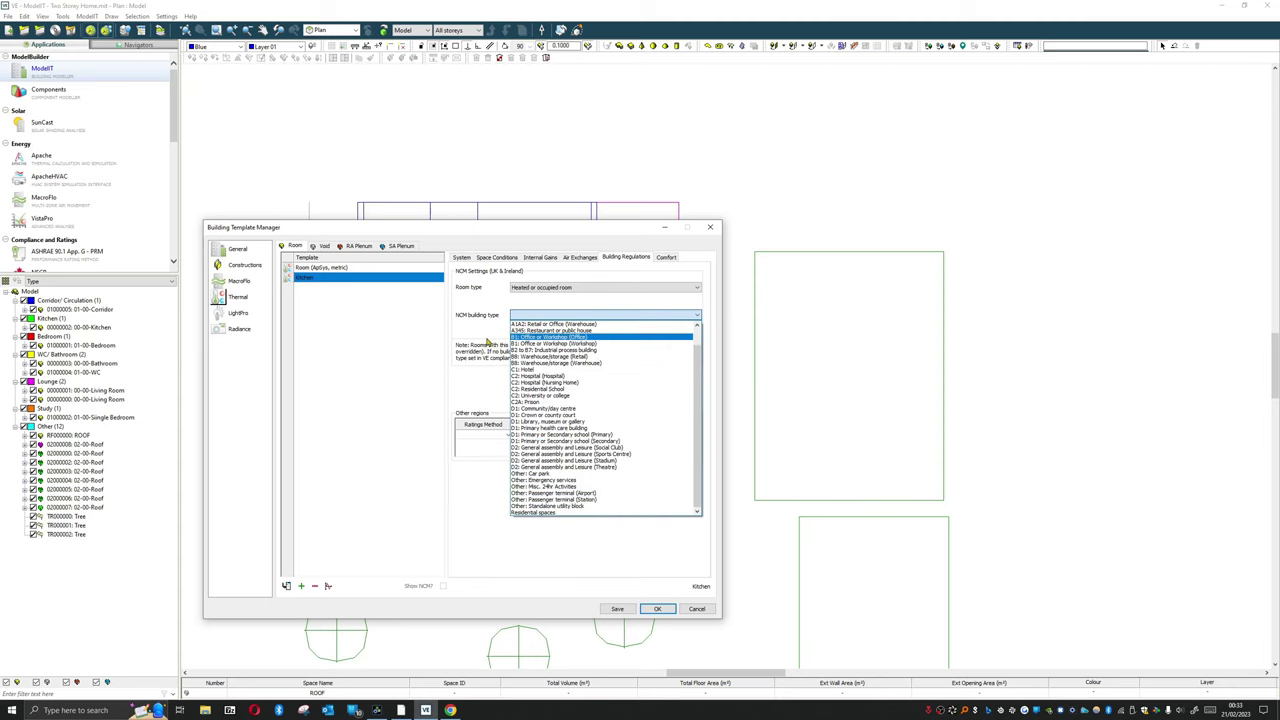
pyautogui.click(581, 280)
# Review the Kitchen template's comfort settings, including the metabolic rate choices and the clothing CLO methods
pyautogui.click(666, 257)
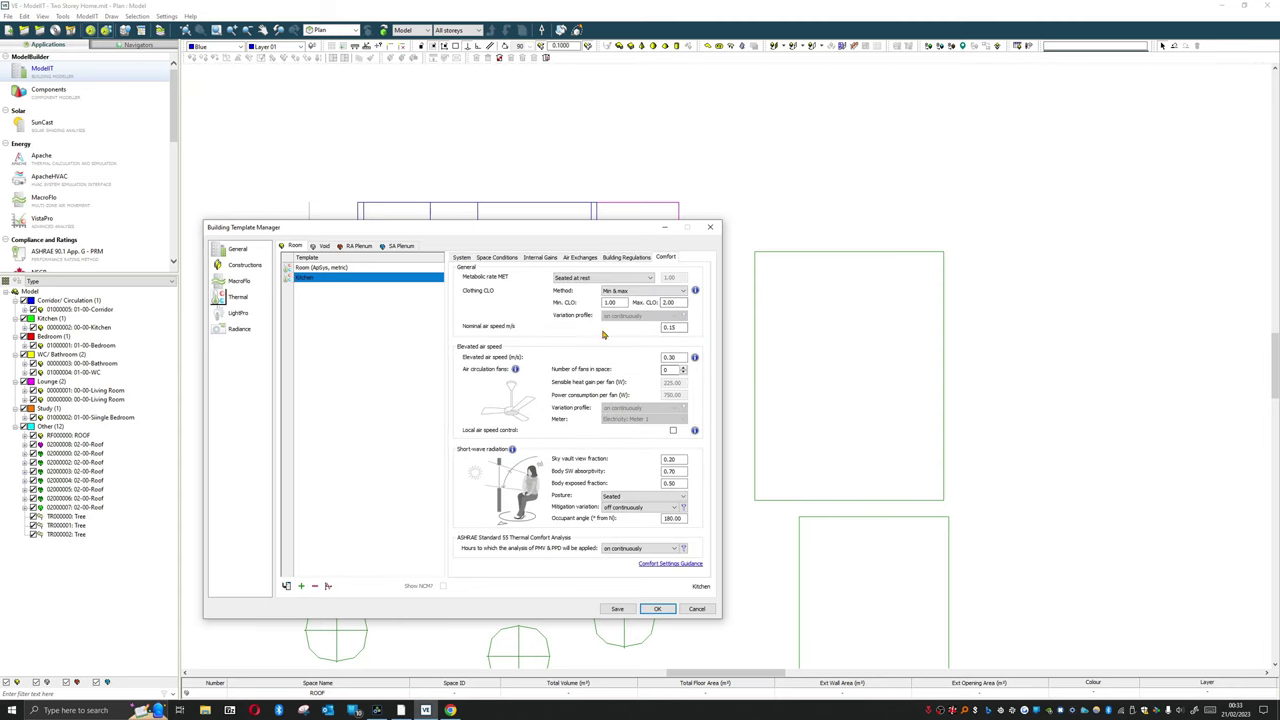
pyautogui.click(629, 278)
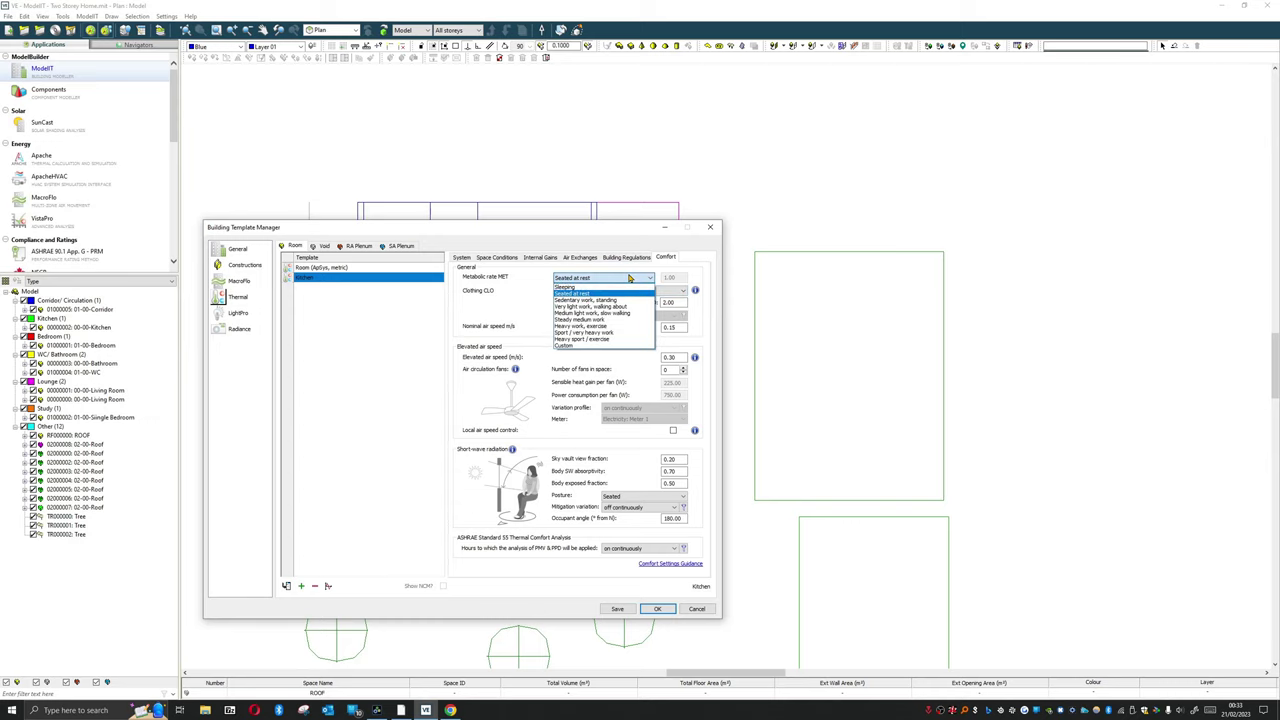
pyautogui.click(629, 278)
pyautogui.click(622, 290)
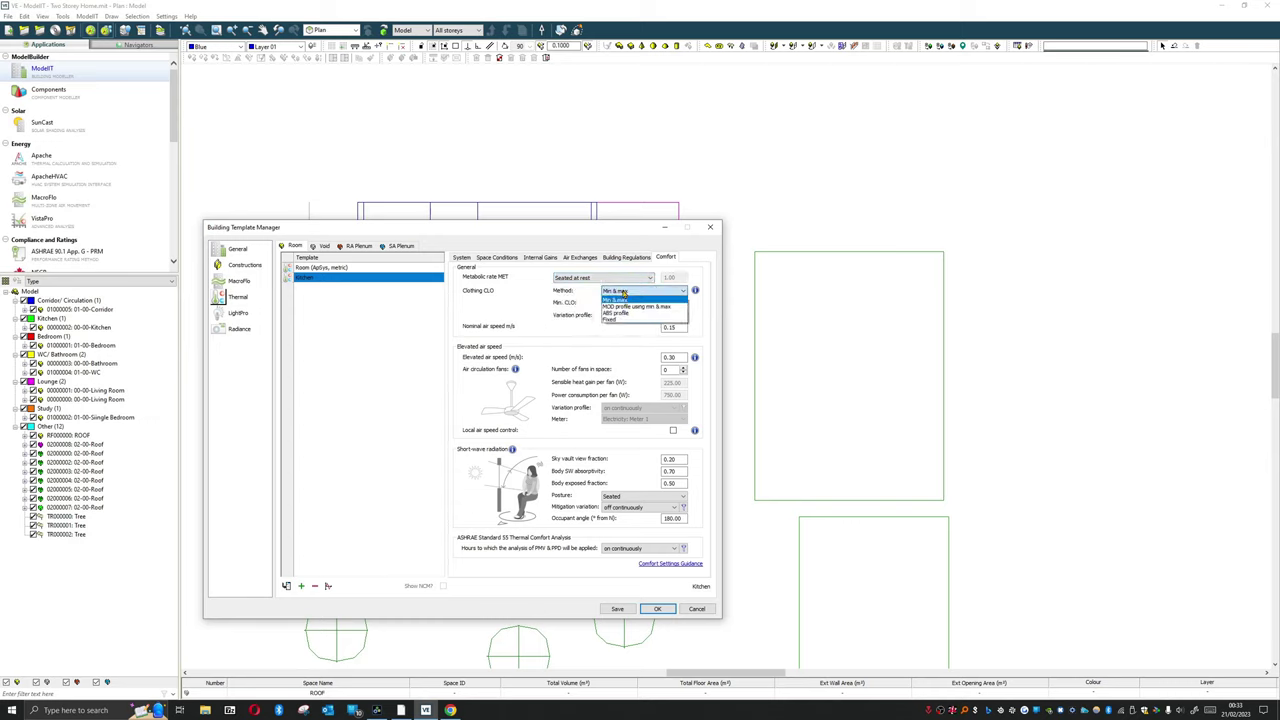
pyautogui.click(622, 290)
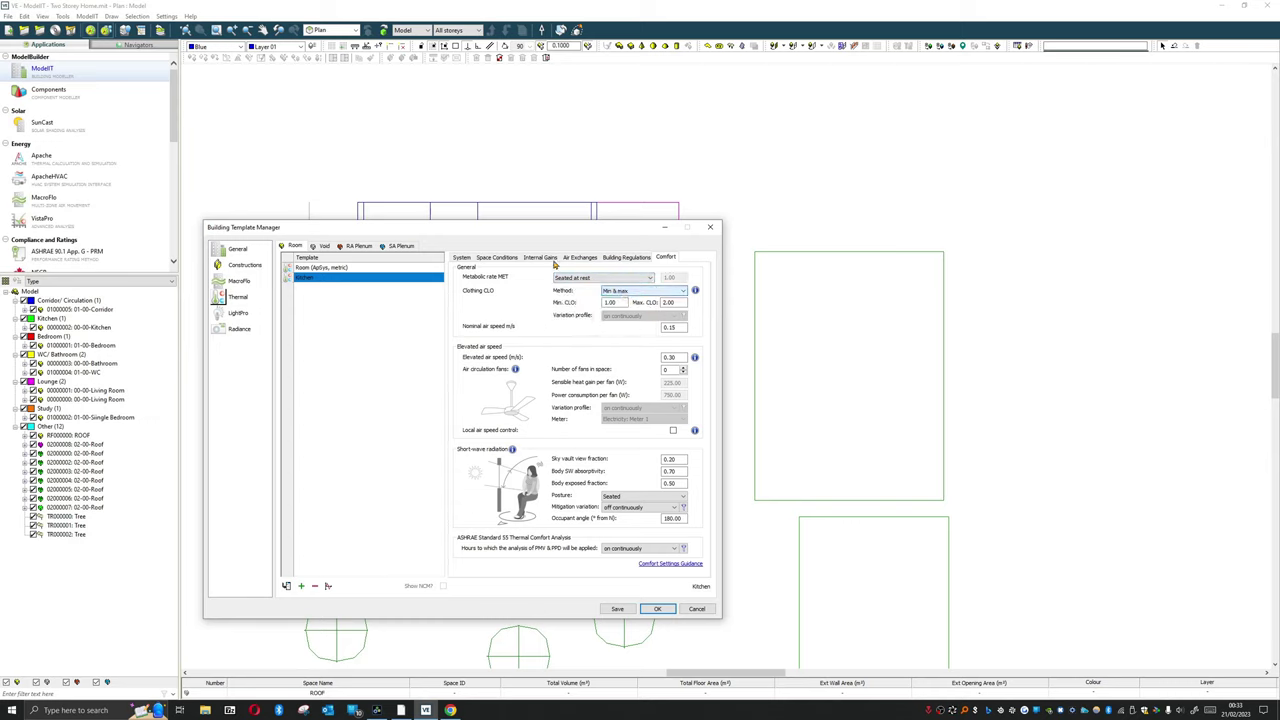
pyautogui.click(627, 302)
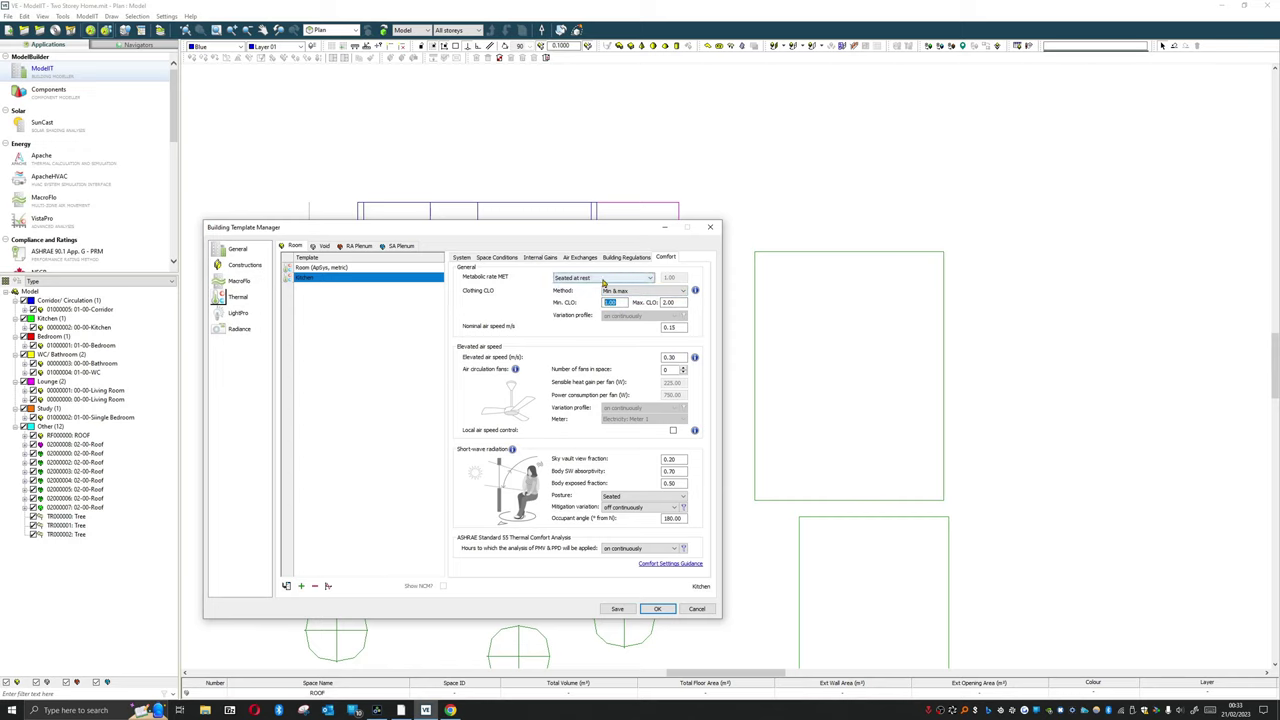
# Set the Kitchen template's metabolic rate to Medium light work, slow walking and accept the template changes
pyautogui.click(601, 280)
pyautogui.click(601, 280)
pyautogui.click(601, 280)
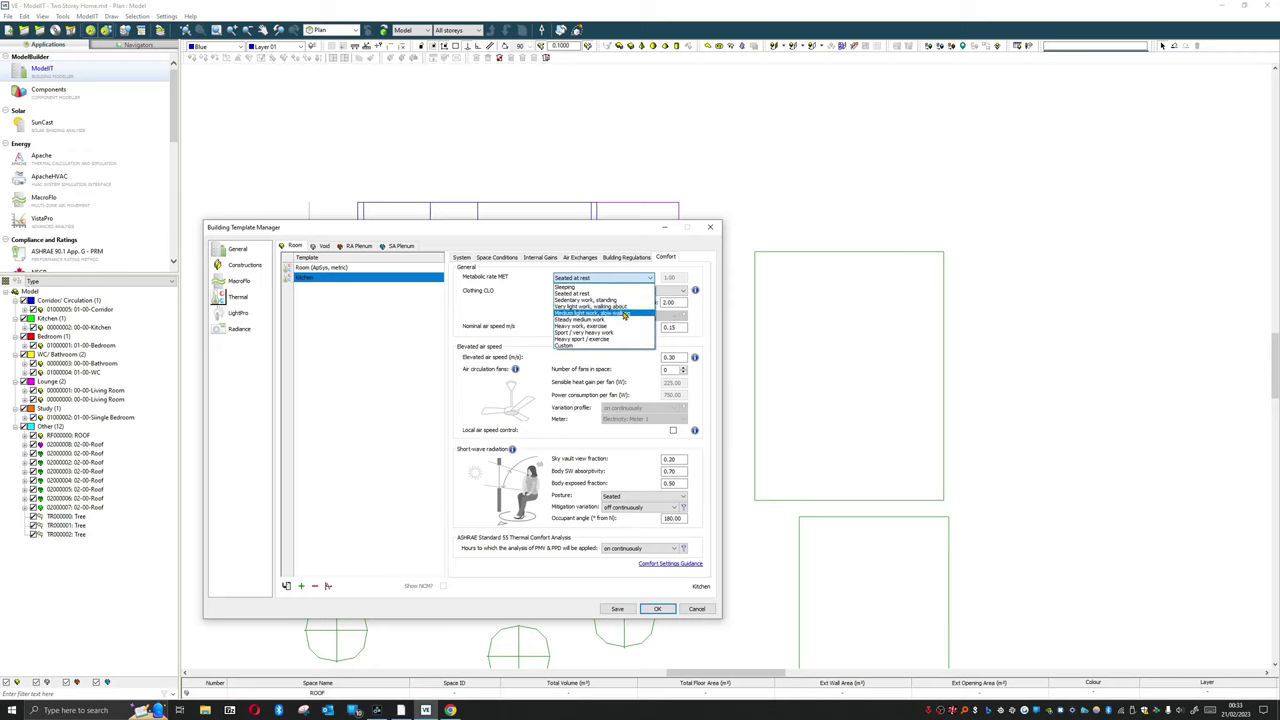
pyautogui.click(624, 315)
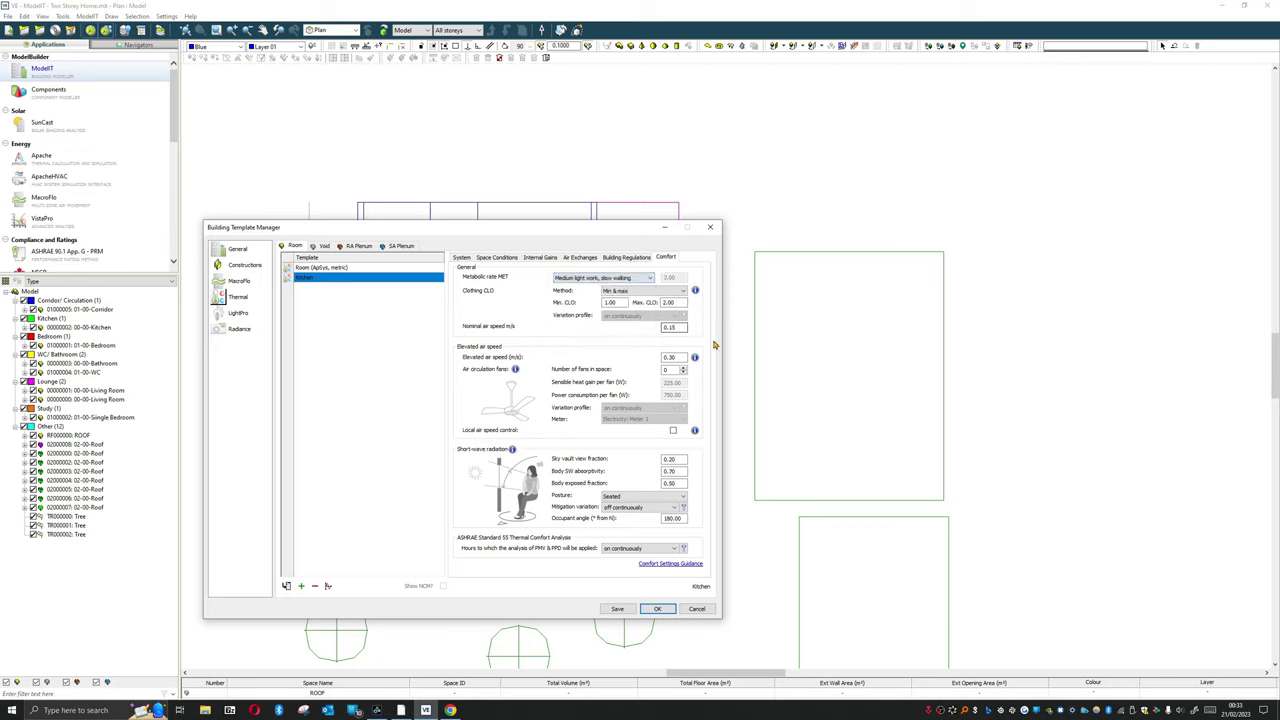
pyautogui.click(657, 291)
pyautogui.click(622, 302)
pyautogui.click(666, 610)
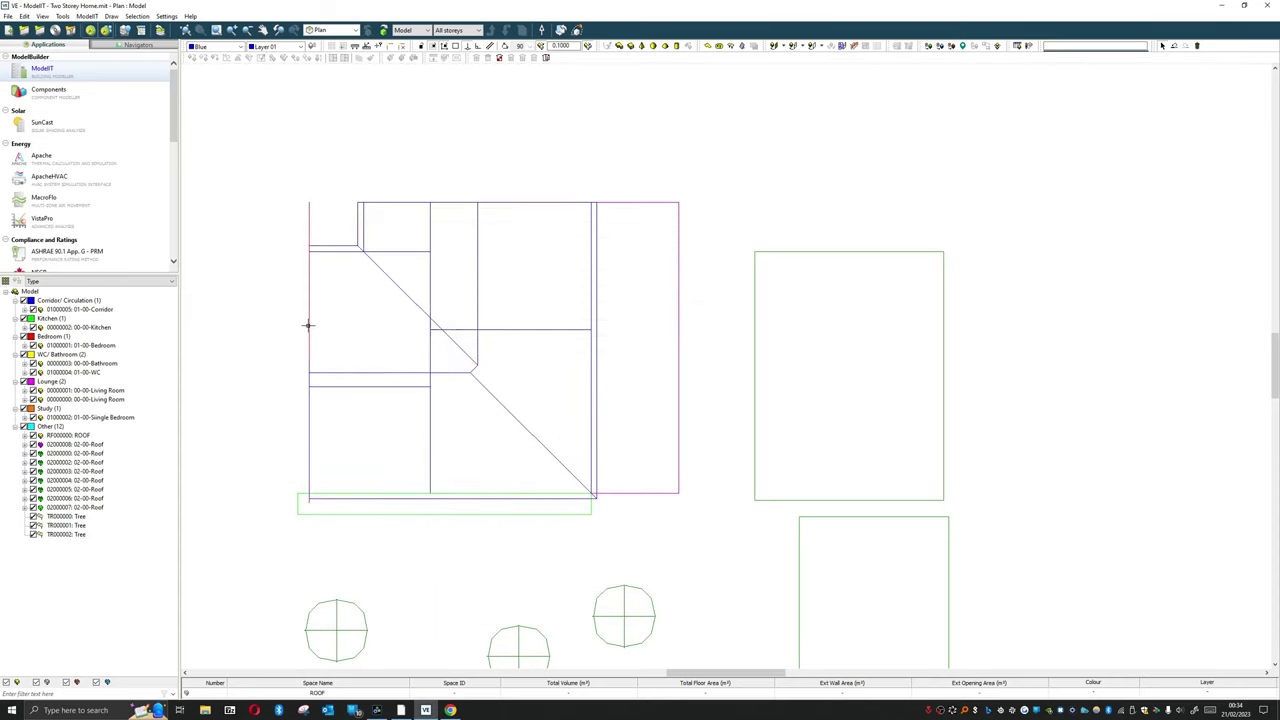
# Switch from ModelIT to the Apache thermal calculation and simulation application, with the house in view
pyautogui.click(316, 306)
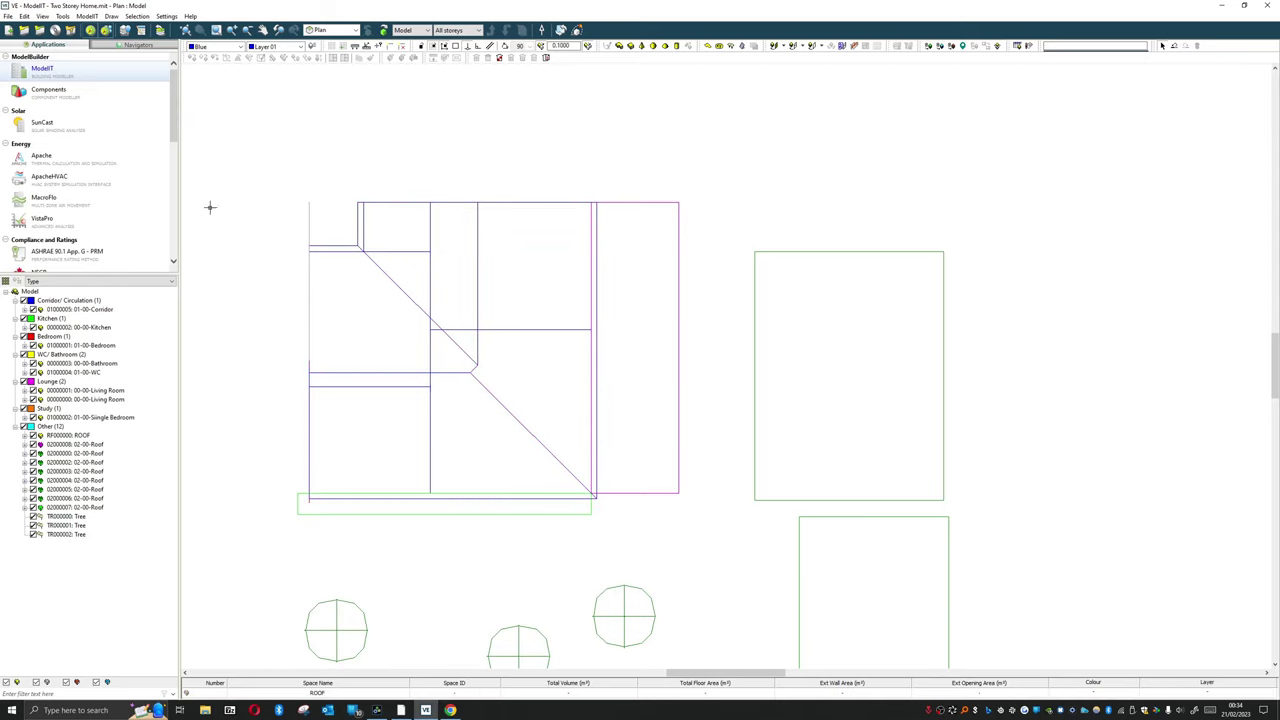
pyautogui.click(84, 162)
pyautogui.click(608, 392)
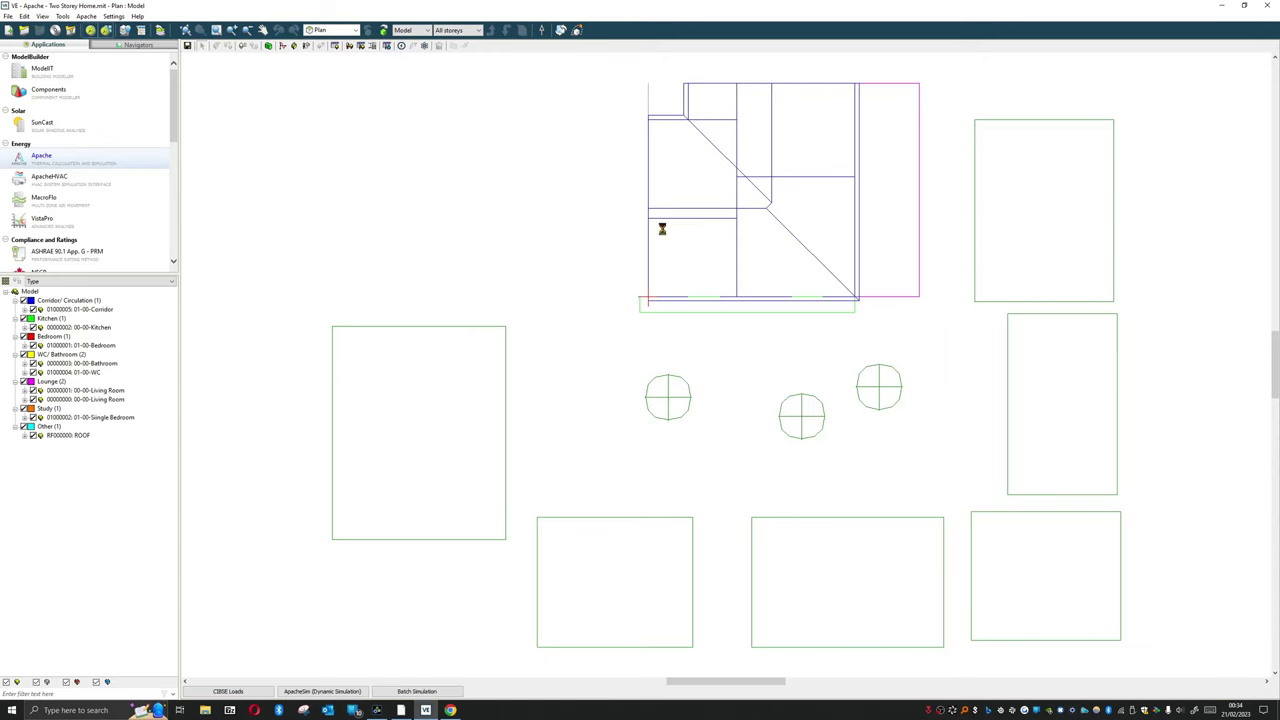
pyautogui.moveTo(663, 226); pyautogui.dragTo(518, 318)
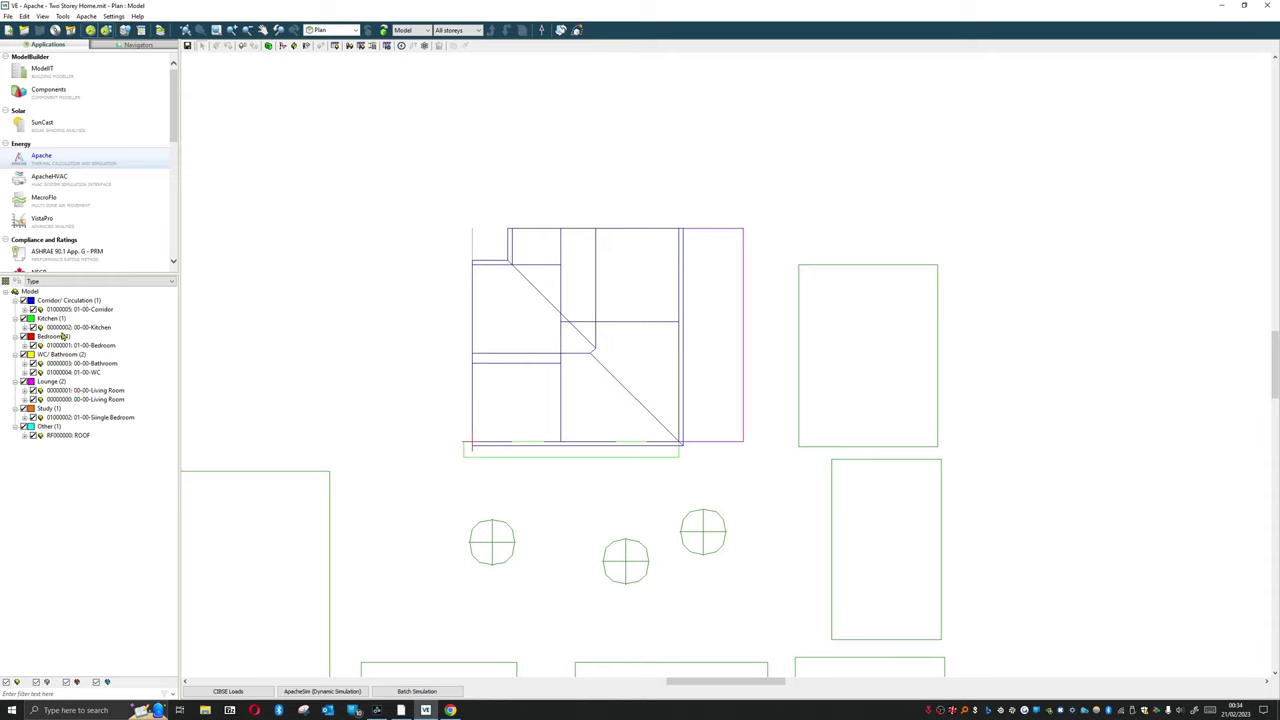
# Select the 00-00-Kitchen space and check its space data for the assigned thermal template
pyautogui.click(47, 324)
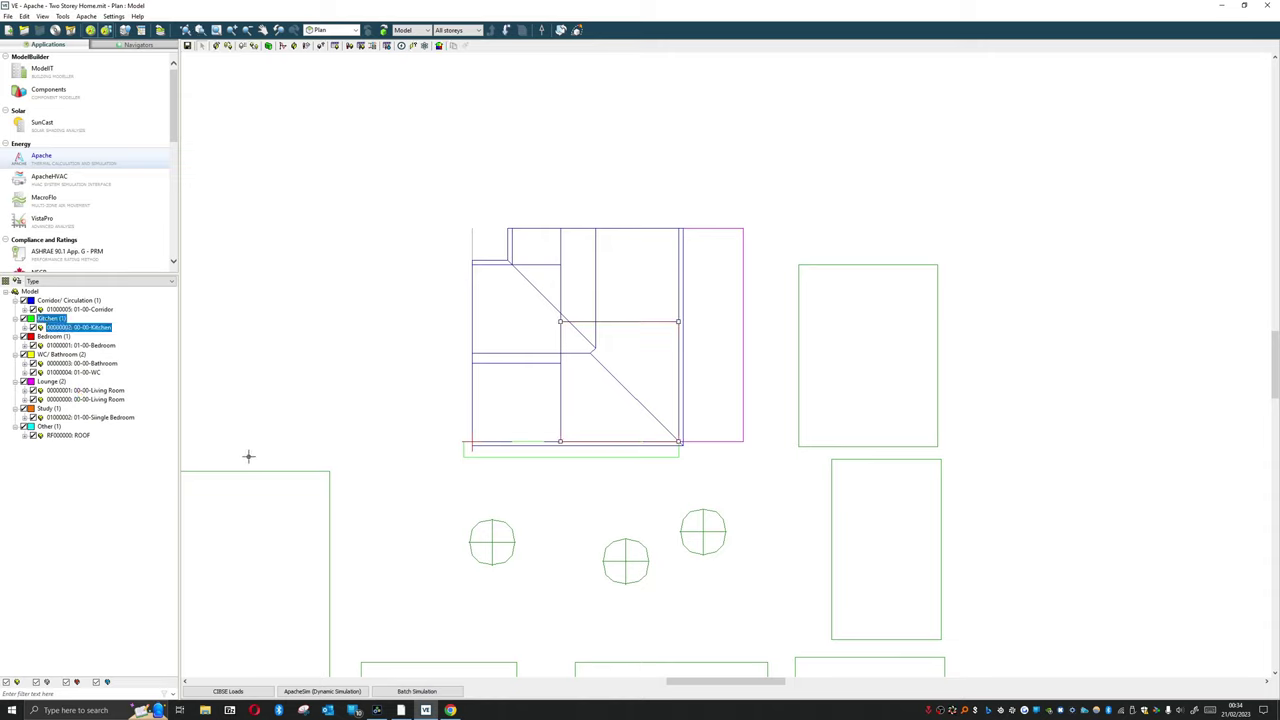
pyautogui.click(320, 48)
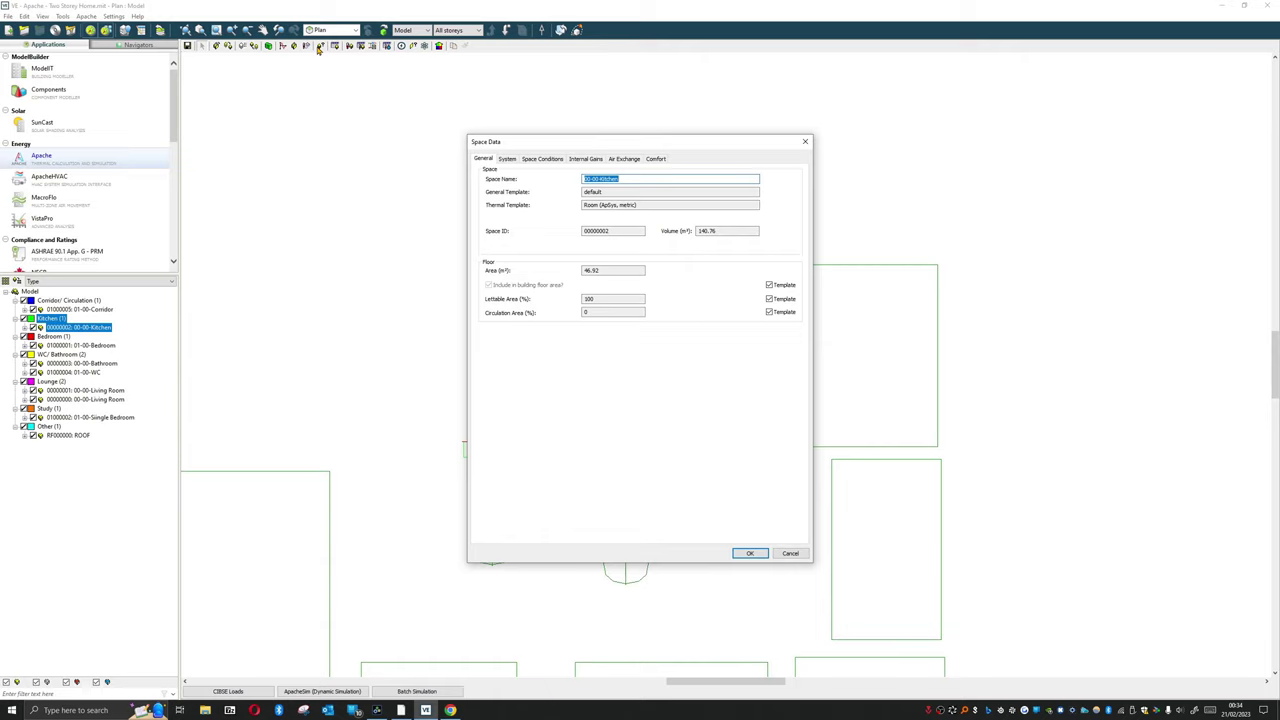
pyautogui.click(805, 141)
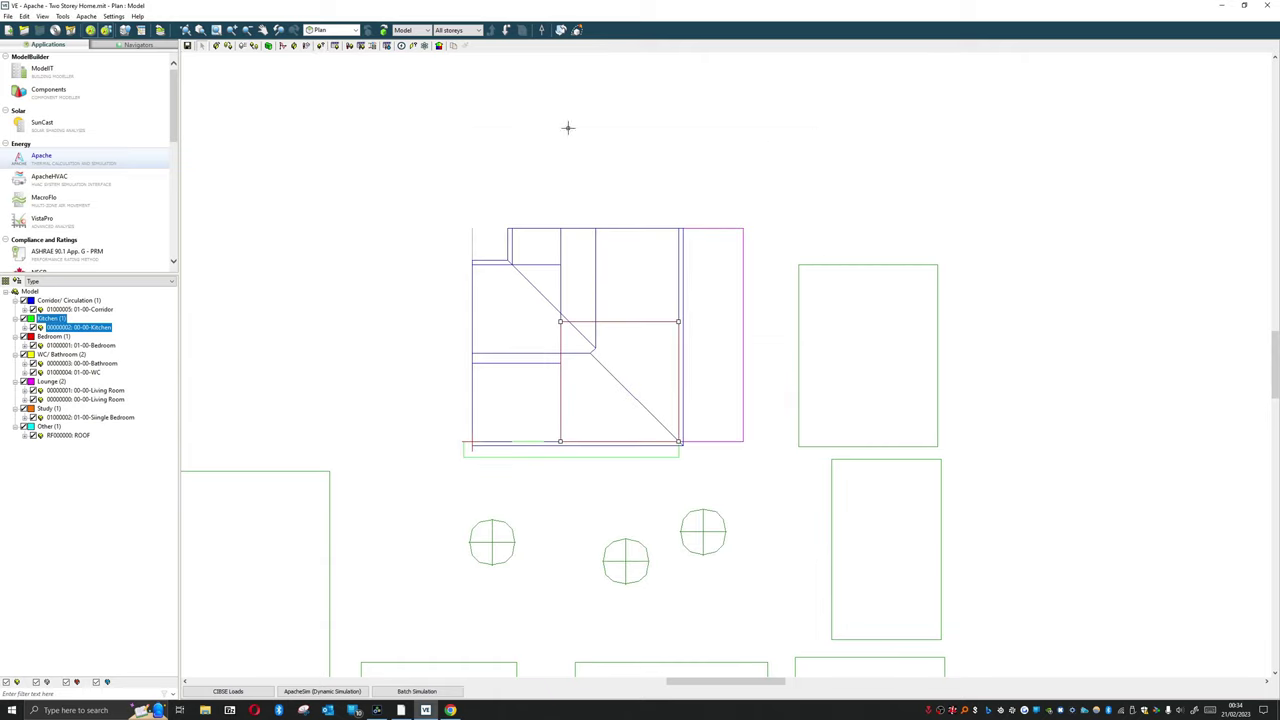
# Assign the Kitchen thermal template to the selected kitchen space, leaving its general and construction templates out
pyautogui.click(228, 48)
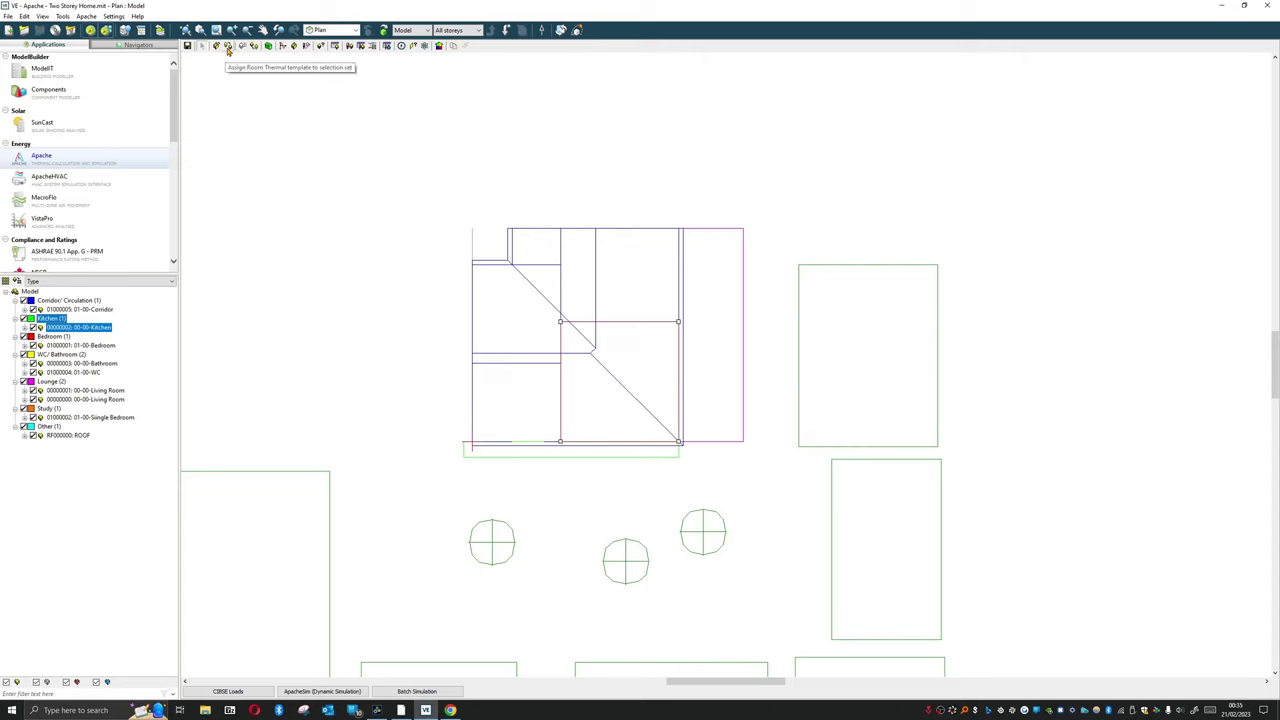
pyautogui.click(229, 48)
pyautogui.click(571, 312)
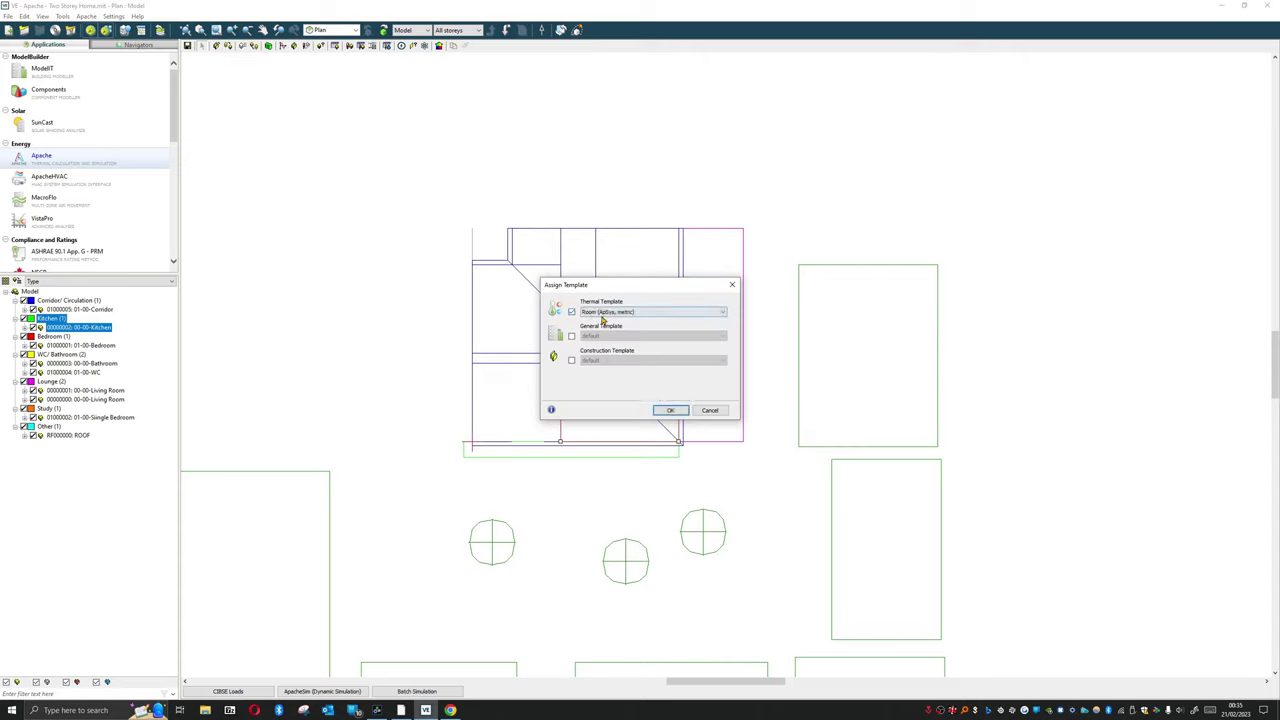
pyautogui.click(608, 312)
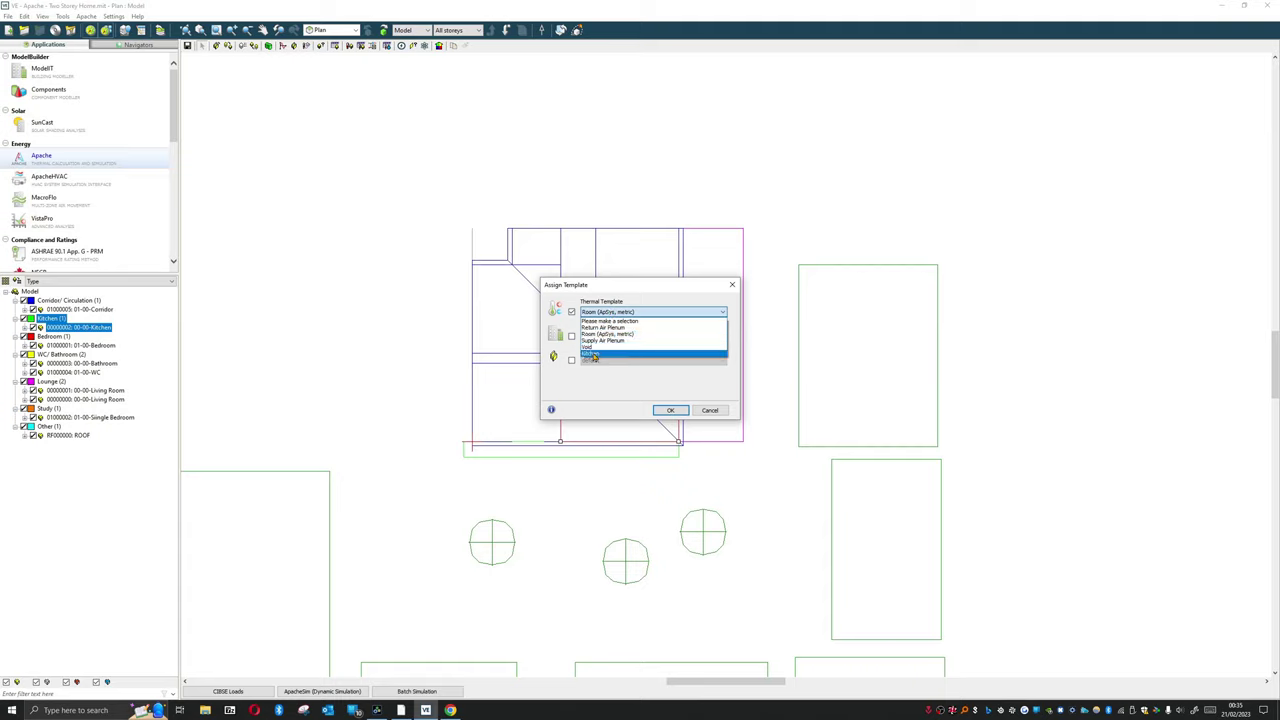
pyautogui.click(592, 356)
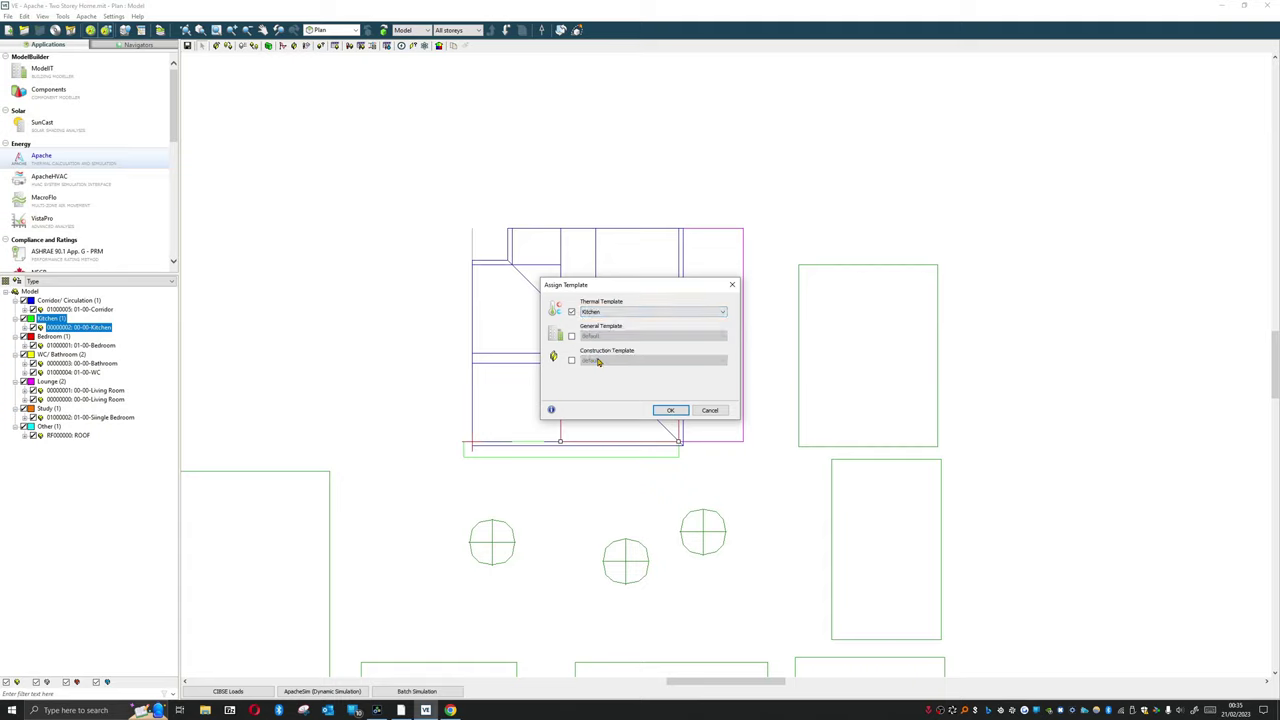
pyautogui.click(670, 410)
# Examine the rooms grouped under Lounge, WC/Bathroom, Bedroom, Kitchen, Corridor/Circulation and Study in the plan, and clear the selection
pyautogui.click(49, 381)
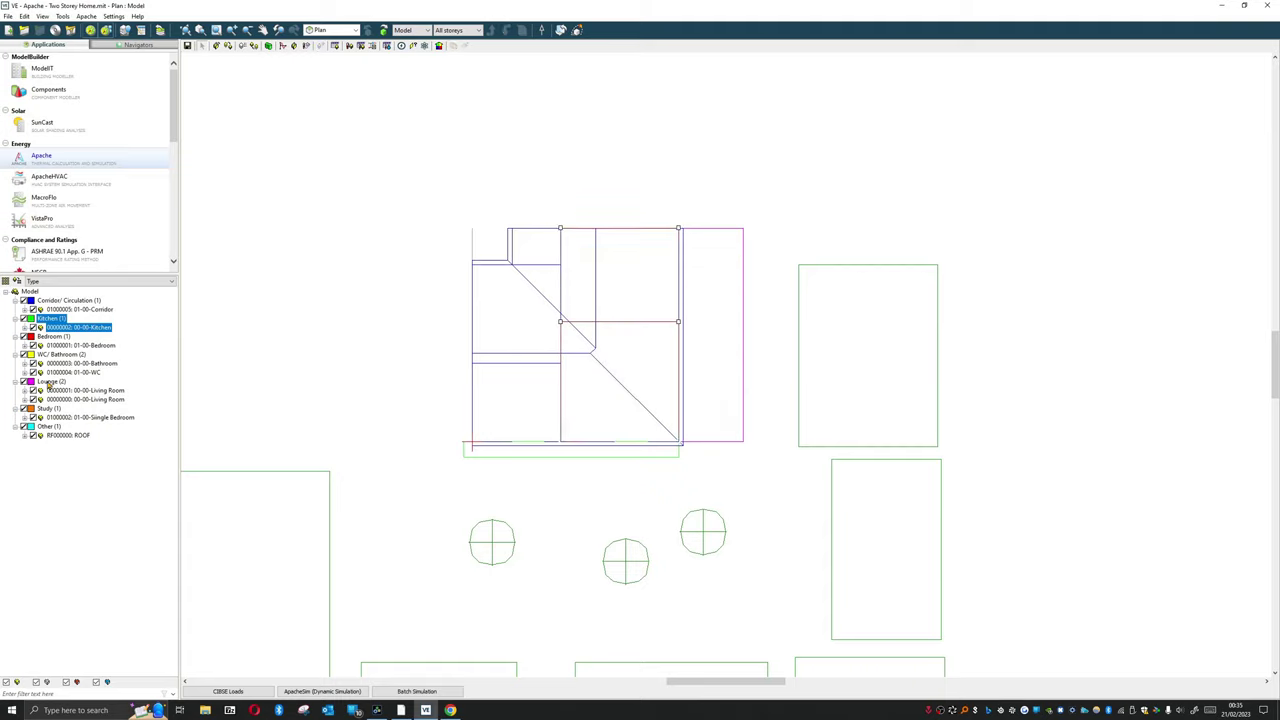
pyautogui.click(55, 355)
pyautogui.click(61, 338)
pyautogui.click(63, 319)
pyautogui.click(67, 301)
pyautogui.click(56, 382)
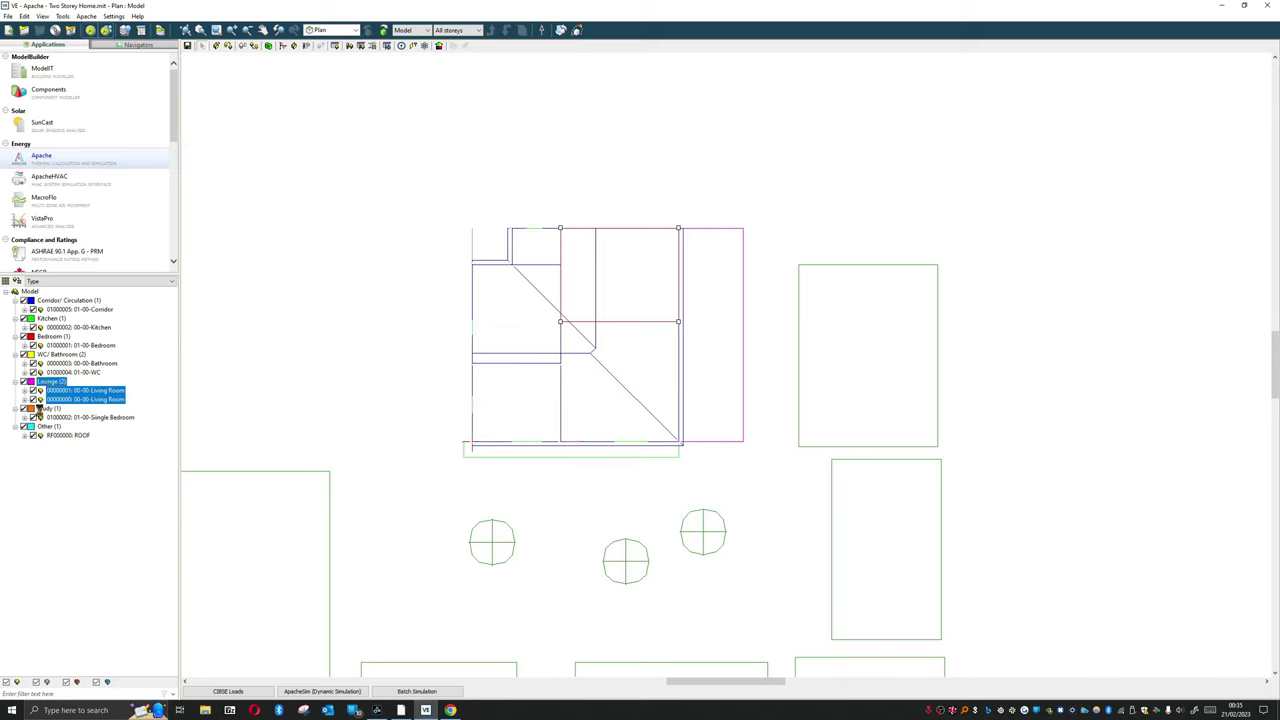
pyautogui.click(44, 409)
pyautogui.click(73, 356)
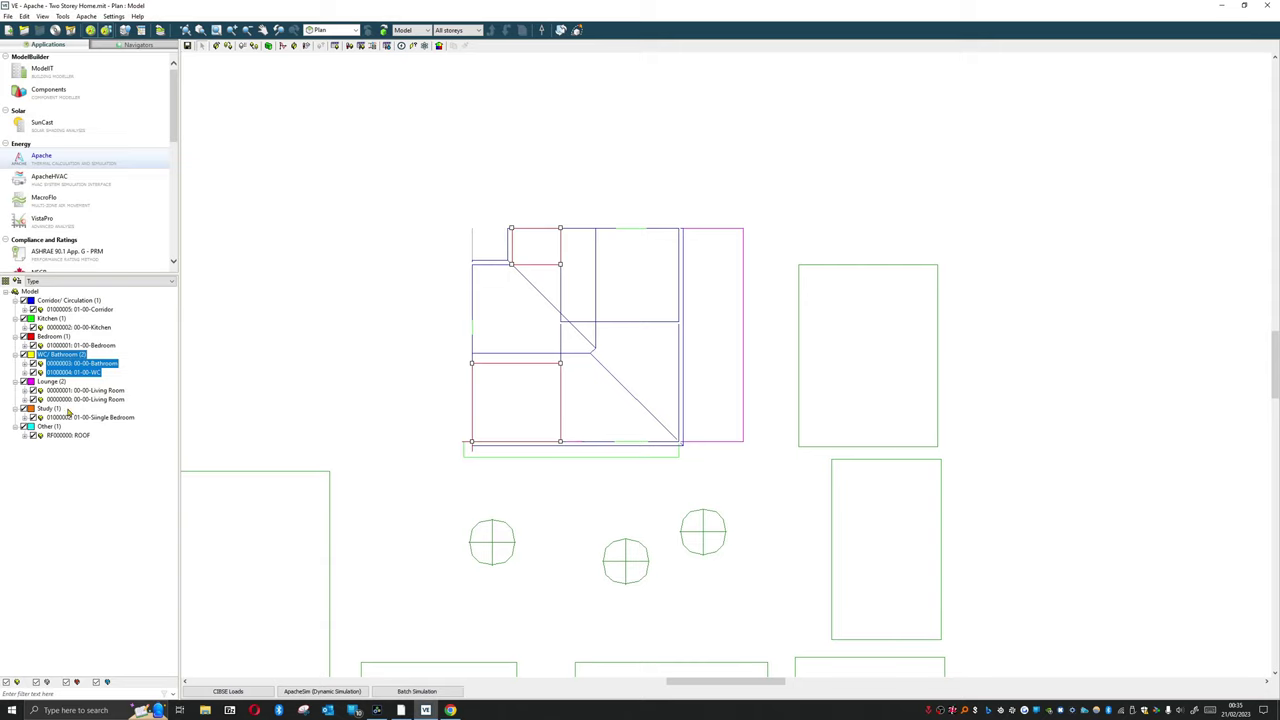
pyautogui.click(58, 383)
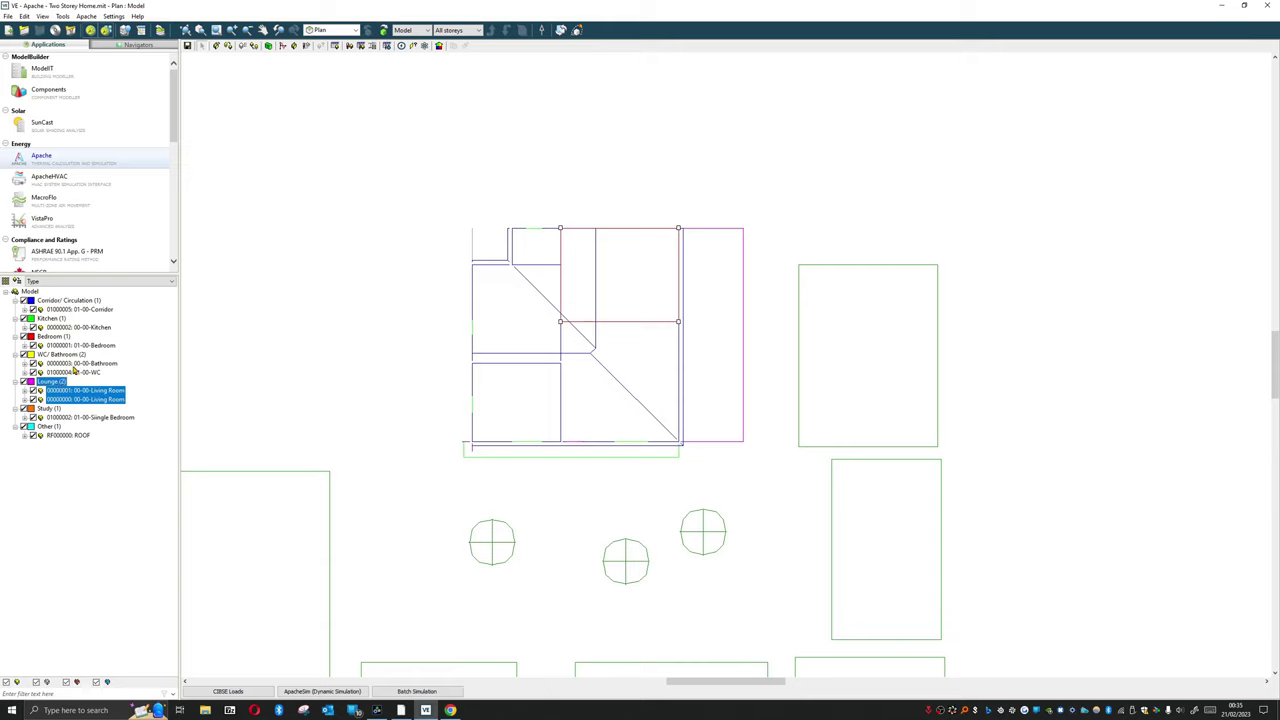
pyautogui.click(362, 350)
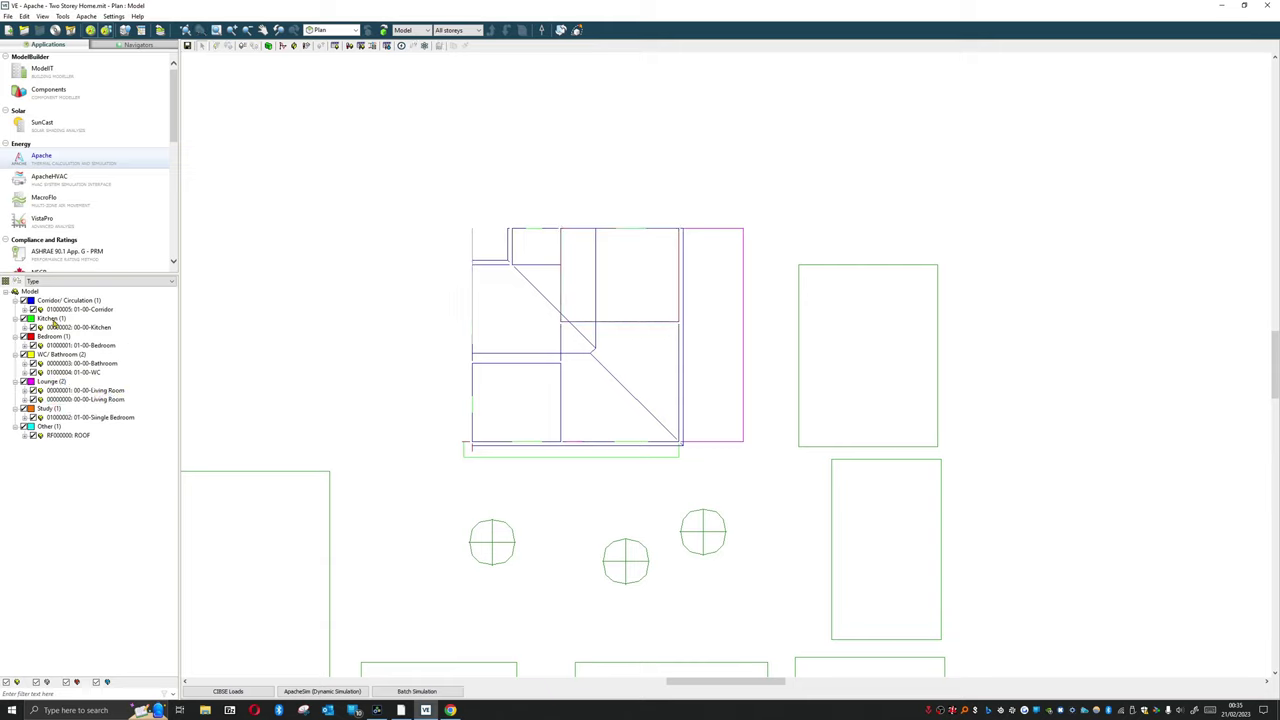
# Reopen the 00-00-Kitchen space data to verify which thermal template is assigned
pyautogui.click(56, 327)
pyautogui.click(321, 47)
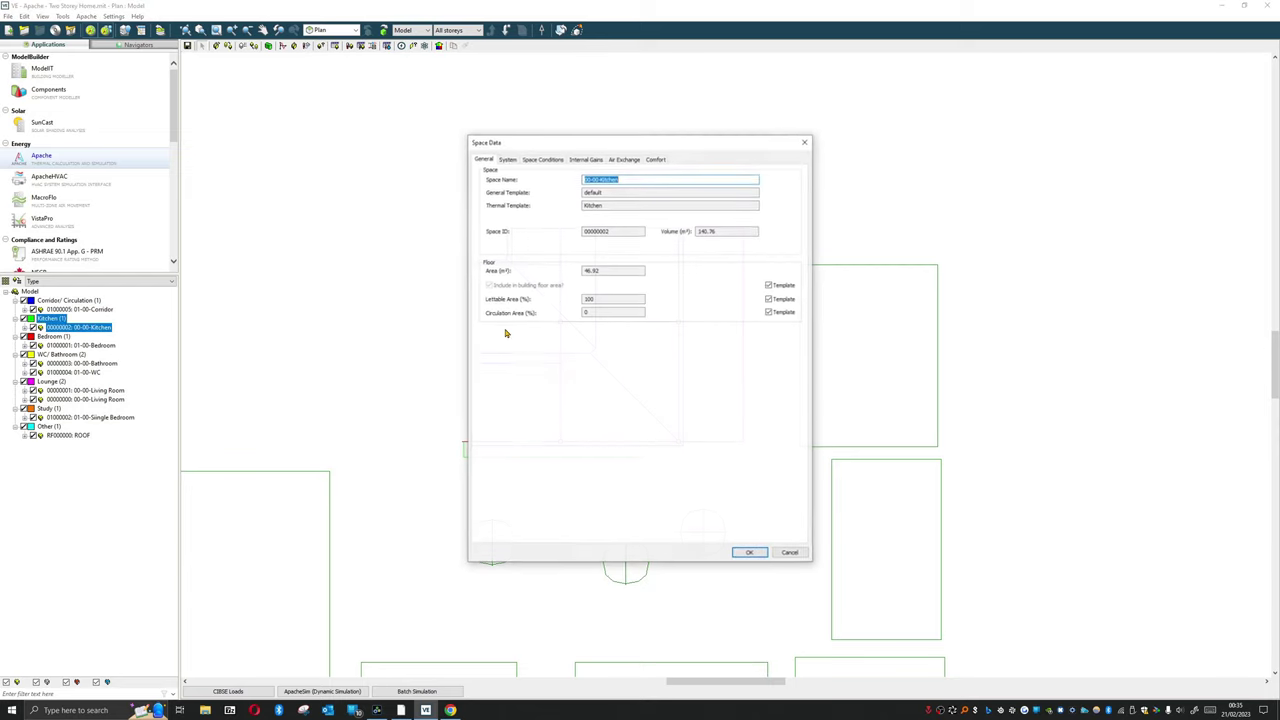
pyautogui.doubleClick(587, 206)
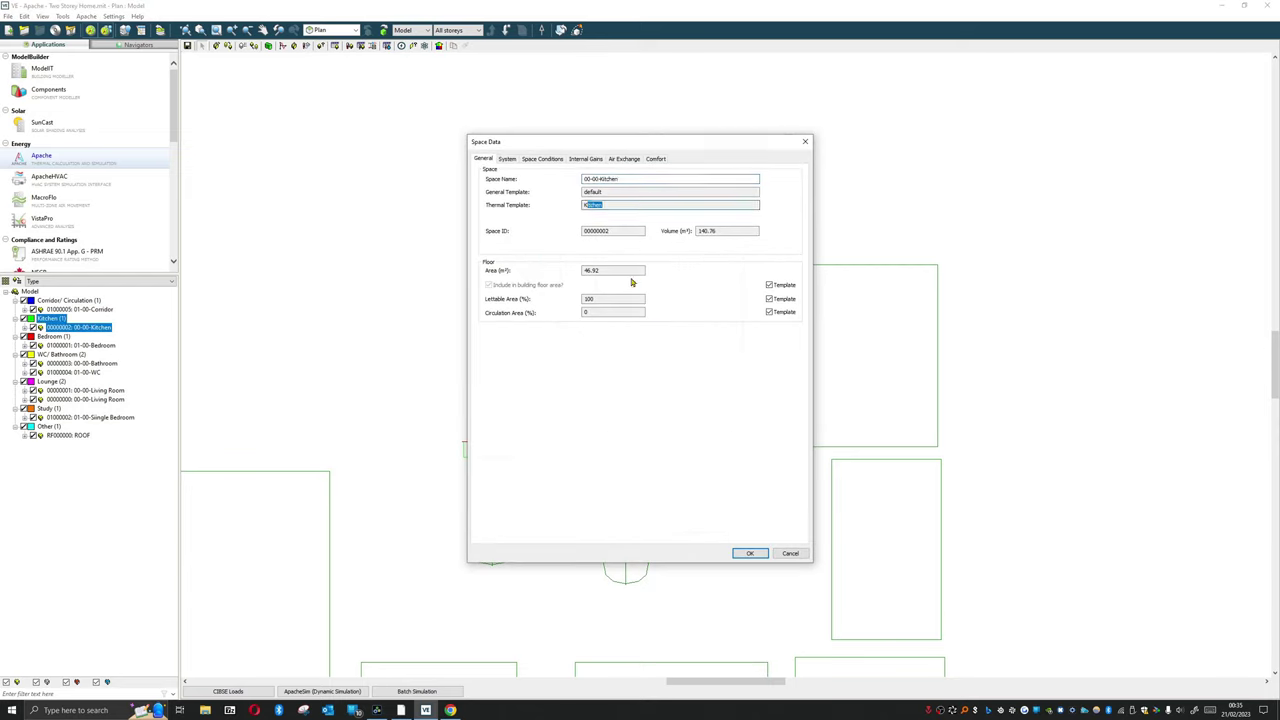
# Examine the kitchen space's system, space conditions and internal gains, including the general lighting and people entries, for the values inherited from its thermal template
pyautogui.click(508, 159)
pyautogui.moveTo(572, 148); pyautogui.dragTo(552, 188)
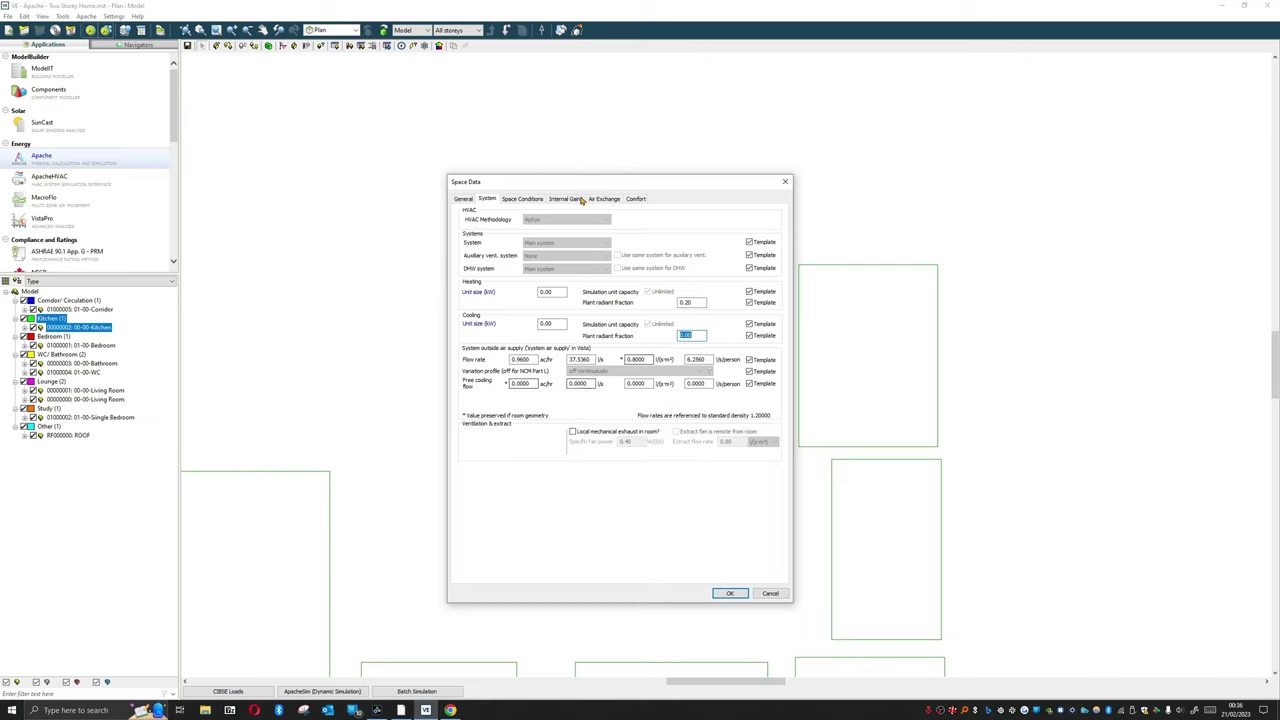
pyautogui.click(524, 199)
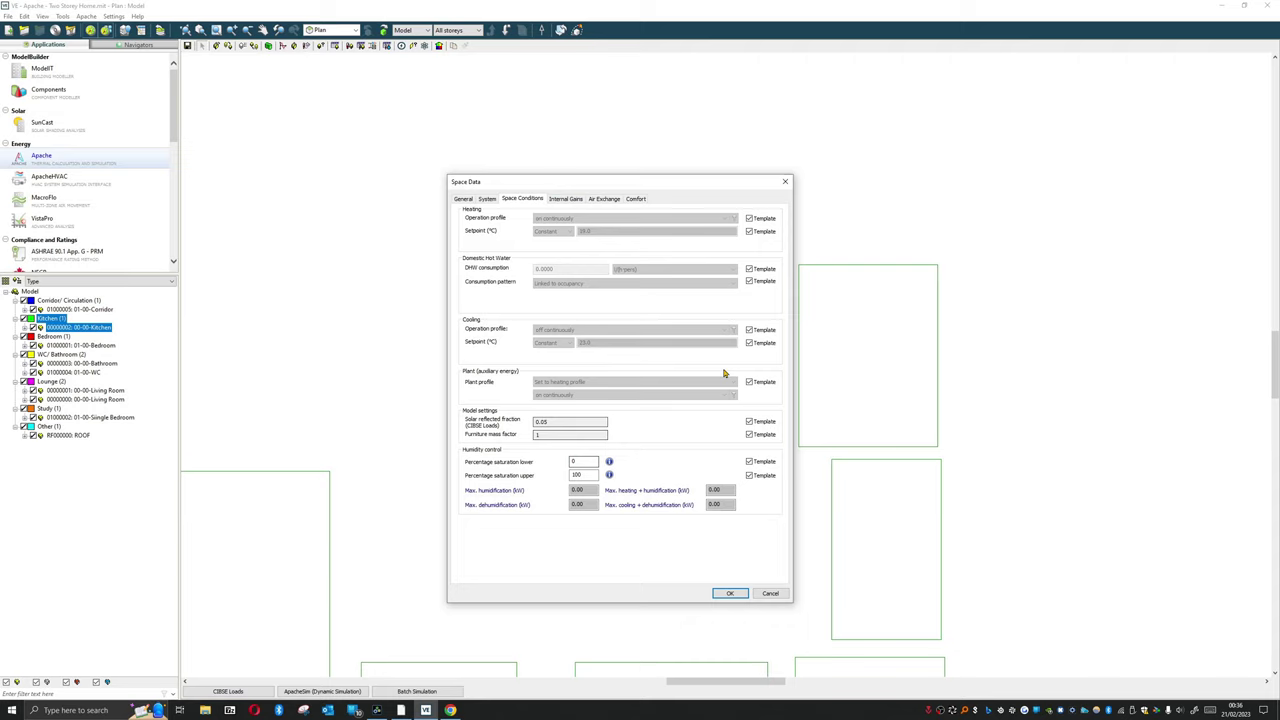
pyautogui.click(568, 198)
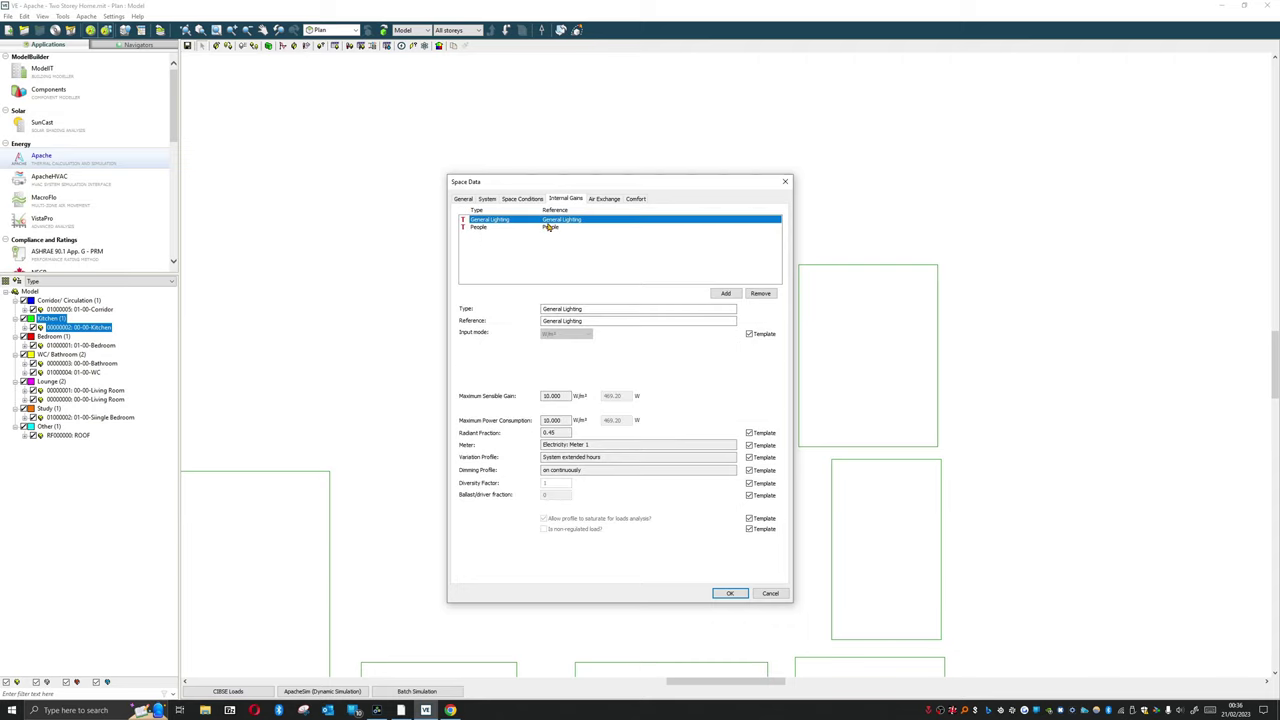
pyautogui.click(549, 228)
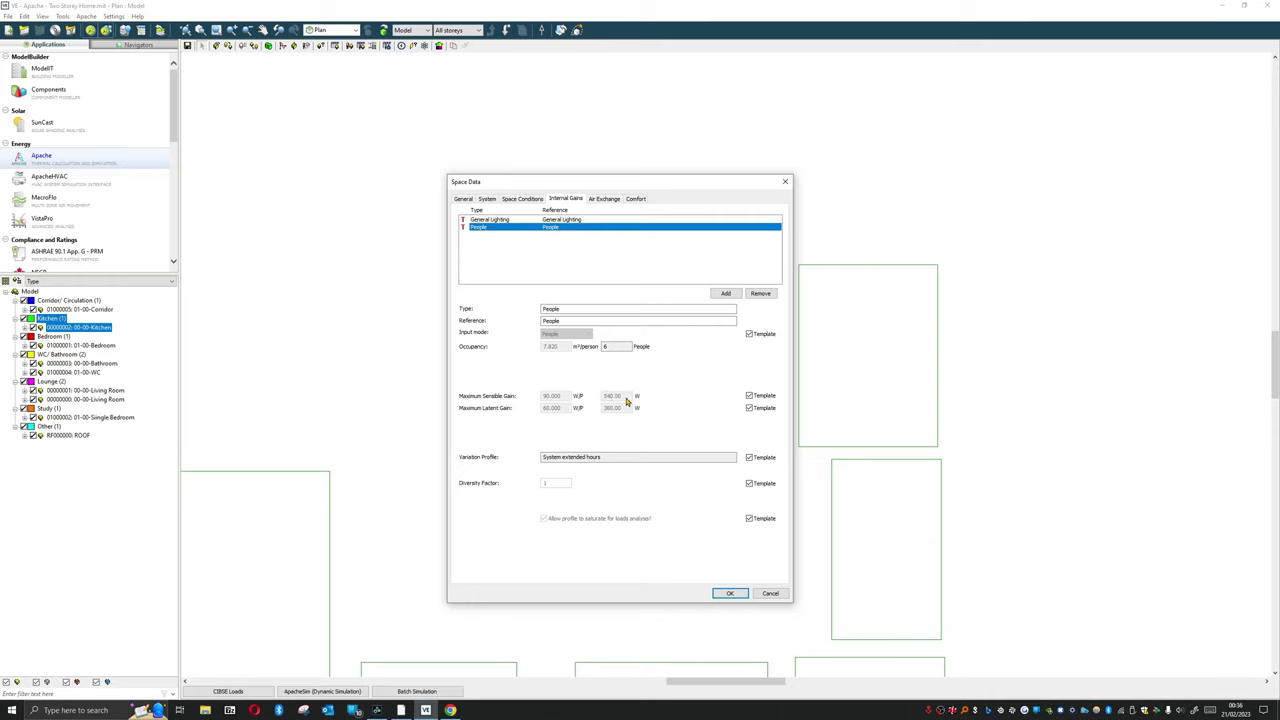
# Examine the kitchen space's auxiliary ventilation air exchange and its maximum flow values, leaving the space data without changes
pyautogui.click(604, 199)
pyautogui.click(607, 227)
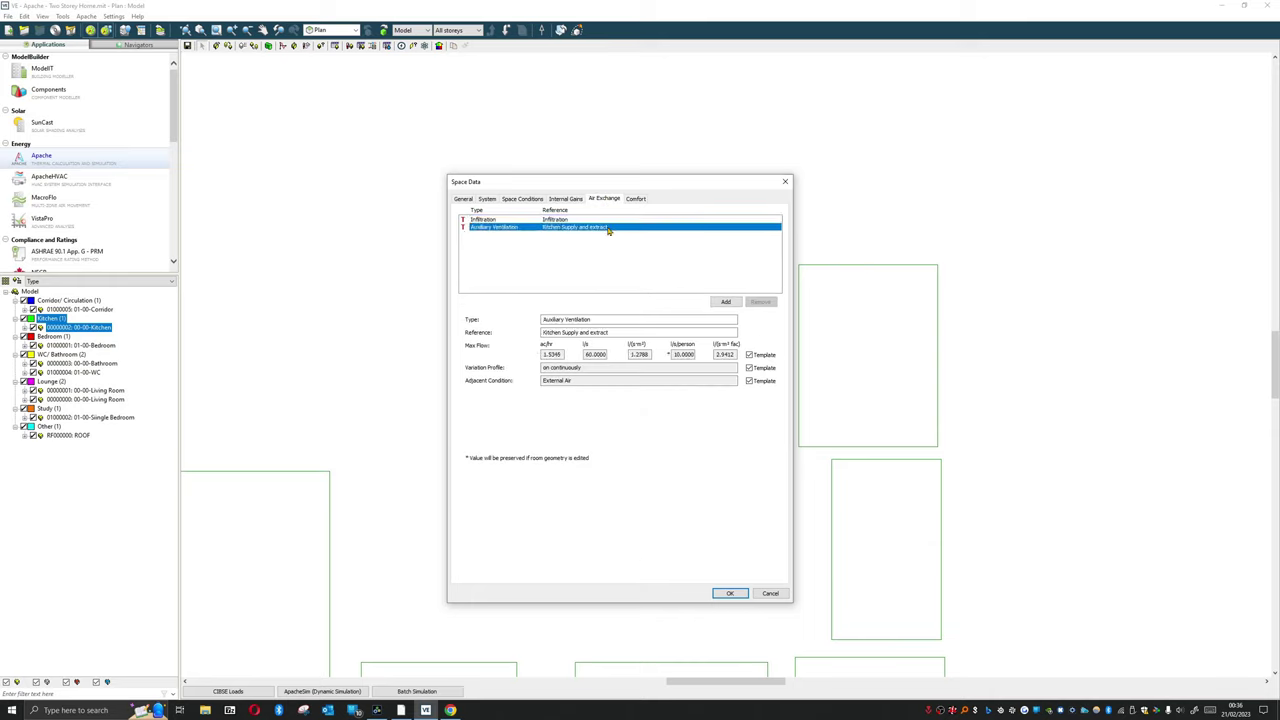
pyautogui.doubleClick(595, 354)
pyautogui.click(551, 354)
pyautogui.click(783, 180)
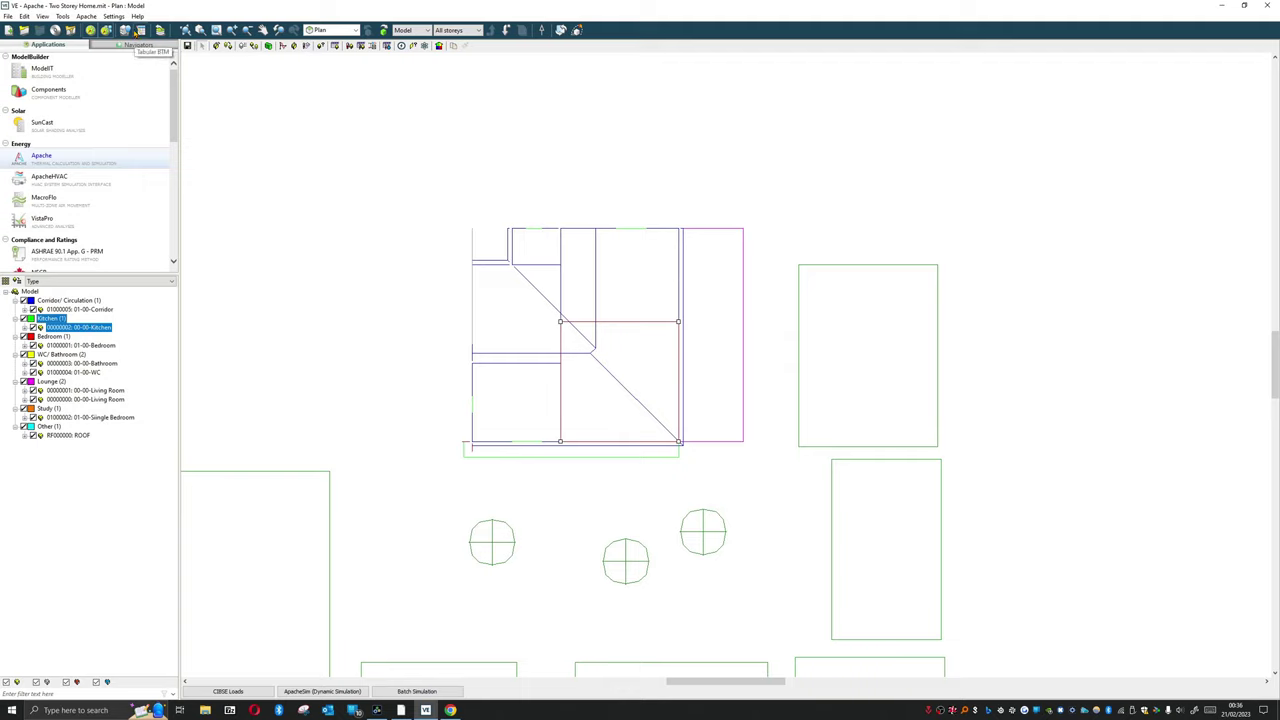
# Reopen the Building Template Manager and review the Kitchen thermal template's building regulations, system, space conditions, internal gains, air exchange and comfort settings
pyautogui.click(139, 31)
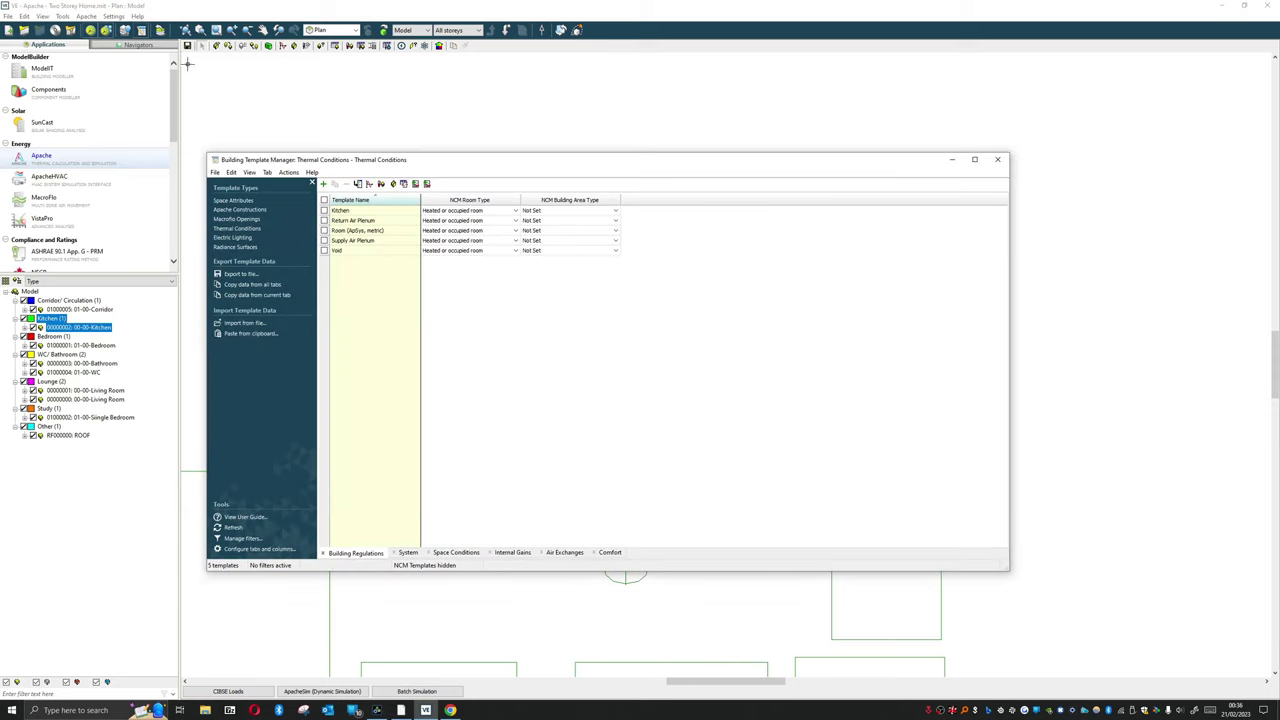
pyautogui.moveTo(506, 165); pyautogui.dragTo(516, 199)
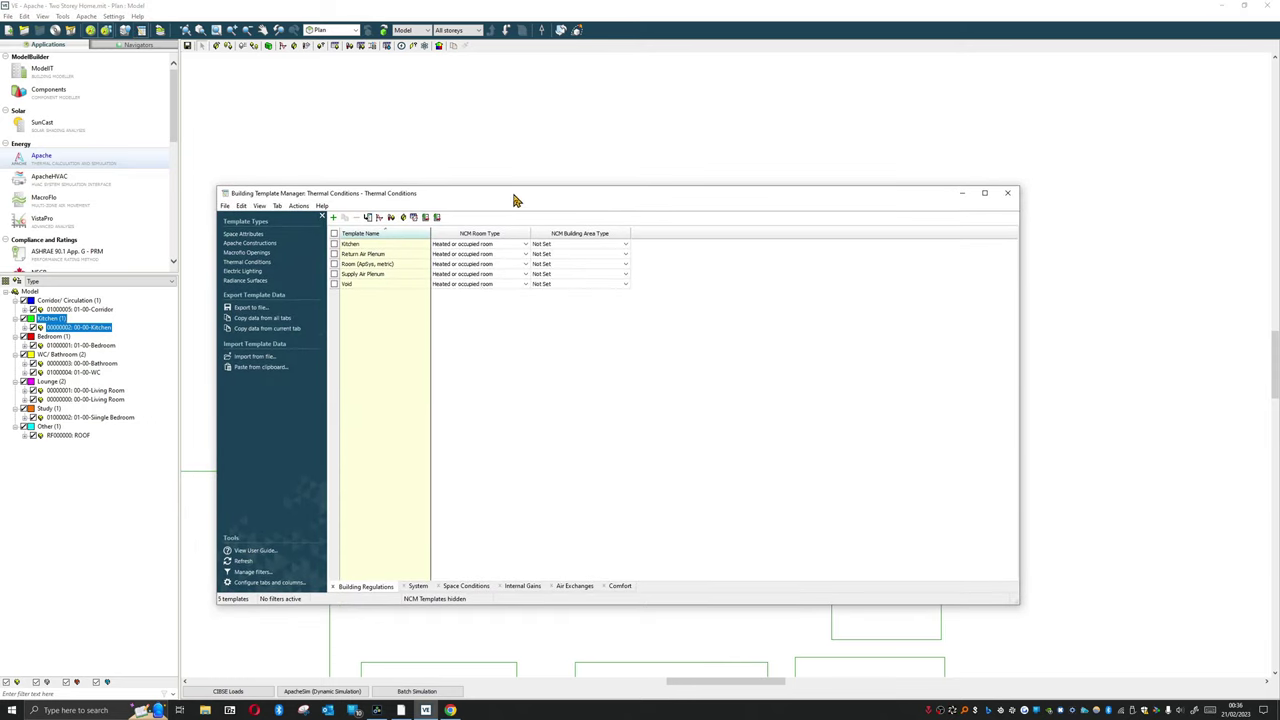
pyautogui.click(384, 245)
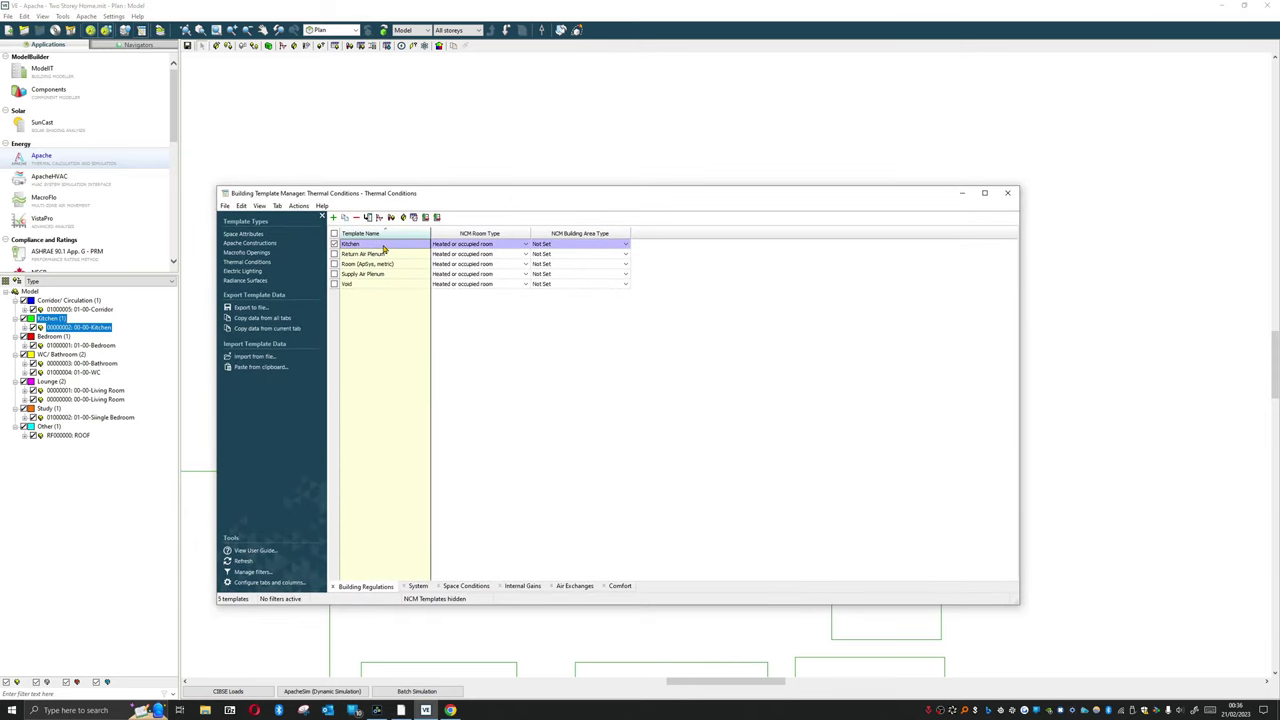
pyautogui.click(418, 590)
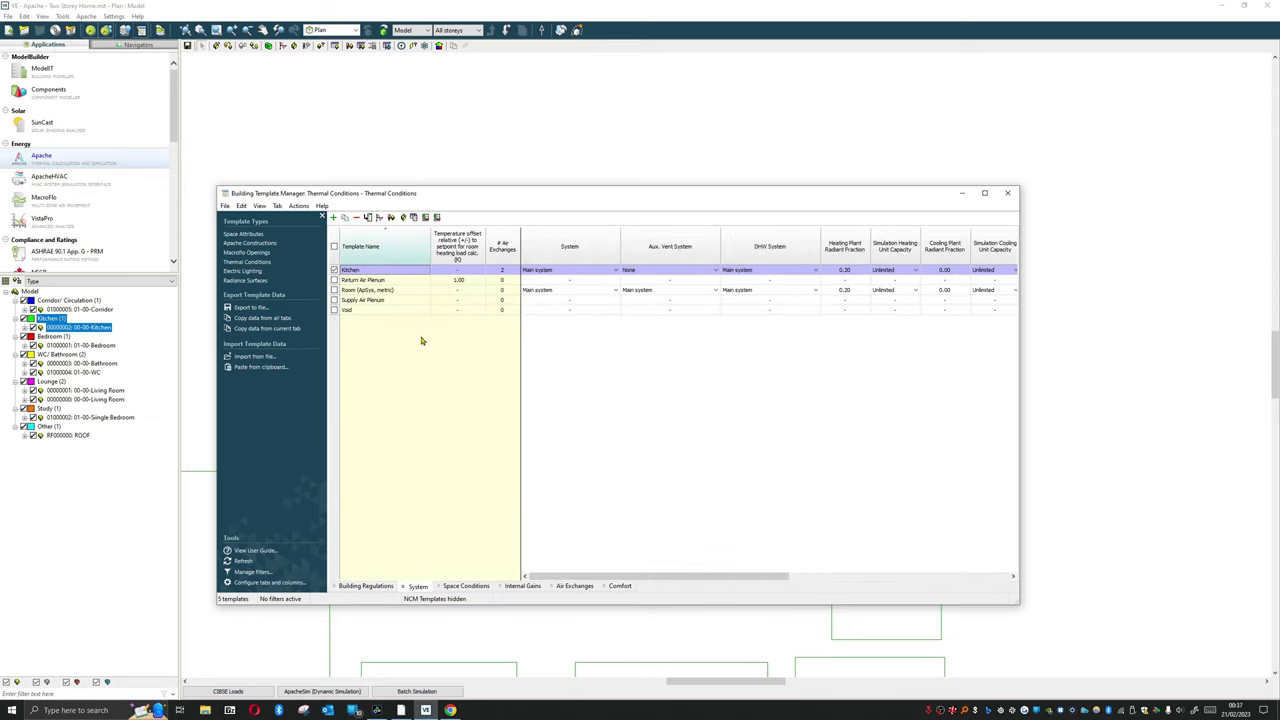
pyautogui.moveTo(562, 576)
pyautogui.mouseDown()
pyautogui.moveTo(627, 574)
pyautogui.moveTo(564, 575)
pyautogui.mouseUp()
pyautogui.click(569, 270)
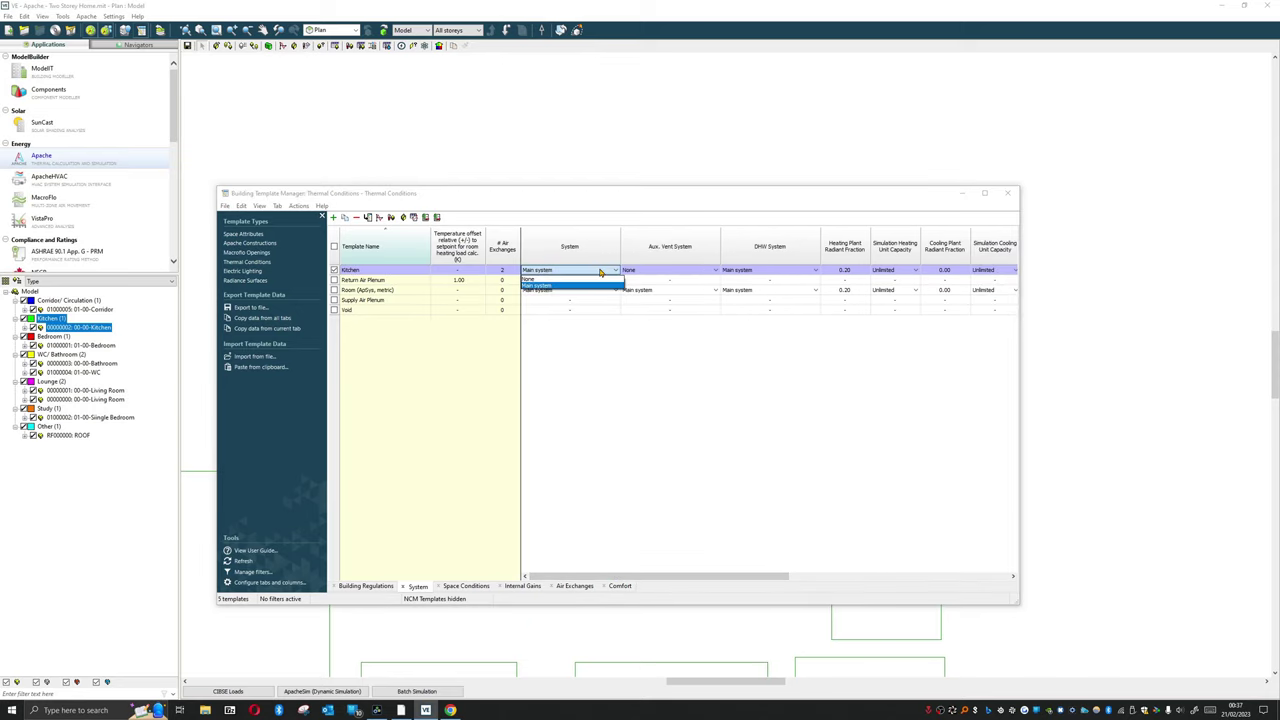
pyautogui.click(466, 586)
pyautogui.click(574, 586)
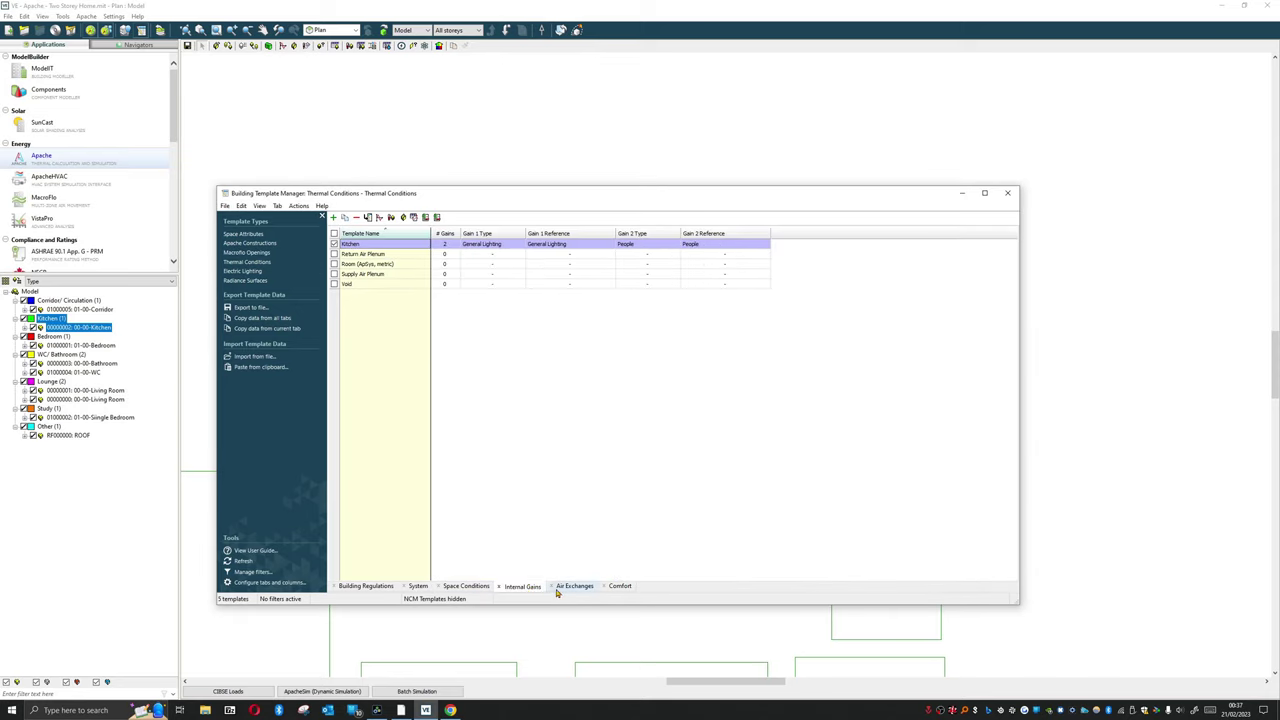
pyautogui.click(612, 587)
pyautogui.click(378, 587)
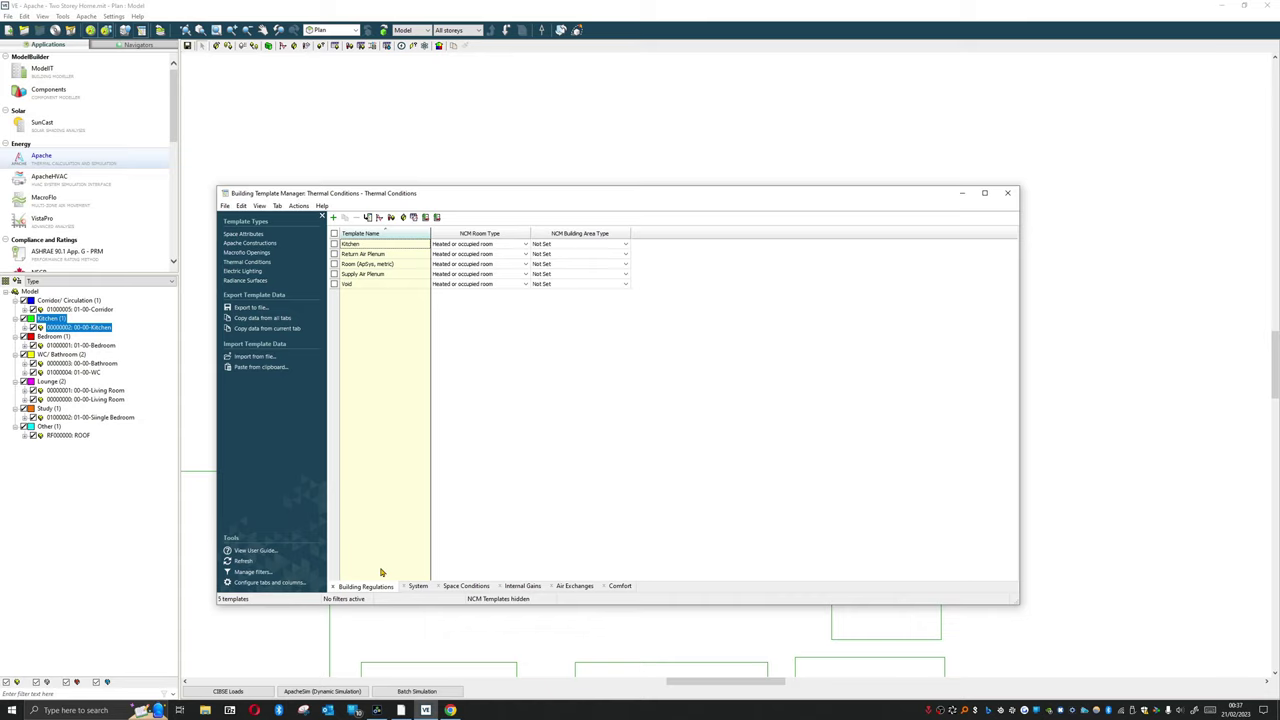
pyautogui.click(418, 587)
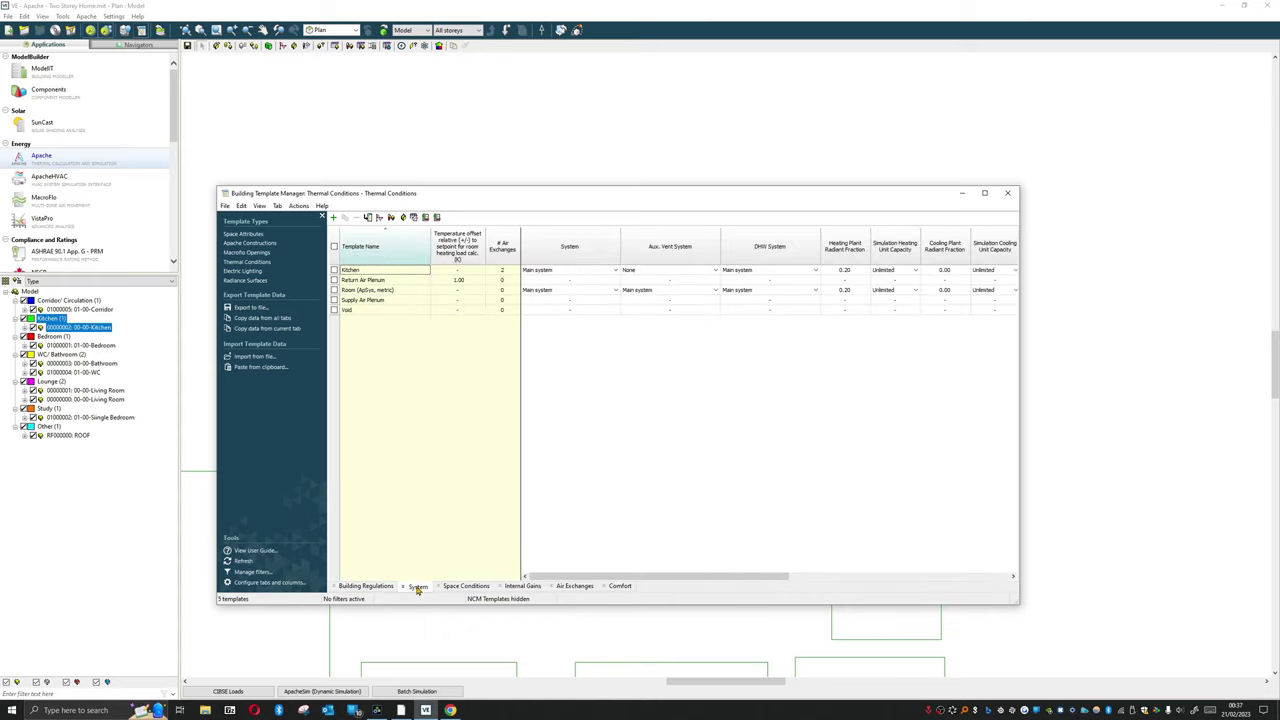